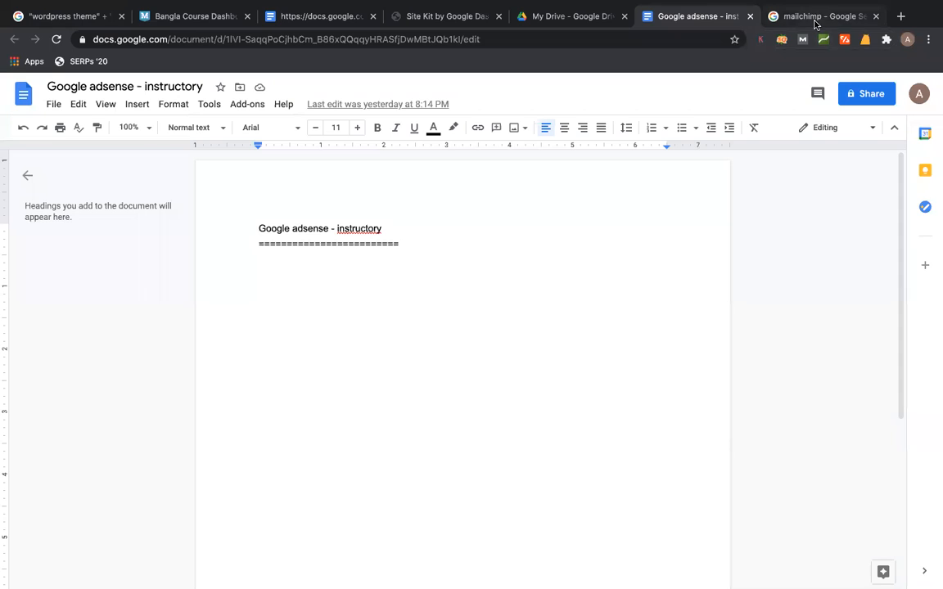
- Open Mailchimp's site from the Google results, close the Docs tab, and choose Sign Up Free
left_click(817, 18)
left_click(143, 211)
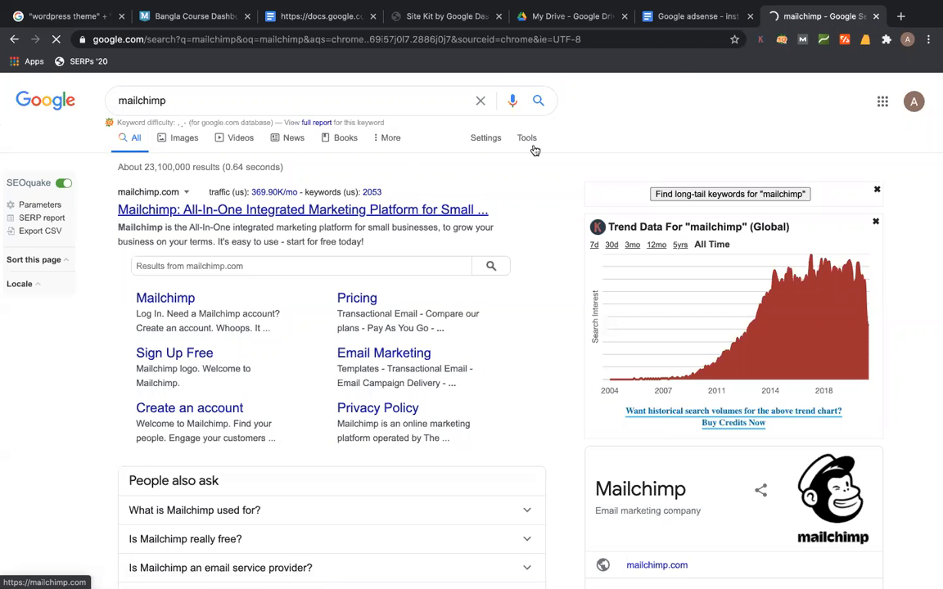
left_click(750, 16)
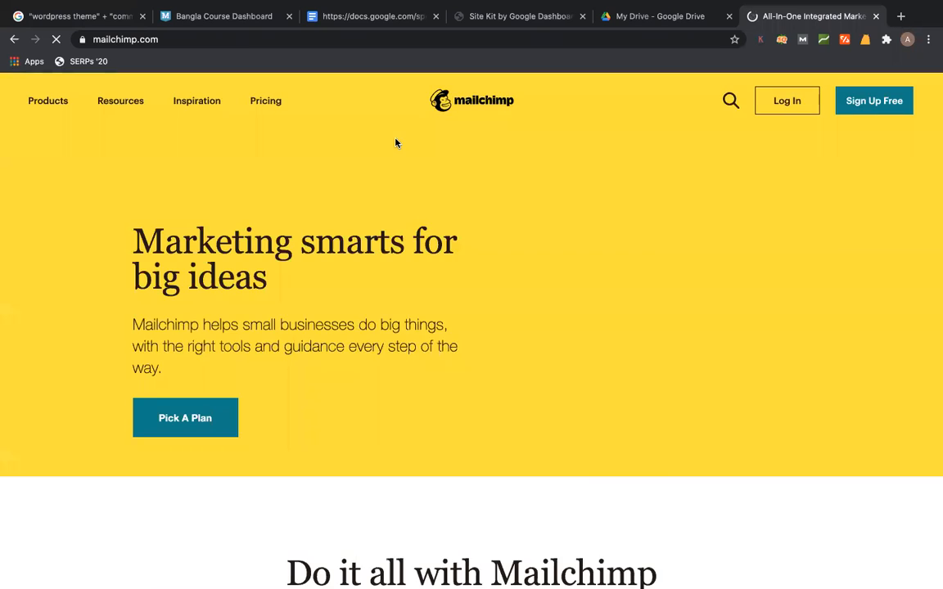
left_click(898, 112)
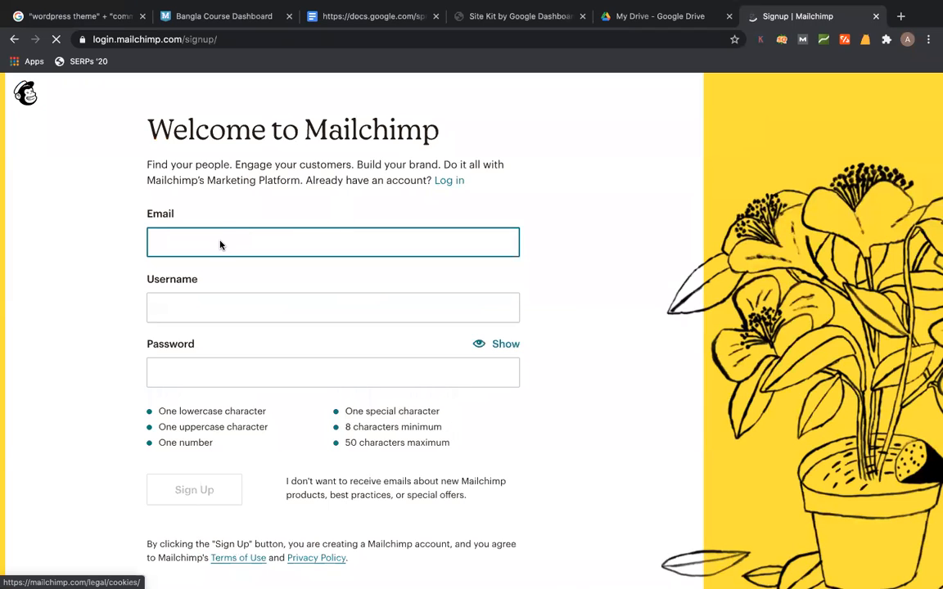
- Copy the signed-in account's e-mail address from the Google Account page
left_click(907, 39)
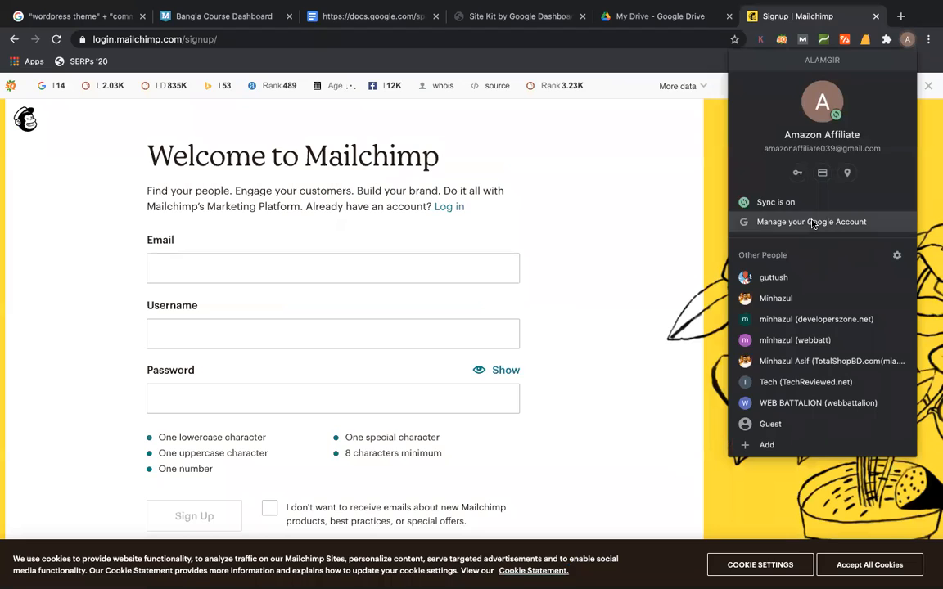
left_click(813, 221)
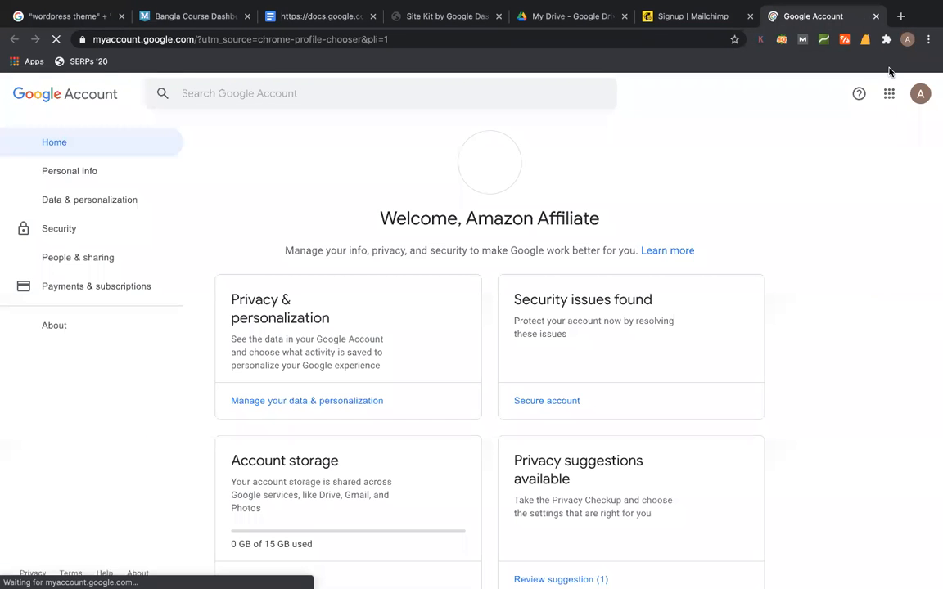
left_click(922, 95)
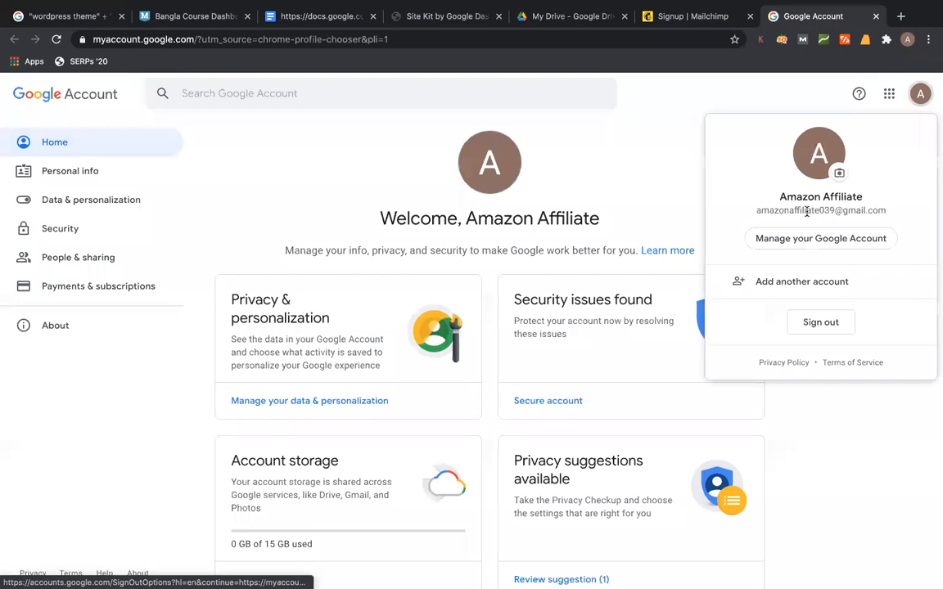
triple_click(807, 212)
key("super+c")
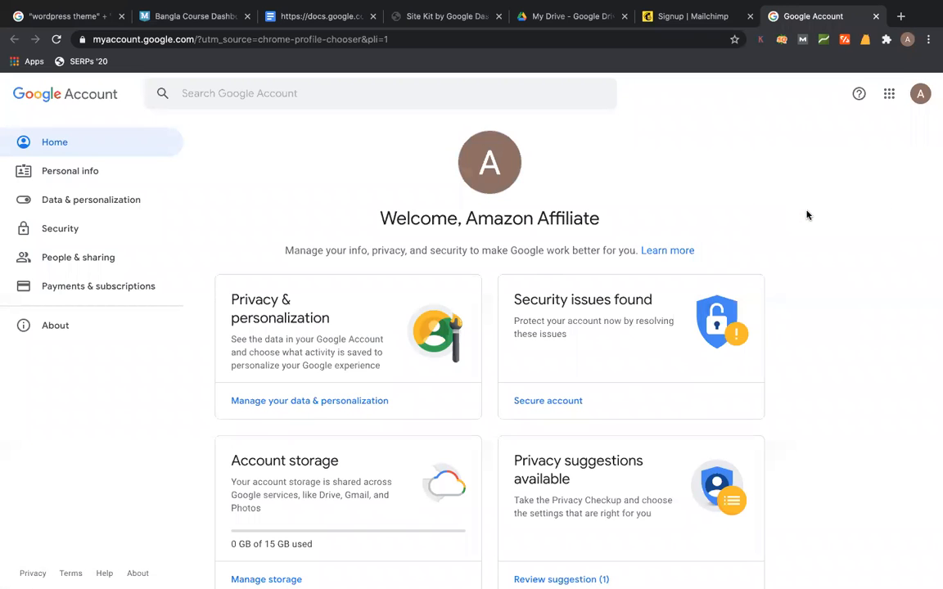
left_click(921, 96)
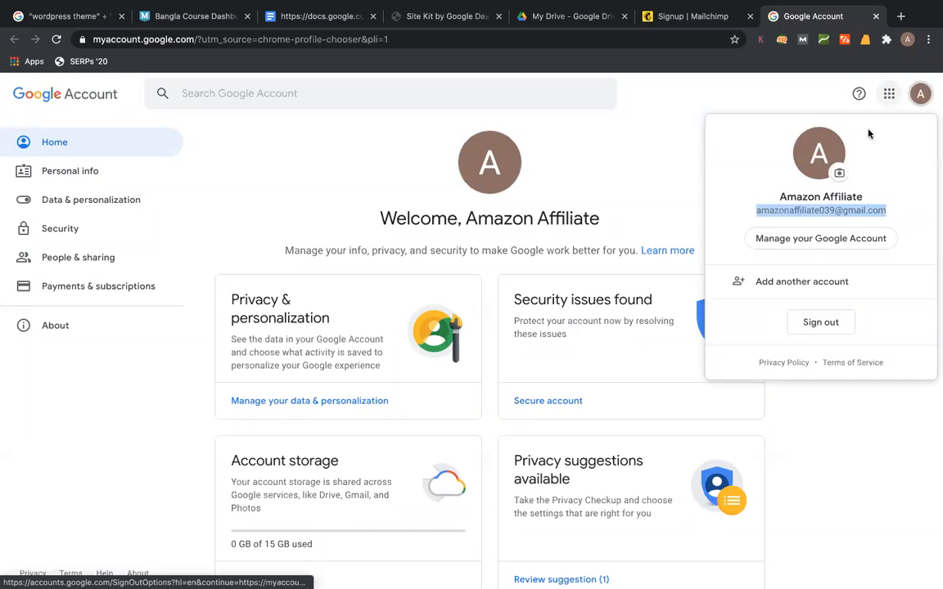
triple_click(821, 208)
key("super+c")
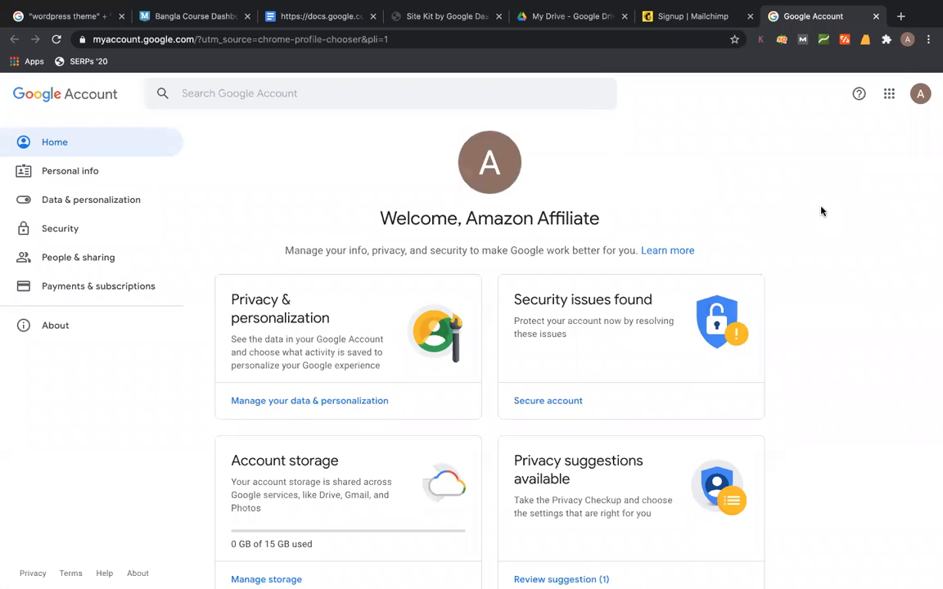
left_click(921, 96)
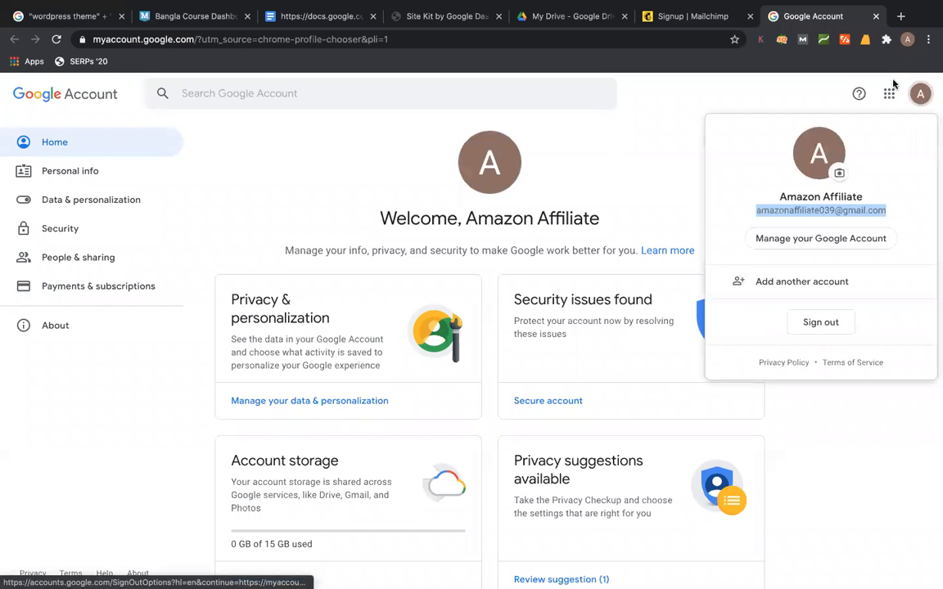
- Paste the copied e-mail address into the Mailchimp sign-up Email field
left_click(687, 16)
left_click(281, 265)
key("super+v")
- Use the e-mail's name part as username, enter a password and submit the sign-up
left_click(270, 326)
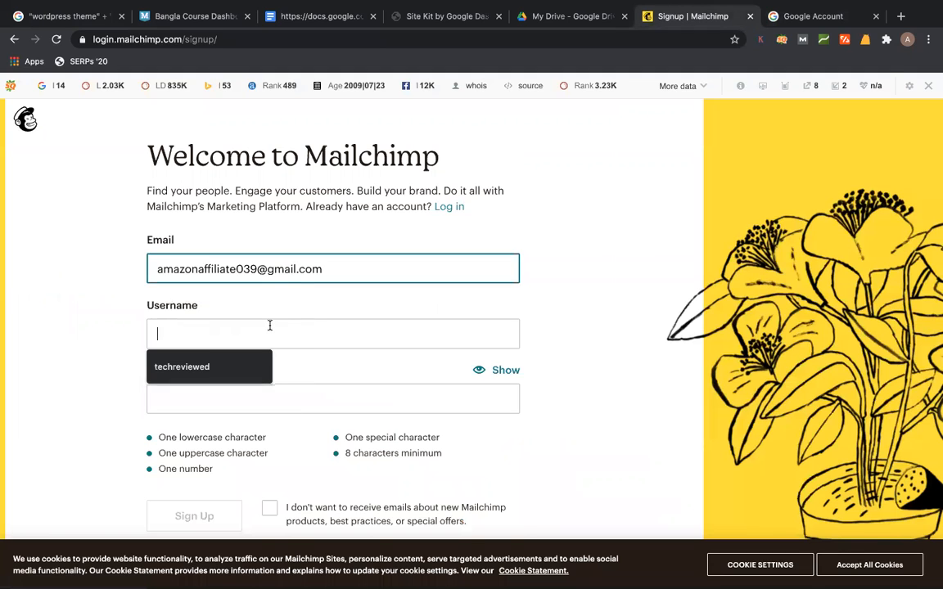
left_click_drag(236, 269, 83, 270)
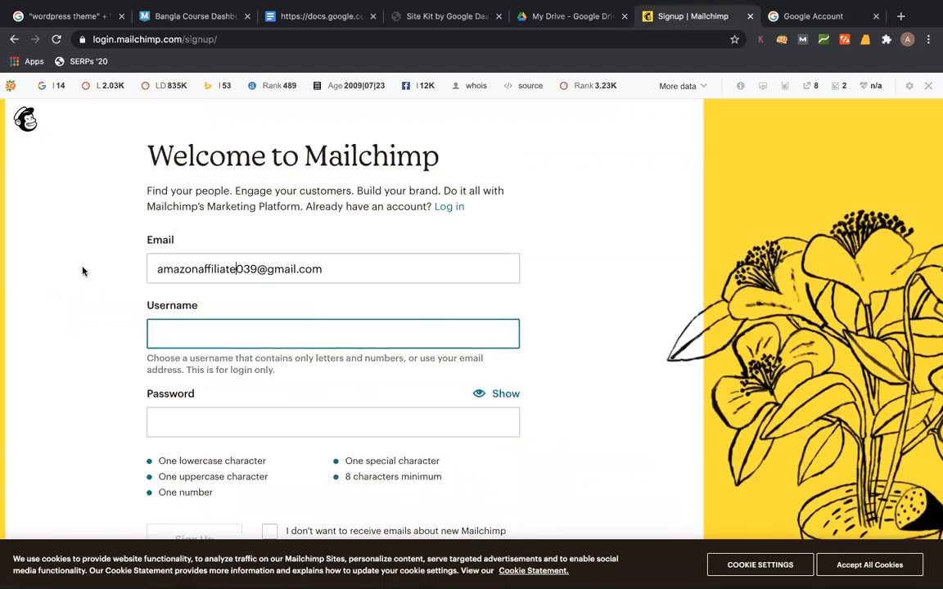
left_click(225, 339)
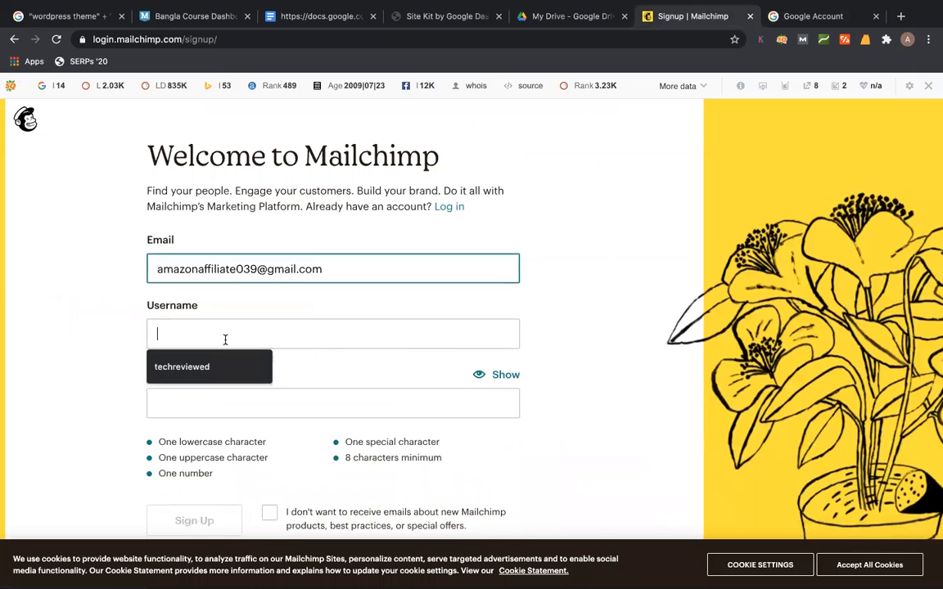
key("super+v")
left_click(381, 427)
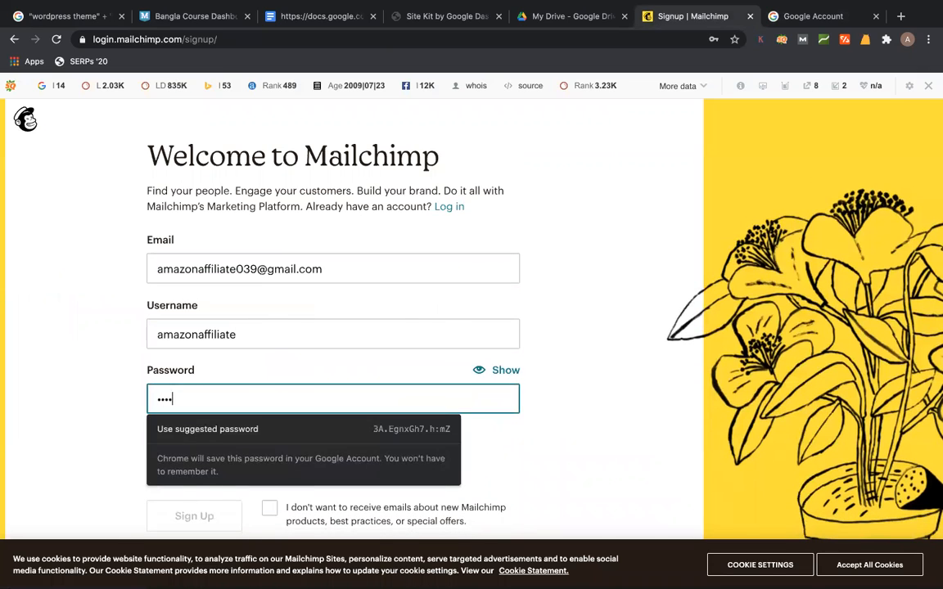
type("••••••")
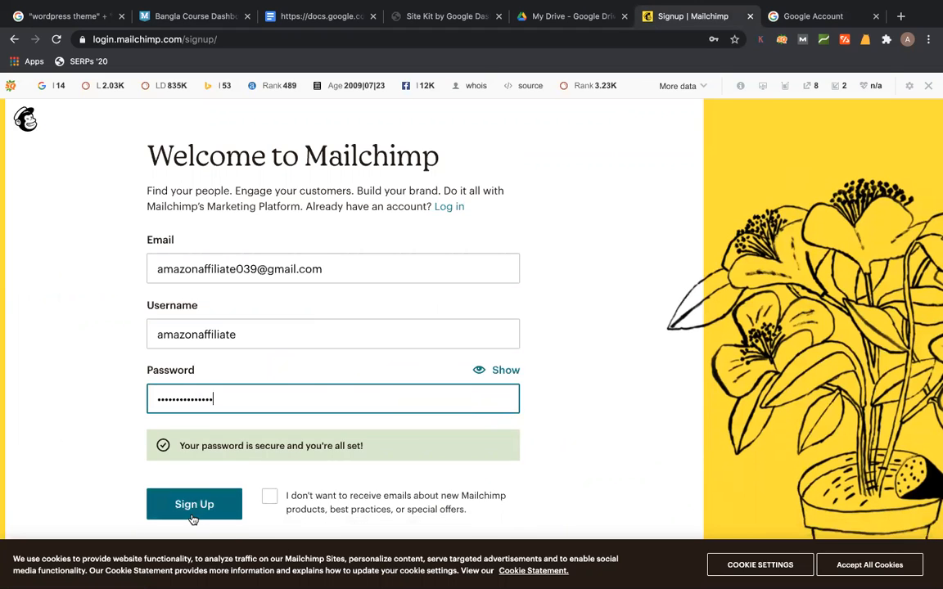
left_click(192, 510)
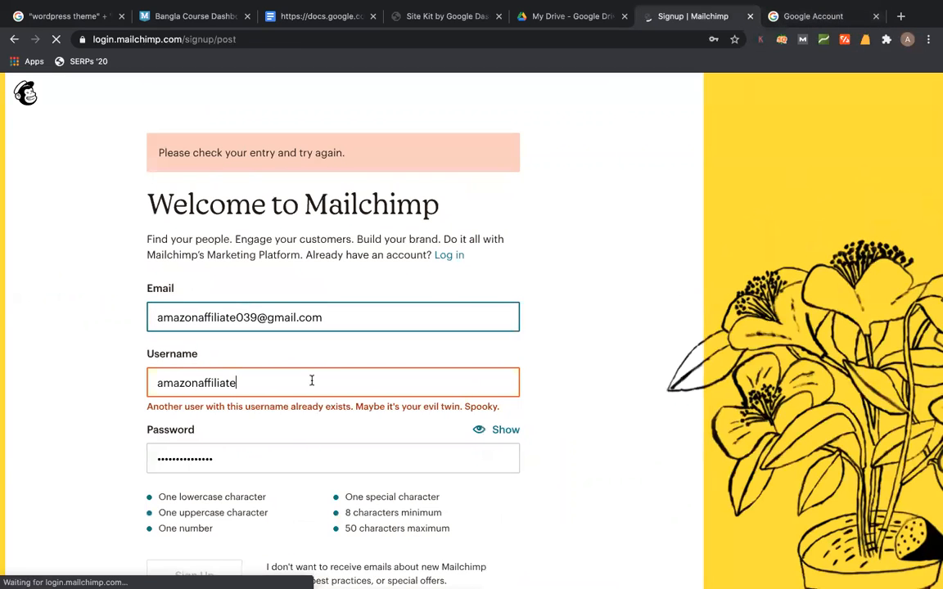
- Append 39 to the taken username and resubmit the sign-up form
left_click(311, 381)
type("39")
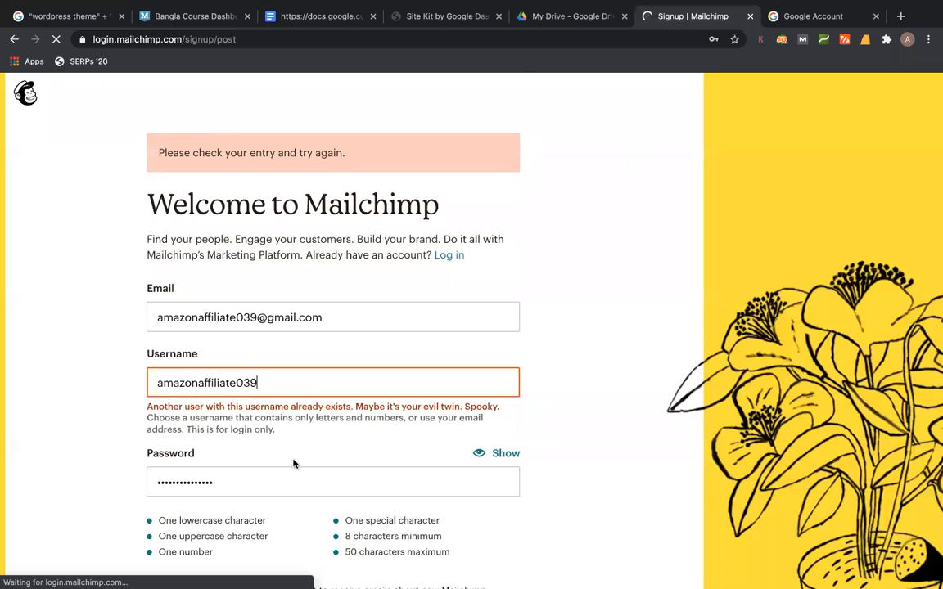
scroll(293, 464, "down", 4)
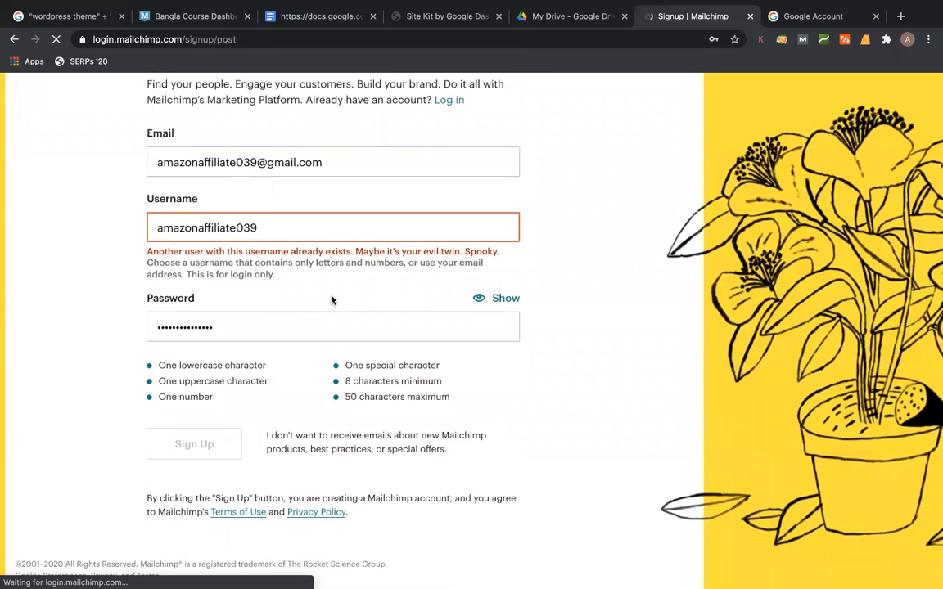
left_click(245, 327)
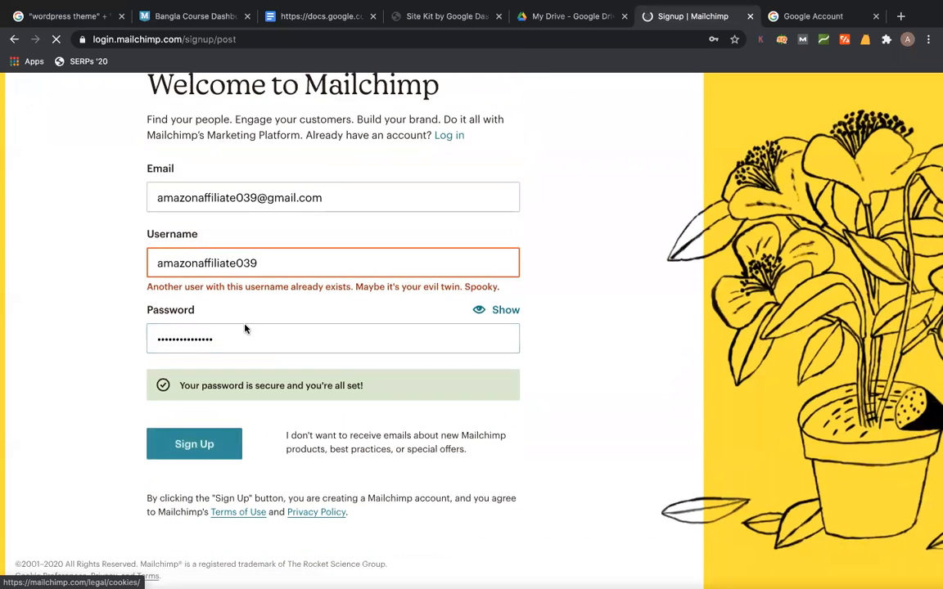
left_click(204, 469)
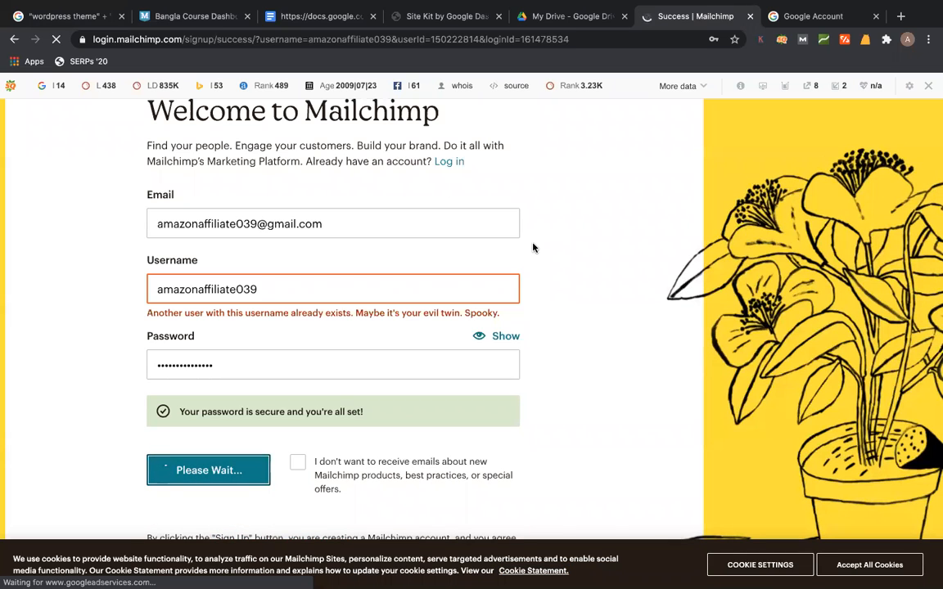
- Load gmail.com in the Google Account tab
left_click(825, 19)
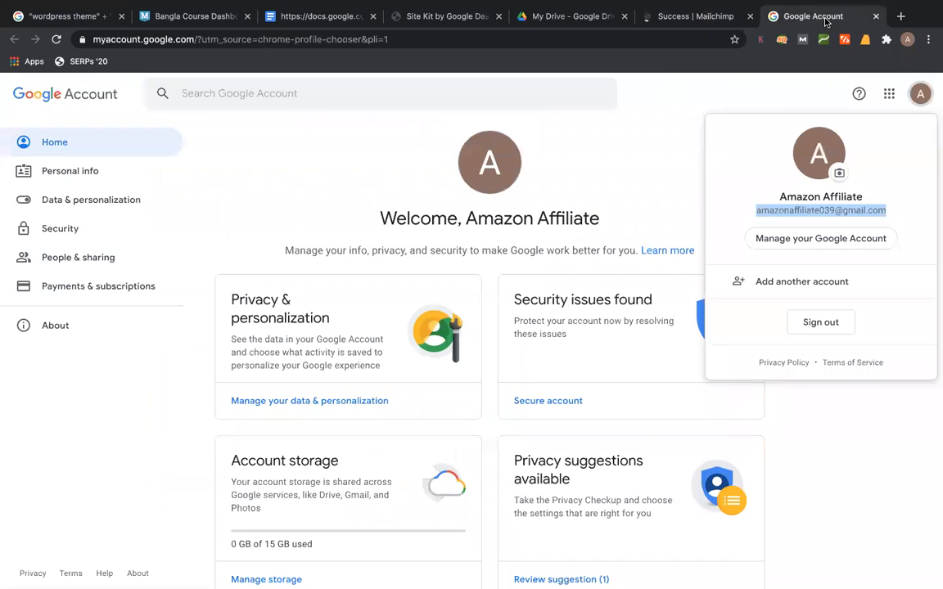
left_click(437, 43)
type("gma")
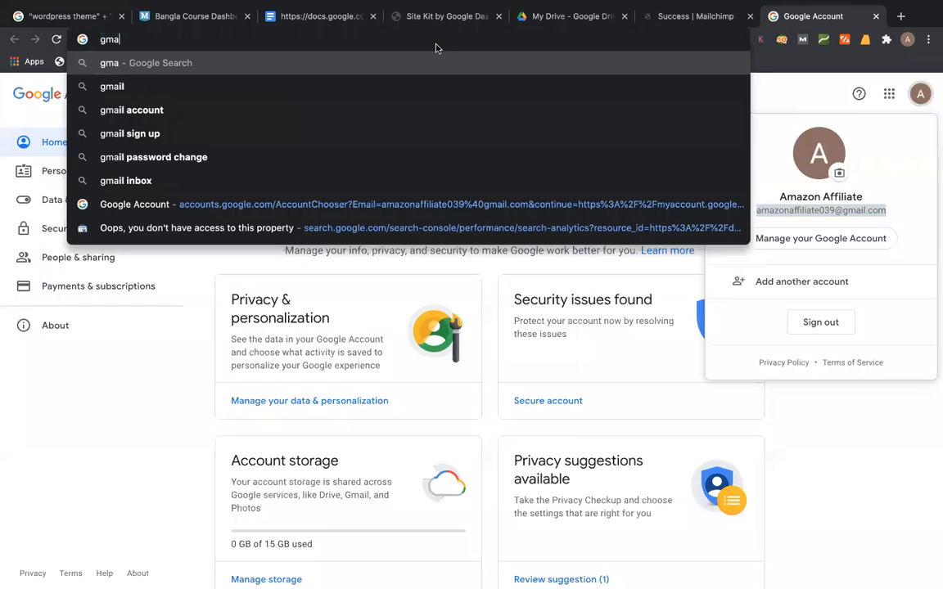
type("il.c")
key("Return")
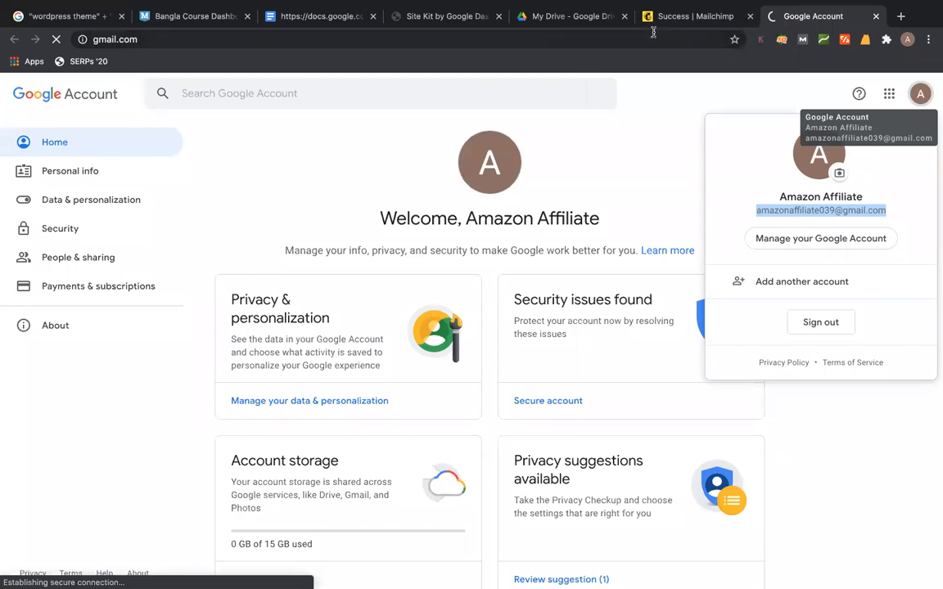
- Check the Drive and Mailchimp tabs, then bring the Safari window to the front
left_click(580, 19)
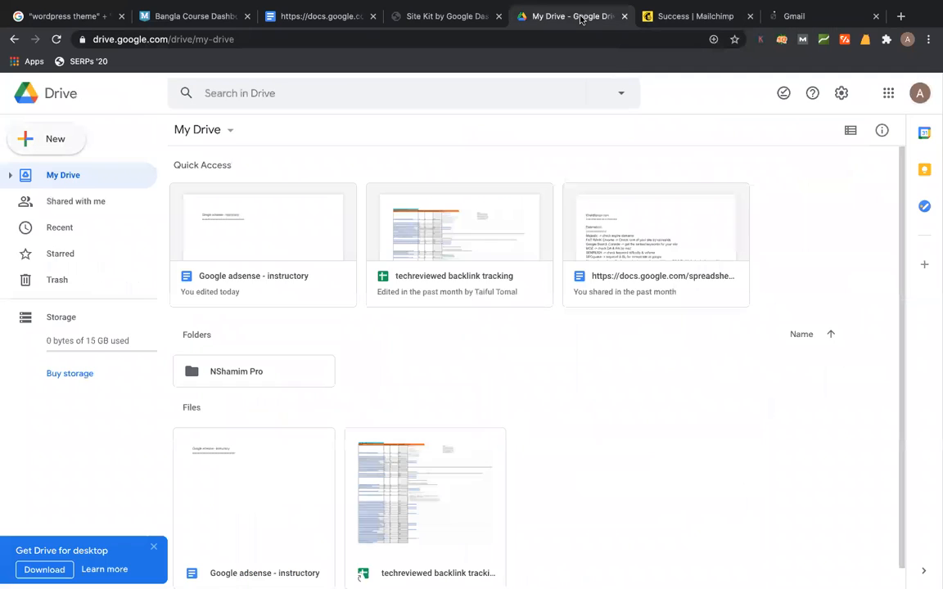
left_click(668, 23)
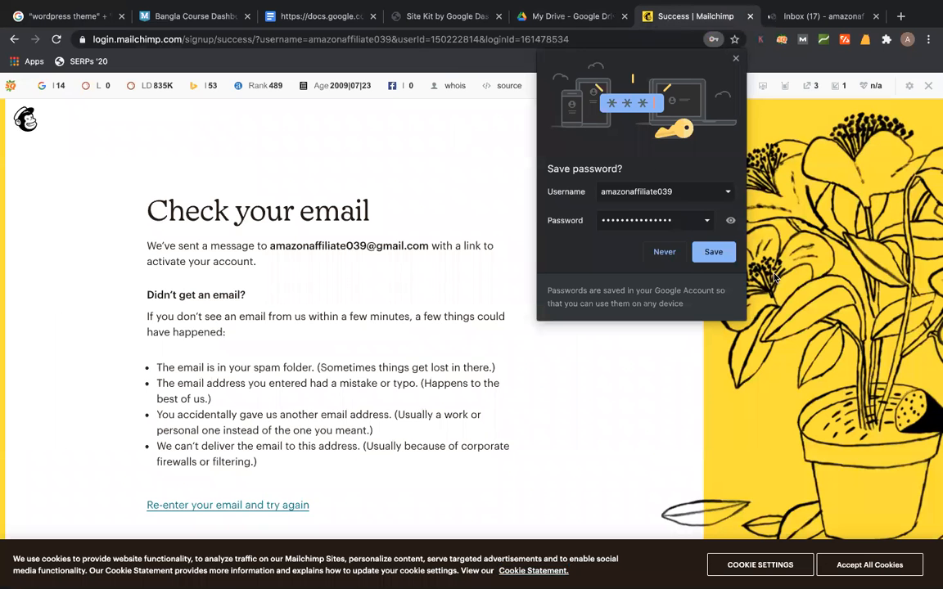
mouse_move(933, 214)
left_click(900, 180)
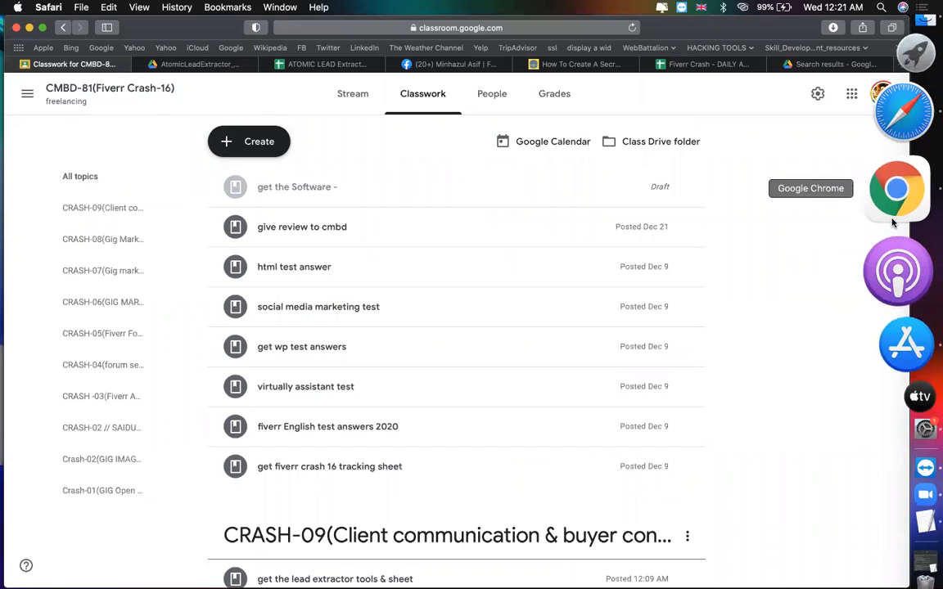
- Return to Chrome and switch to the Amazon profile under Other People
left_click(895, 190)
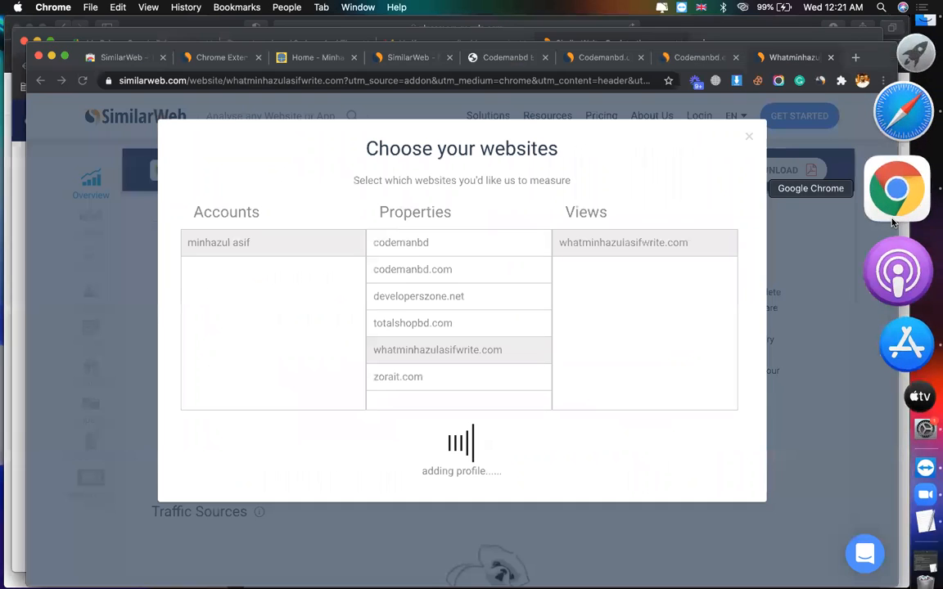
left_click(862, 80)
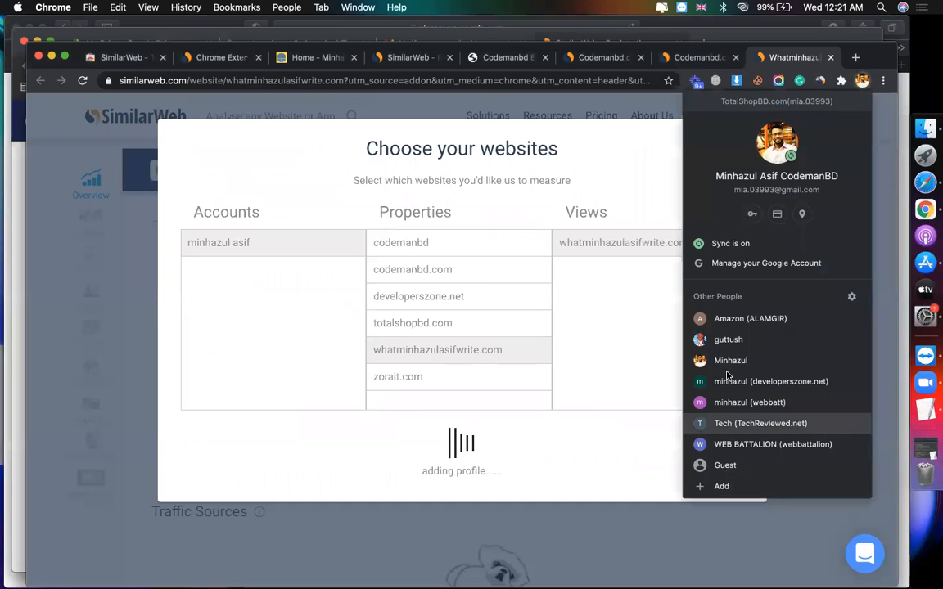
left_click(721, 316)
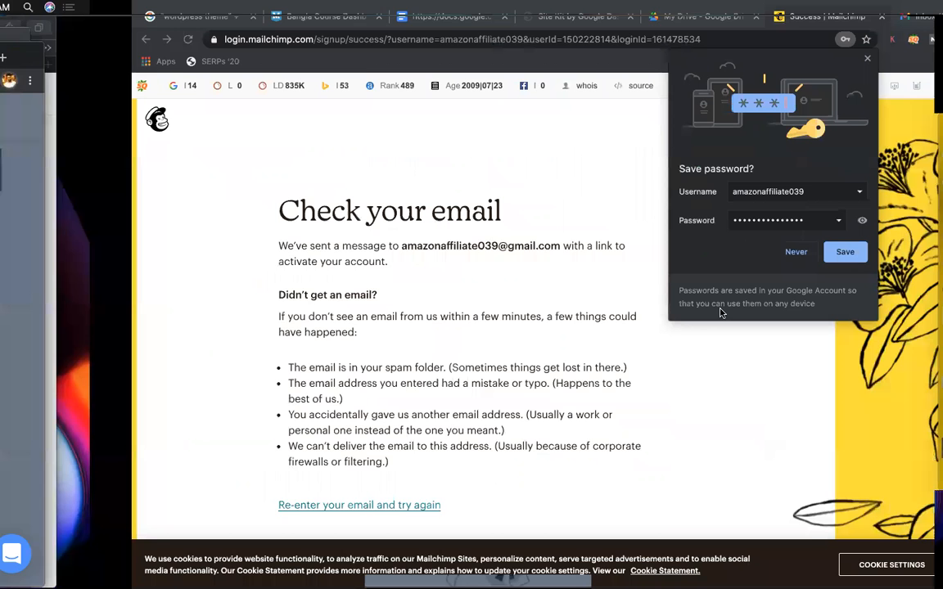
- Open the 'Activate your Mailchimp account' email in Gmail and activate the account
left_click(819, 18)
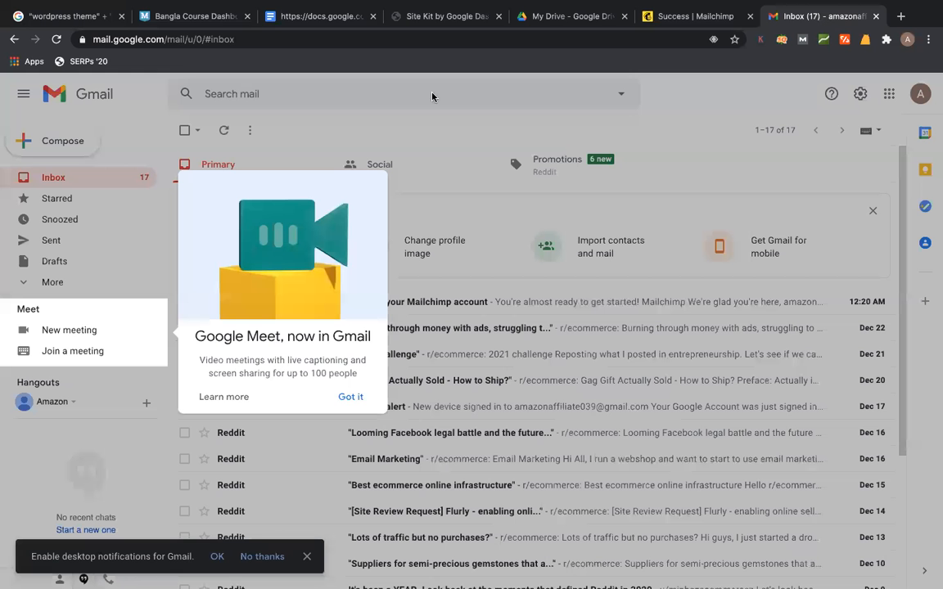
left_click(351, 398)
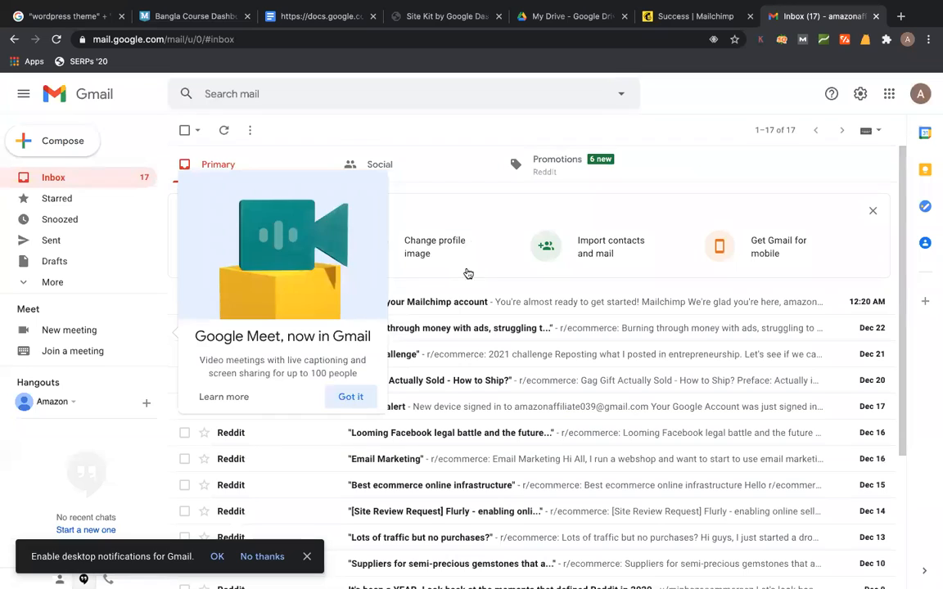
left_click(393, 301)
left_click(550, 446)
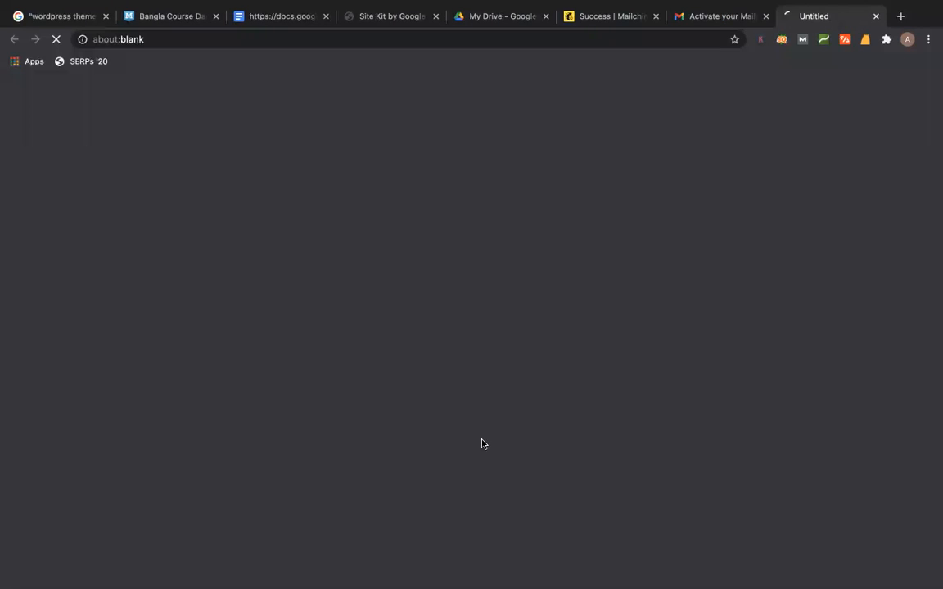
- Close the old Mailchimp success tab and the Gmail tab, confirming Leave
left_click(655, 16)
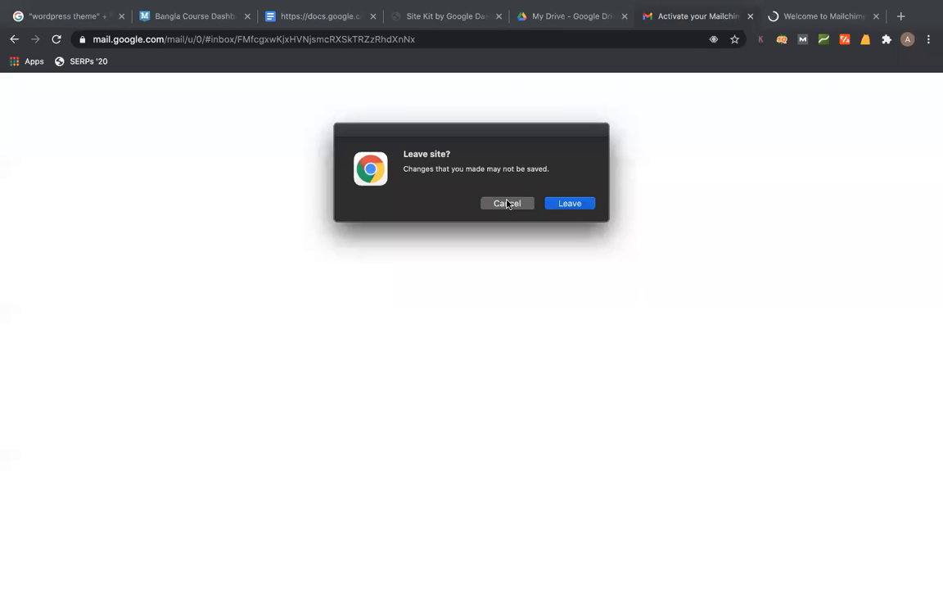
left_click(571, 205)
key("ctrl+w")
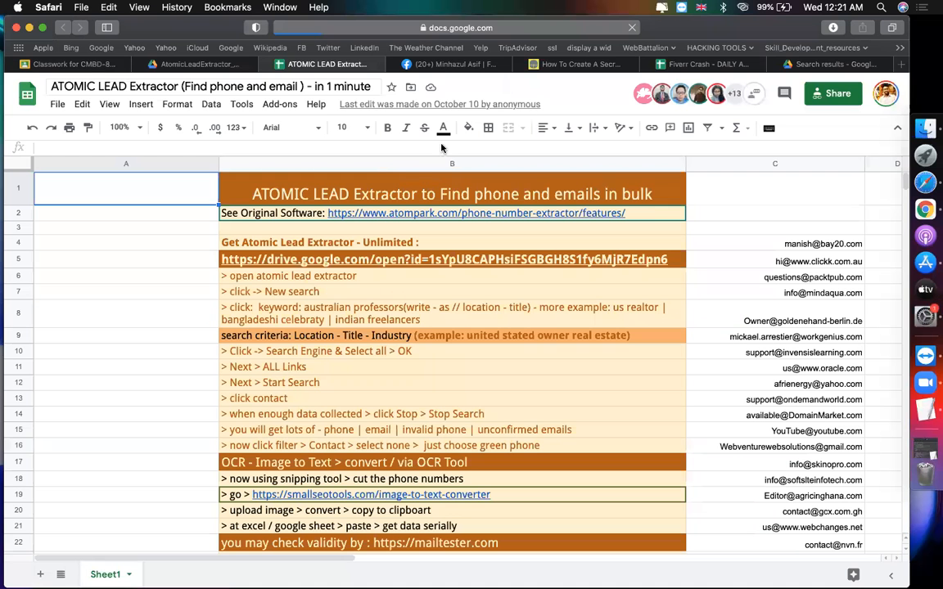
- Close and reopen the Atomic Lead Extractor sheet, then switch Chrome to the other profile
left_click(266, 64)
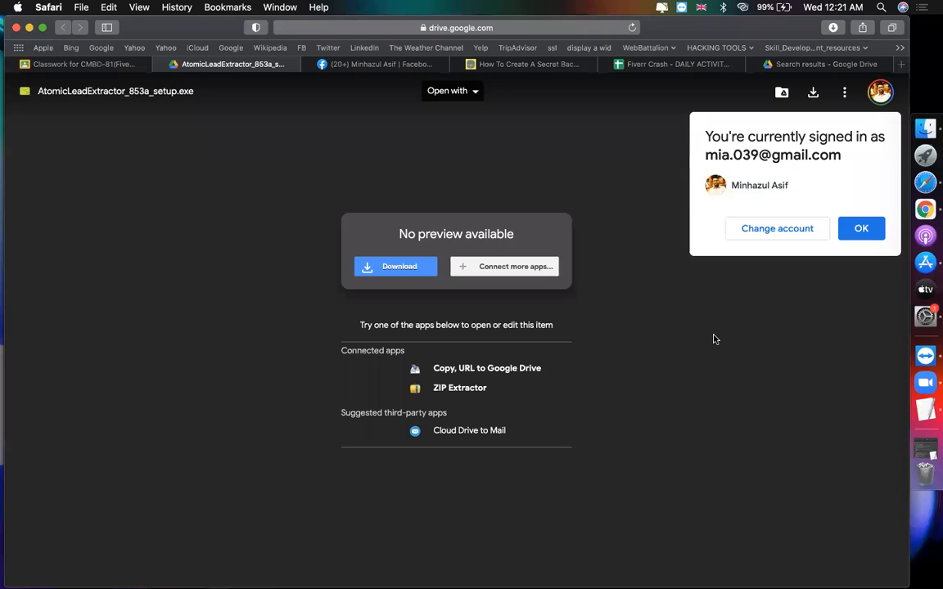
key("super+shift+t")
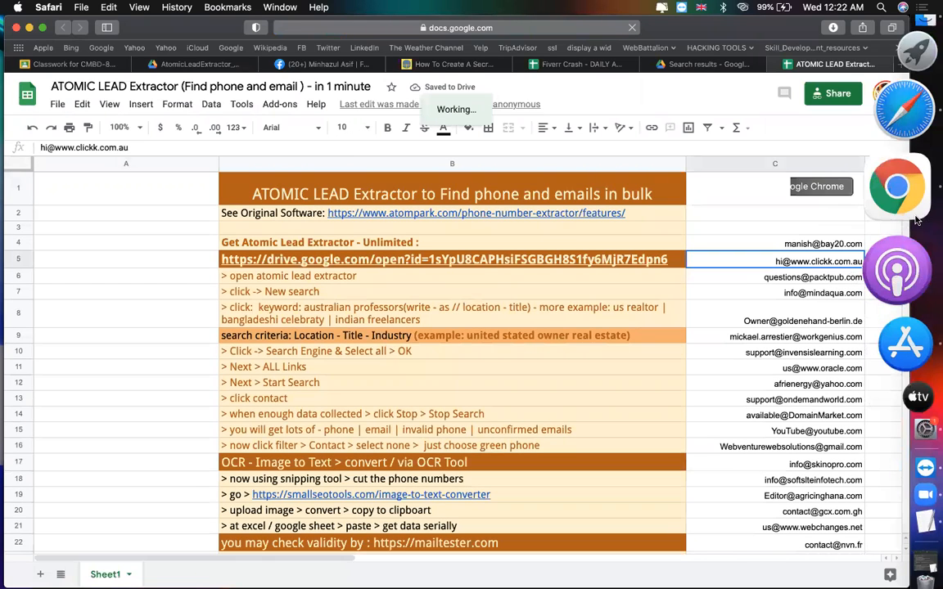
left_click(892, 189)
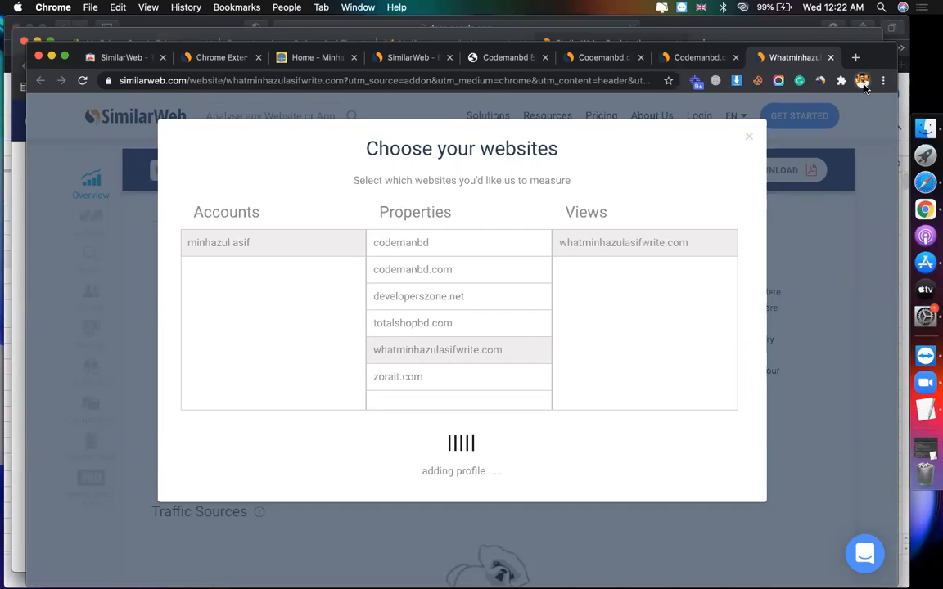
left_click(863, 85)
left_click(861, 85)
left_click(862, 83)
left_click(778, 327)
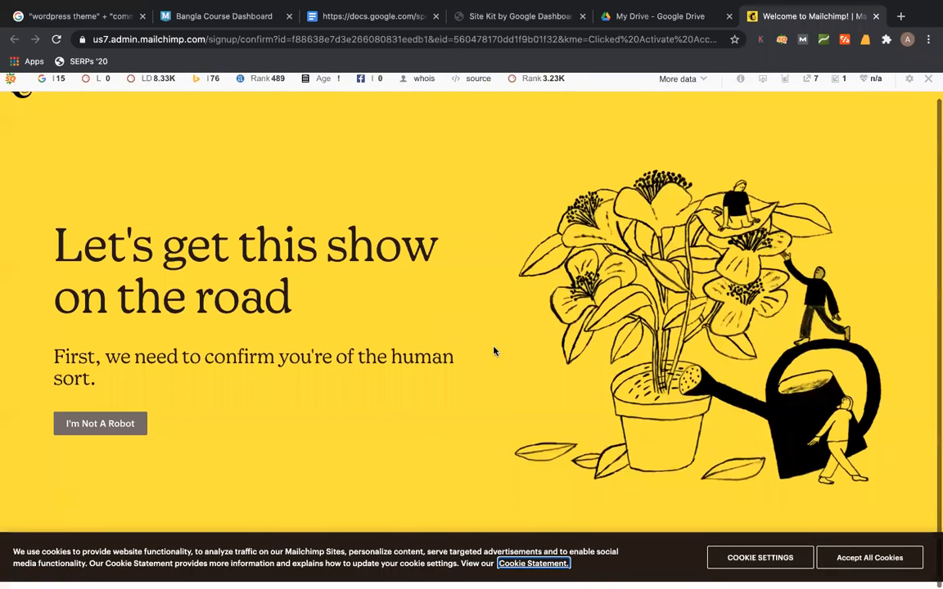
- Accept all cookies, hide the SEO bar for this domain, and open the emails sheet in a new tab
left_click(870, 566)
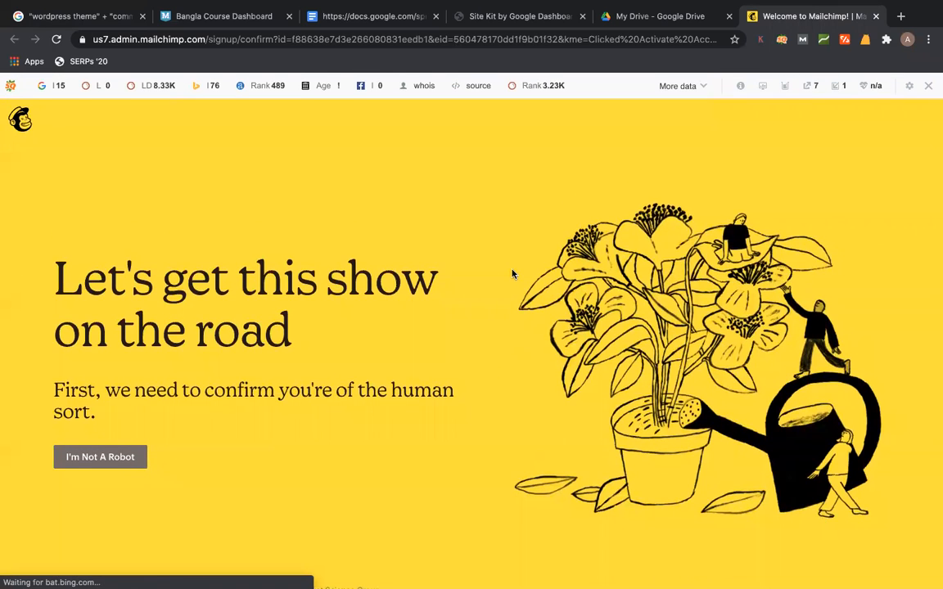
left_click(927, 86)
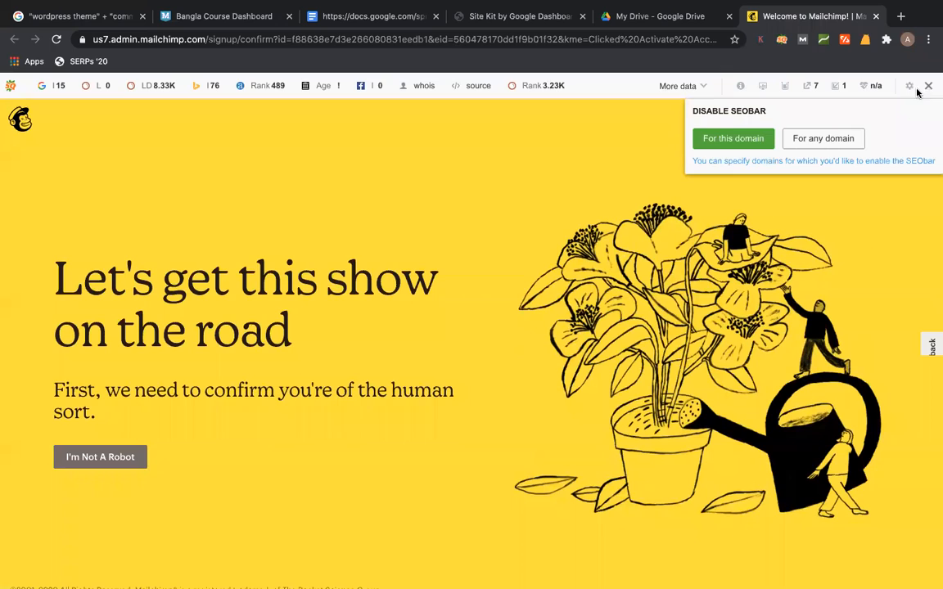
left_click(711, 143)
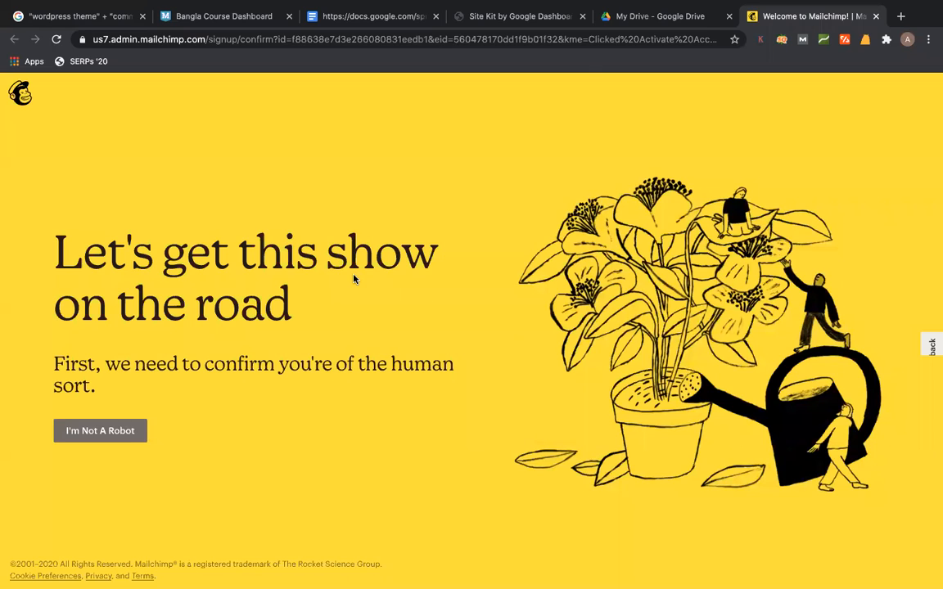
left_click(901, 17)
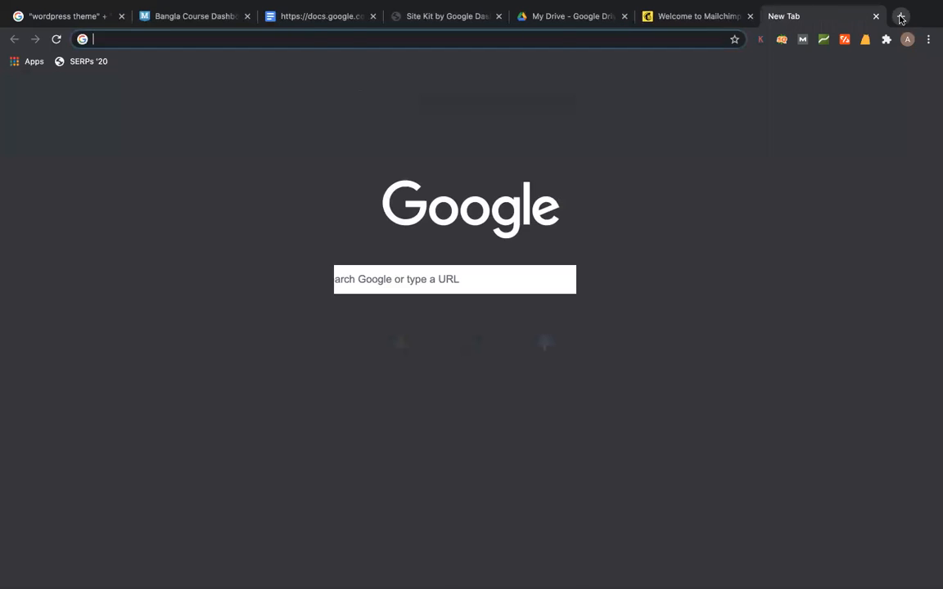
key("Return")
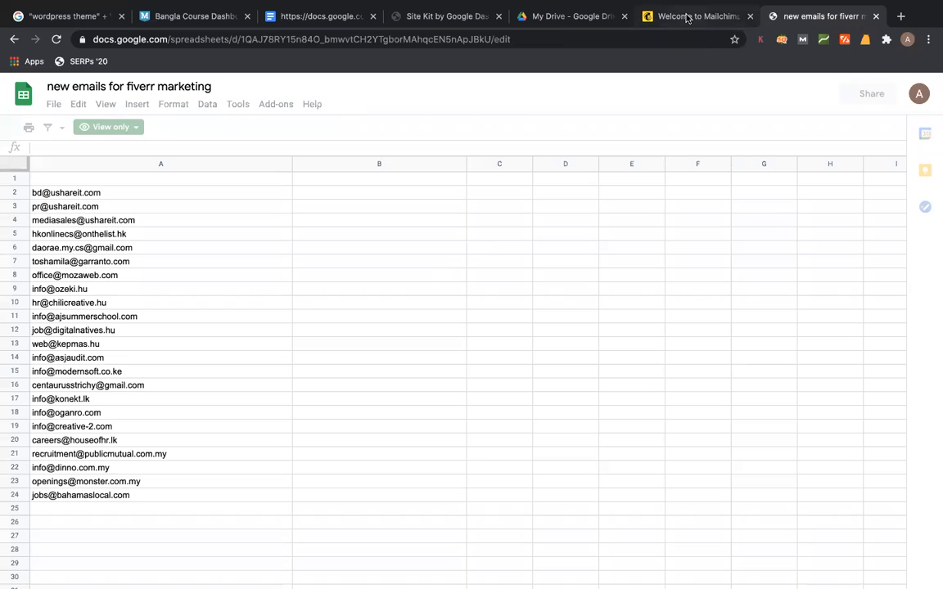
- Pass the I'm Not A Robot check and continue on the Free plan
left_click(696, 16)
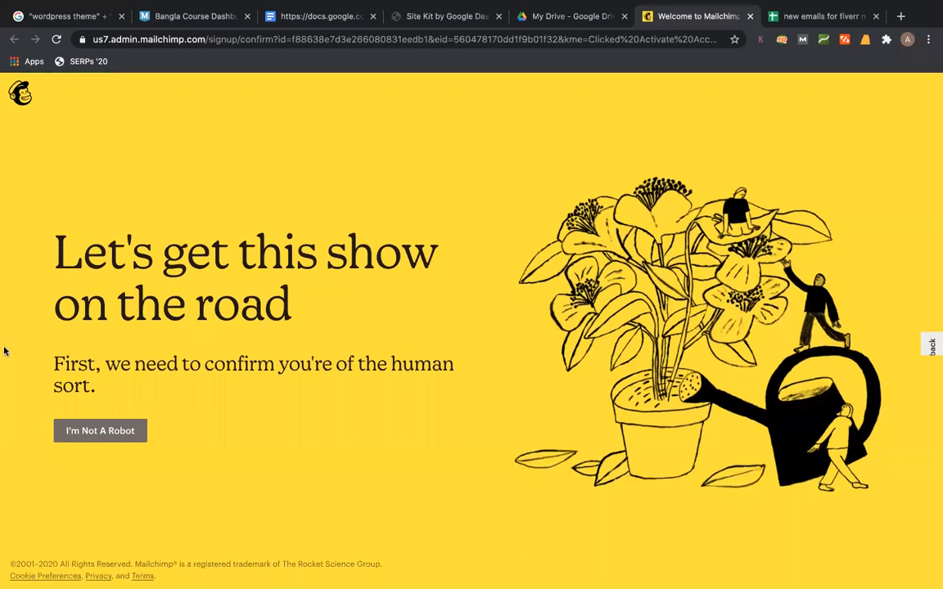
left_click(73, 425)
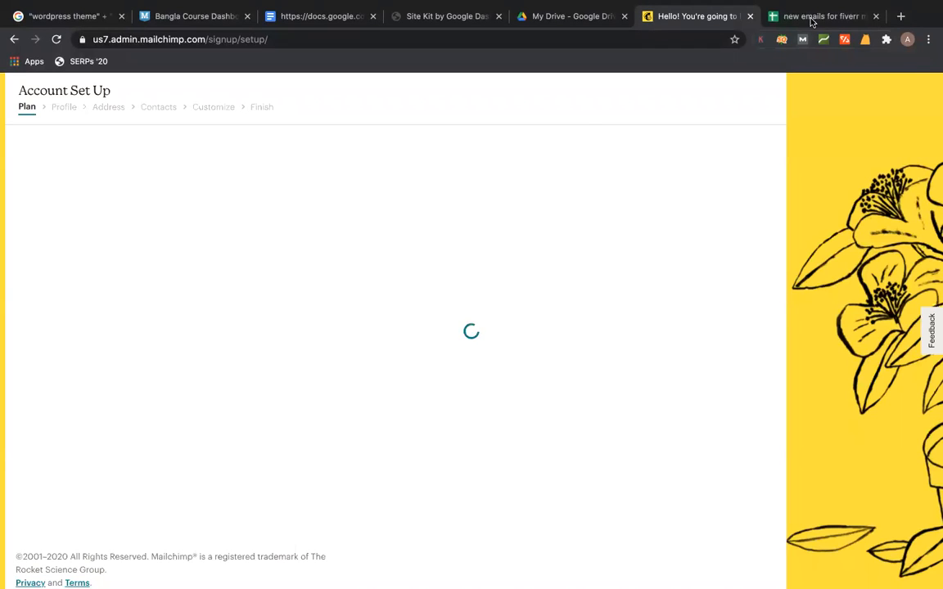
left_click(651, 360)
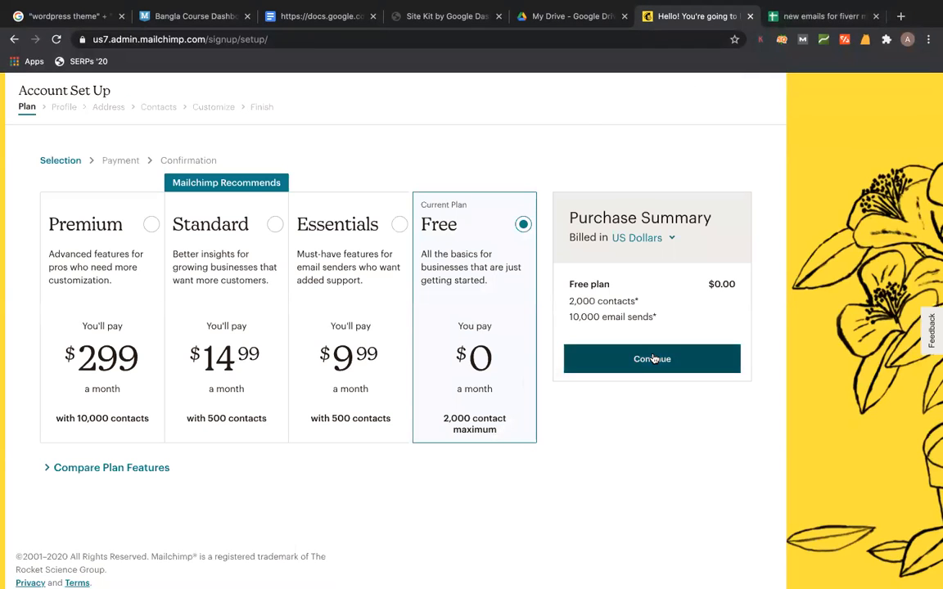
left_click(264, 302)
- Enter the owner's first name, last name and business name, then continue
type("minhazul")
key("Tab")
type("asif")
key("Tab")
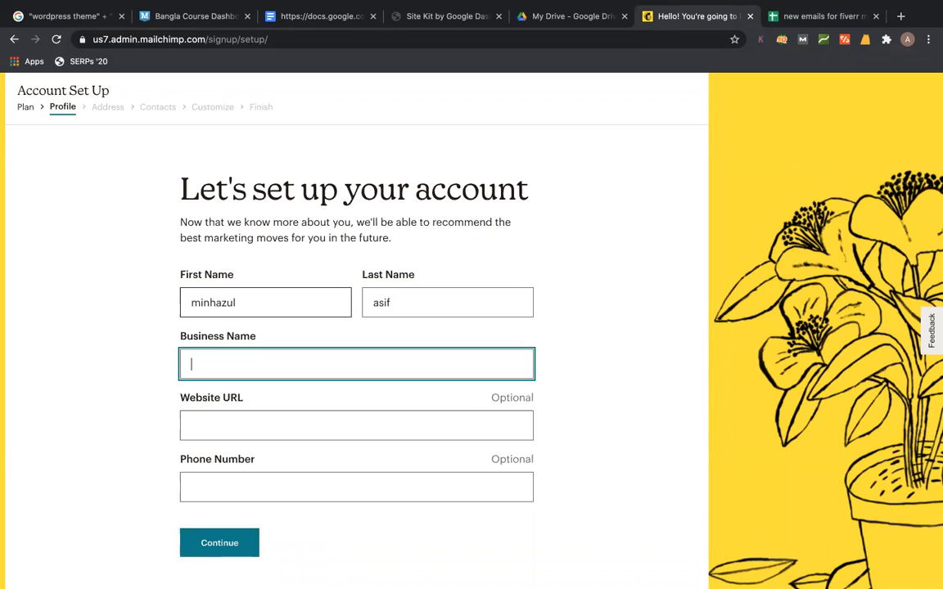
type("minhazulasif")
key("Tab")
type("www")
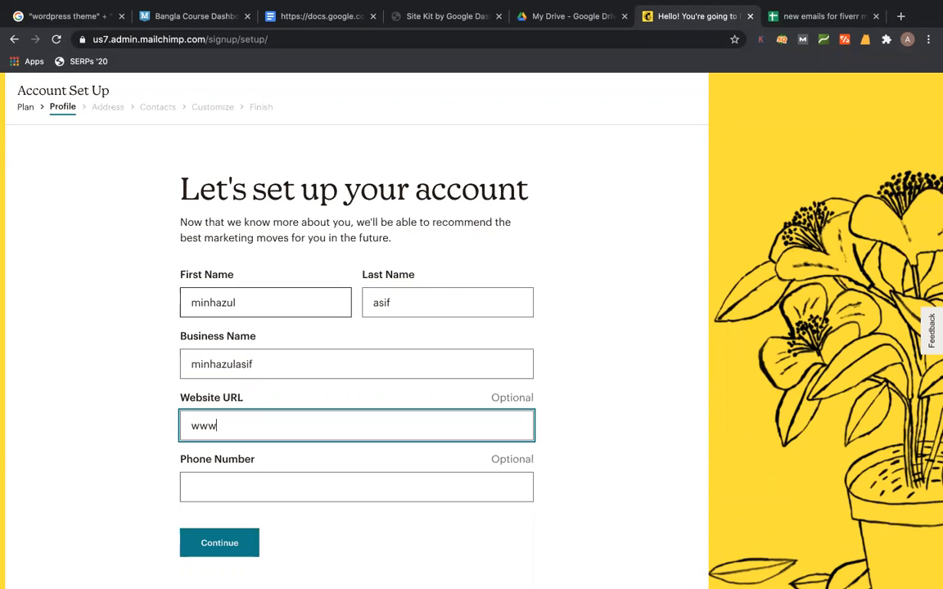
key("BackSpace")
key("BackSpace")
left_click(247, 543)
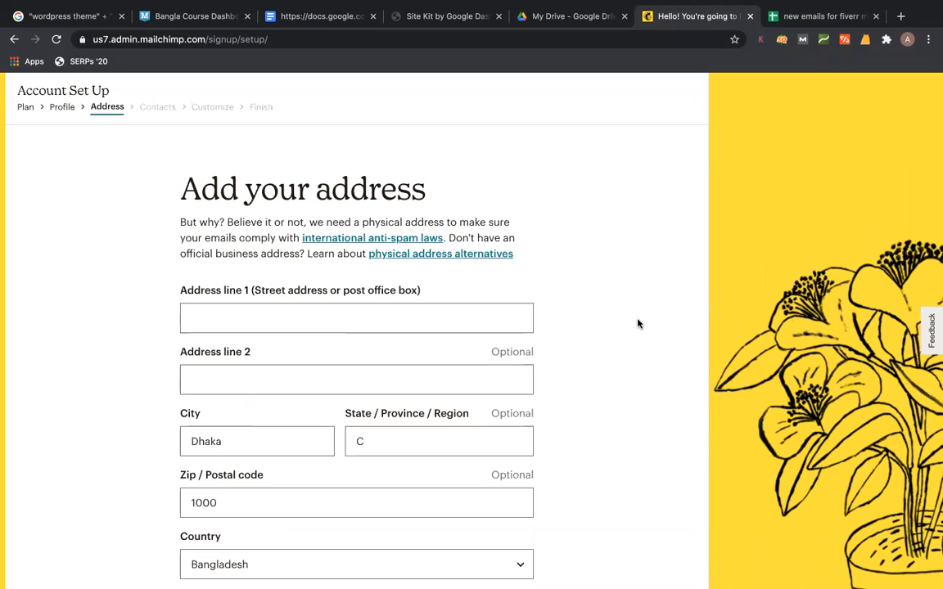
- Enter address line 1 'dhaka' and zip code 1209, then continue
scroll(370, 257, "down", 3)
left_click(291, 202)
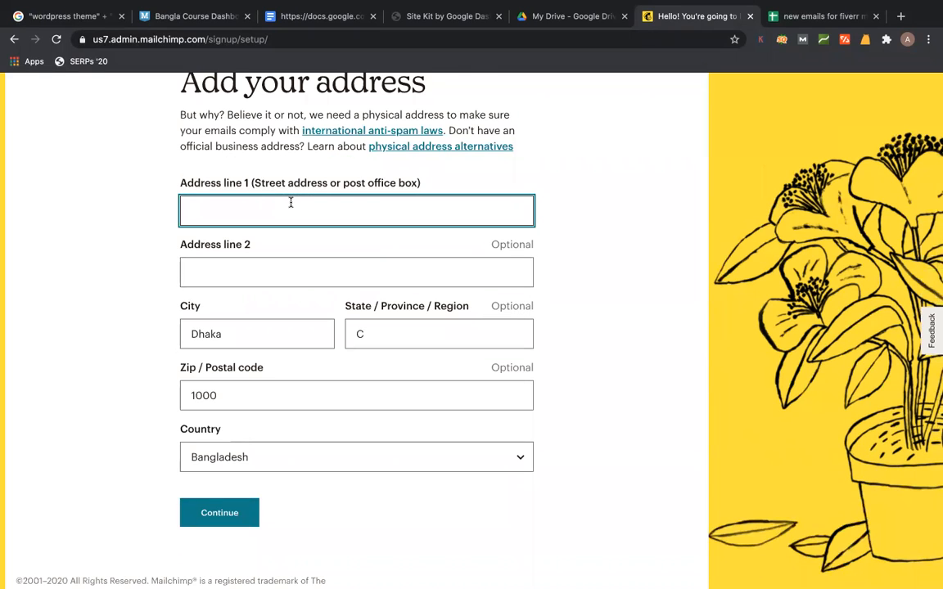
type("dhaka")
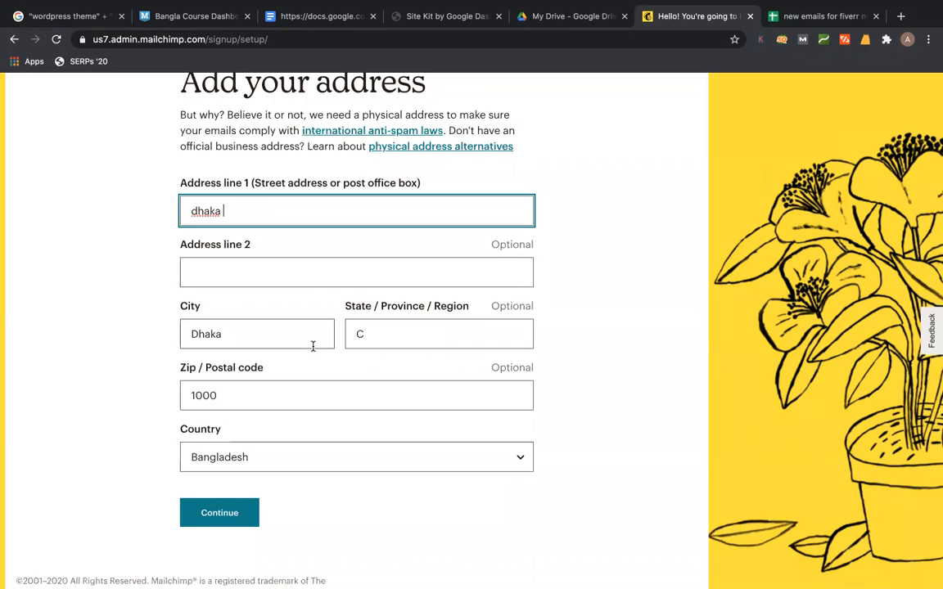
left_click(417, 336)
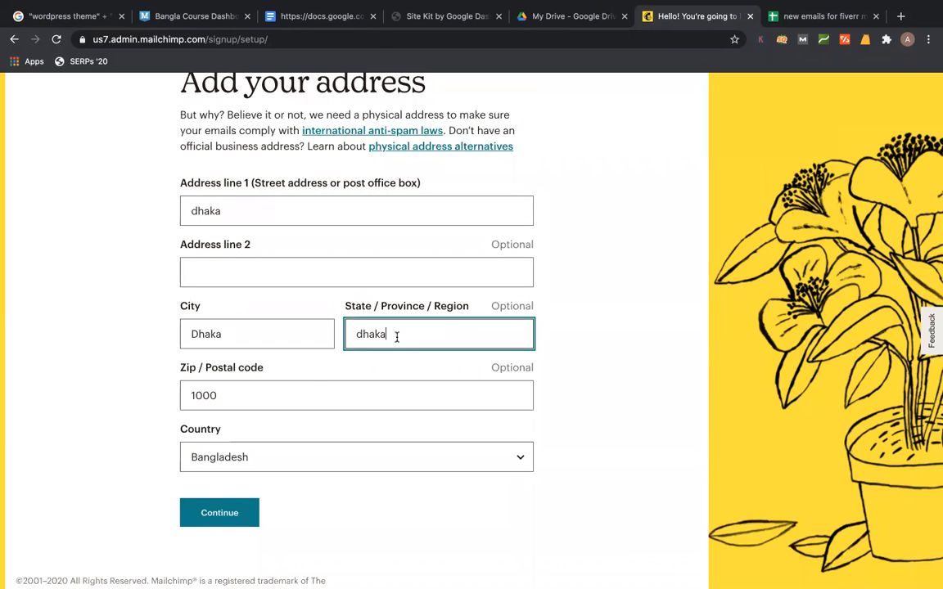
left_click(312, 393)
type("120")
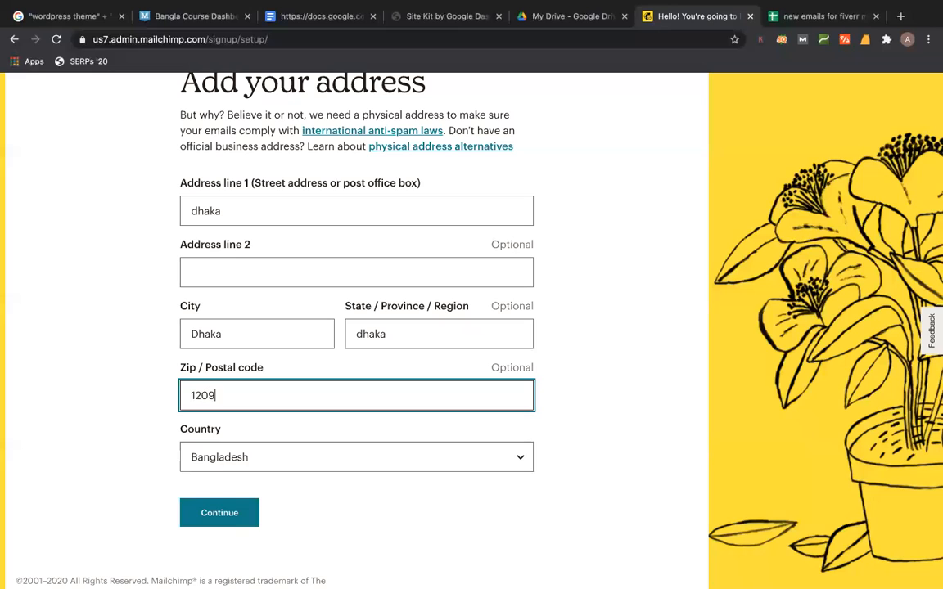
type("9")
left_click(229, 517)
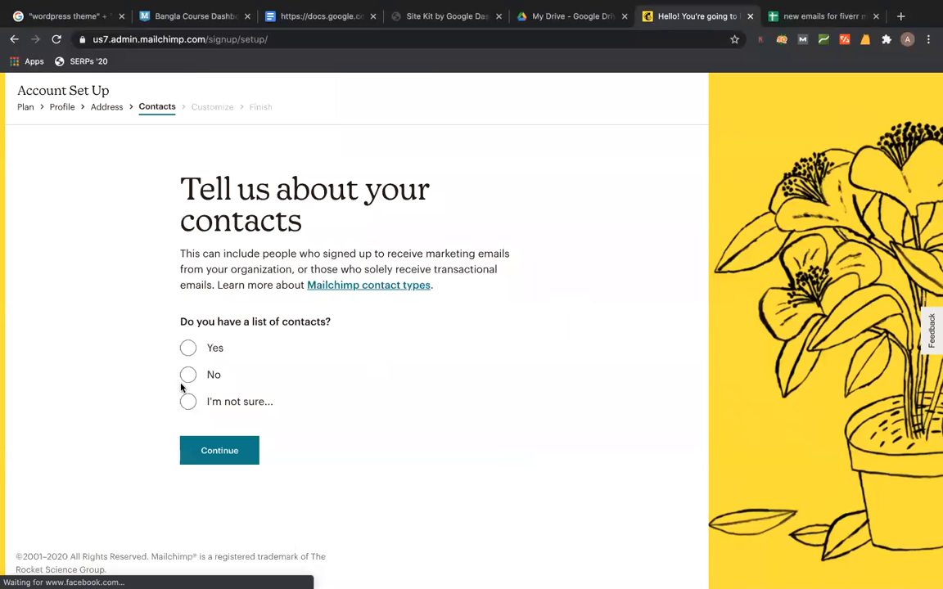
- Answer yes to a contact list of 500 or less and choose Services as the offering
left_click(191, 349)
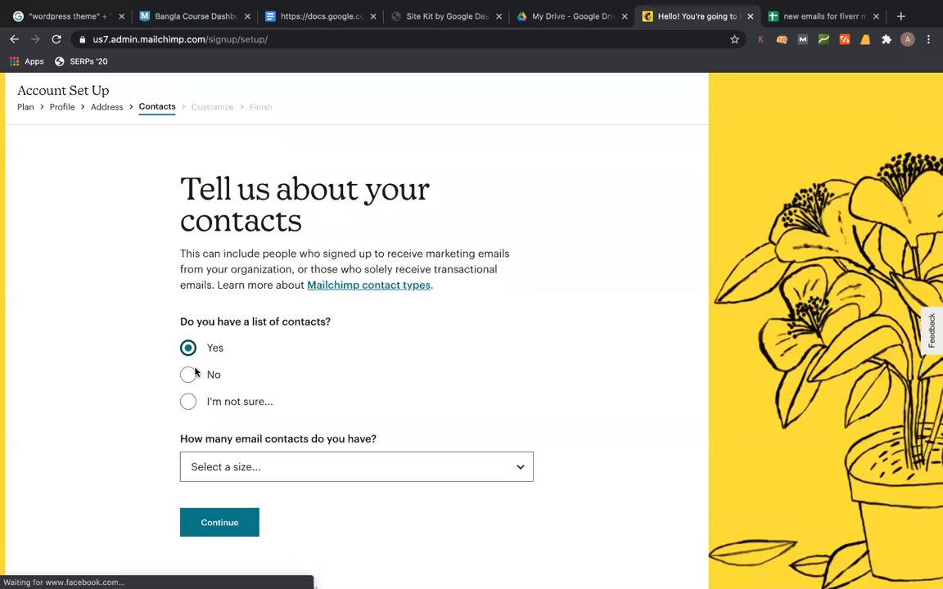
left_click(226, 468)
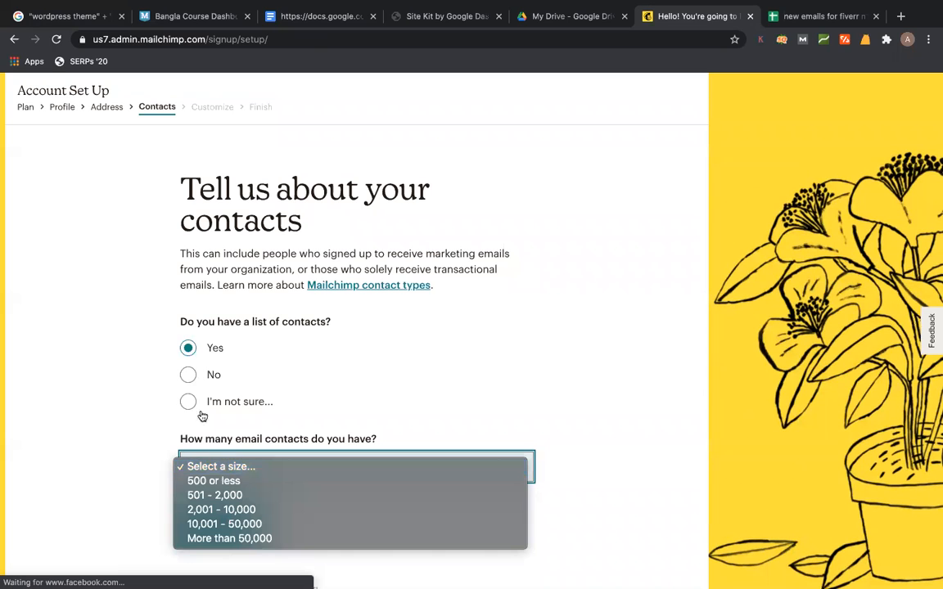
left_click(218, 467)
left_click(222, 482)
left_click(220, 524)
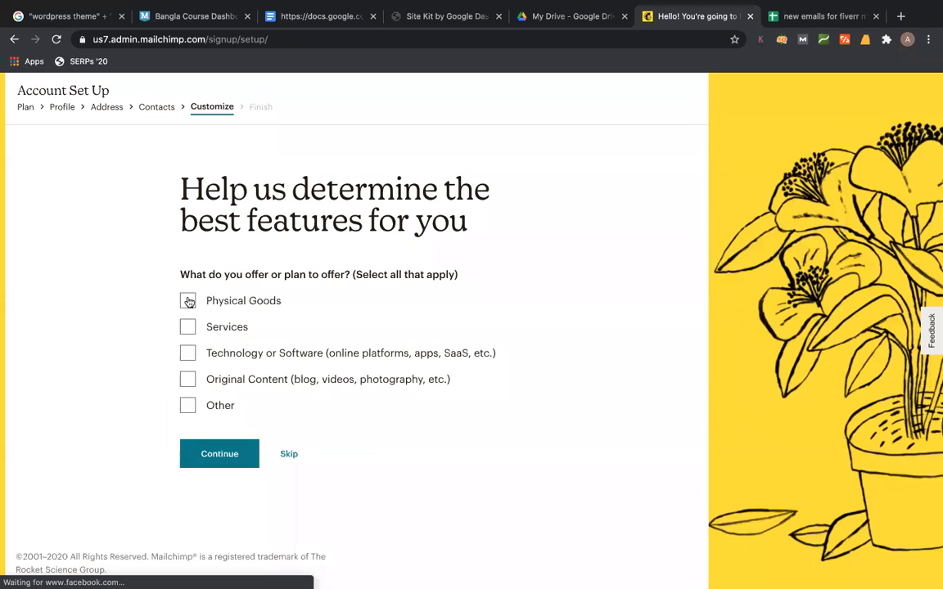
left_click(189, 301)
left_click(189, 327)
left_click(189, 301)
left_click(211, 453)
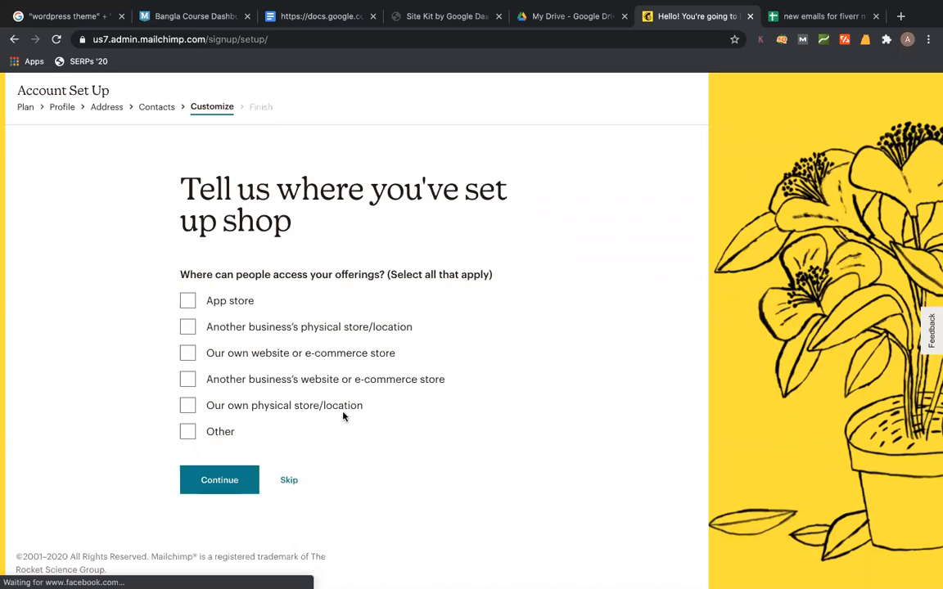
- Give 'freelancing service' as where offerings are available and finish setup to the dashboard
left_click(190, 433)
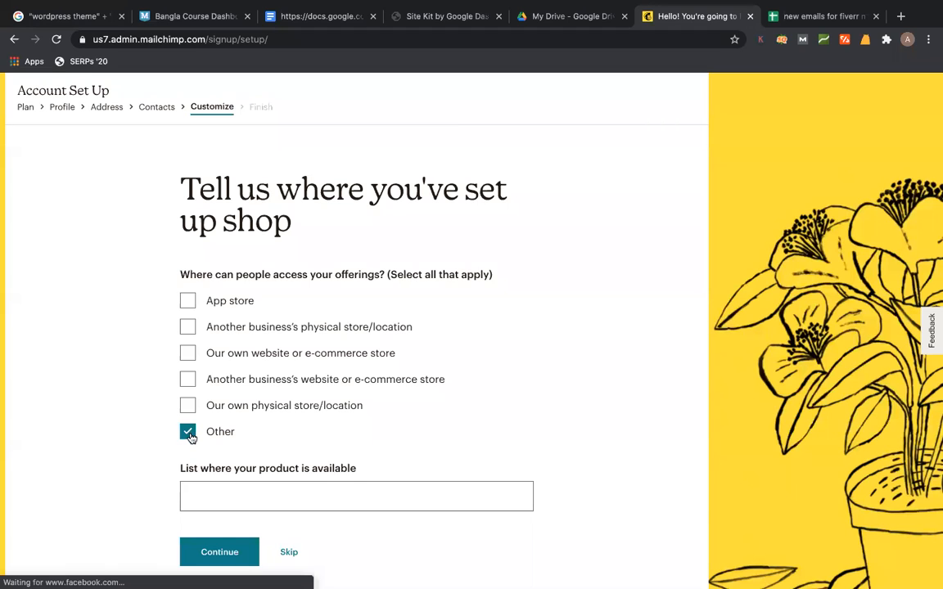
left_click(189, 434)
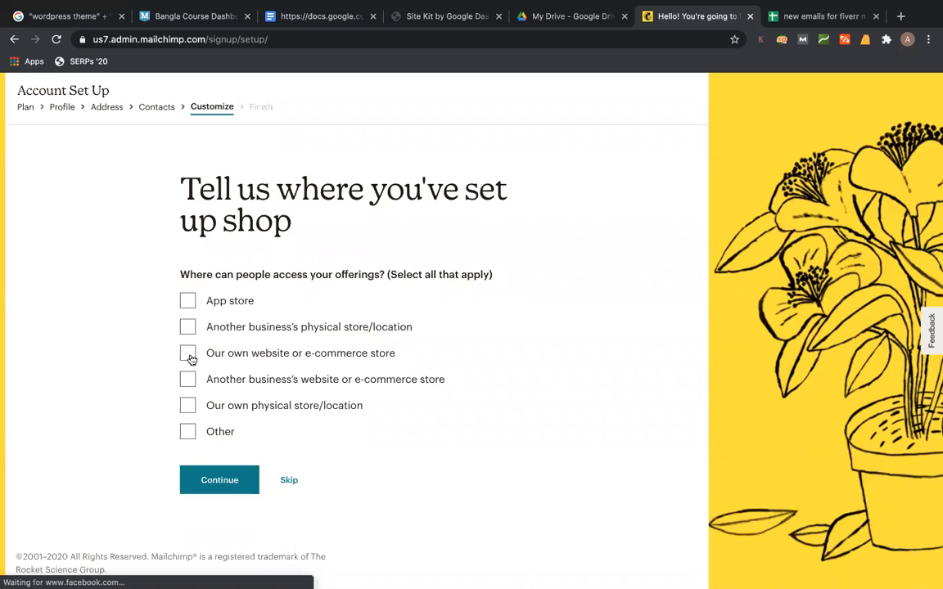
left_click(190, 431)
left_click(250, 491)
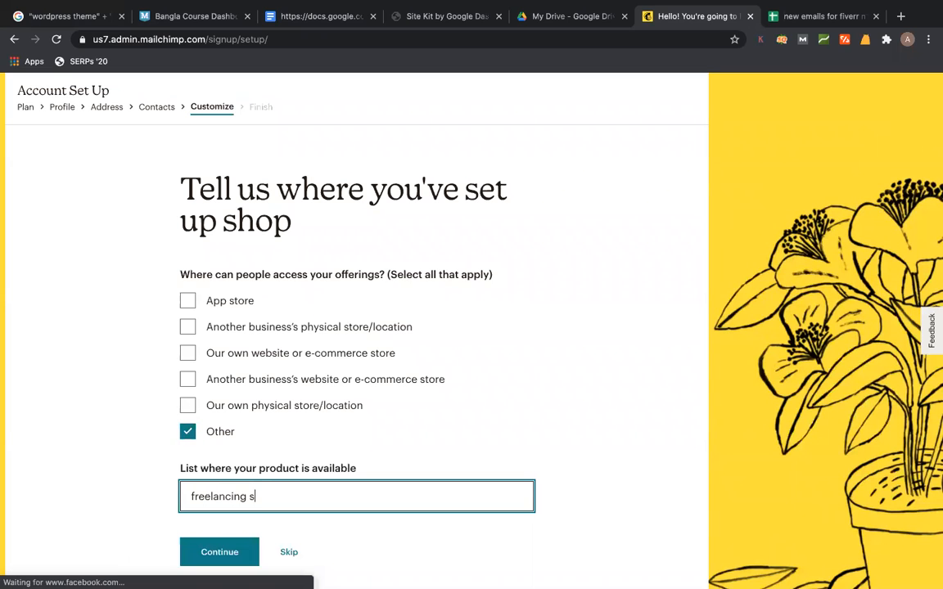
type("freelancing services")
scroll(327, 540, "down", 2)
left_click(219, 488)
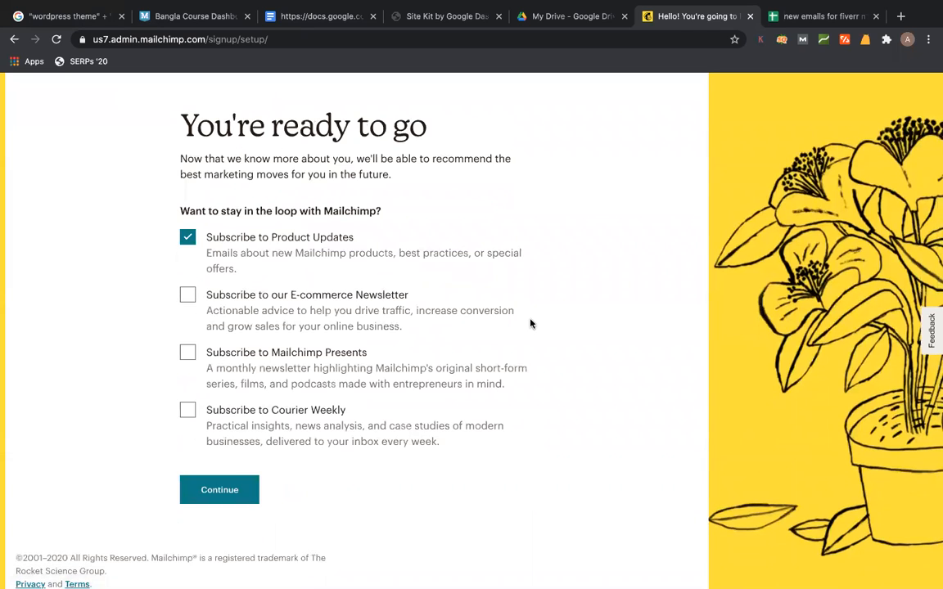
left_click(224, 481)
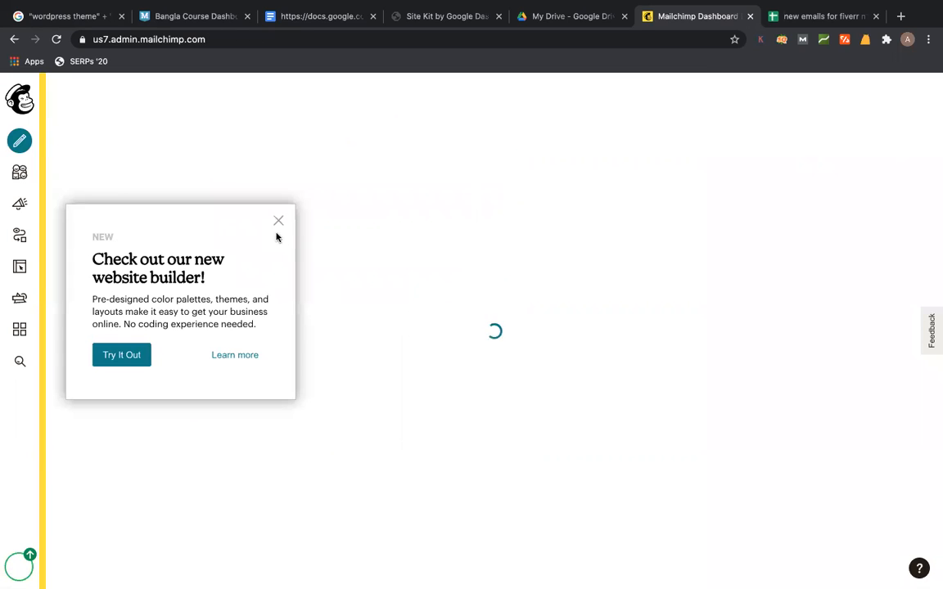
- Dismiss the website-builder popup and start Import Your Contacts from the Audience dashboard
left_click(250, 199)
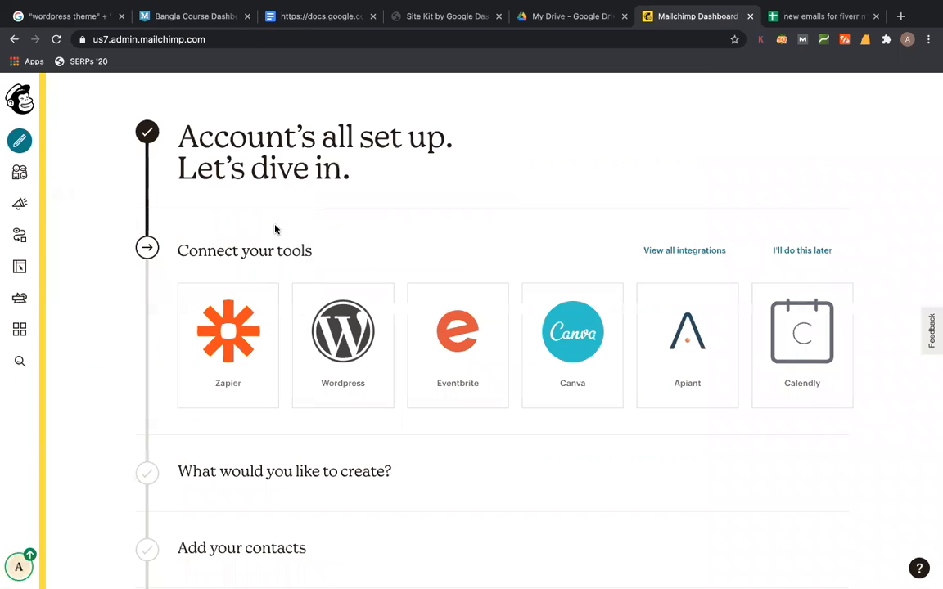
left_click(22, 174)
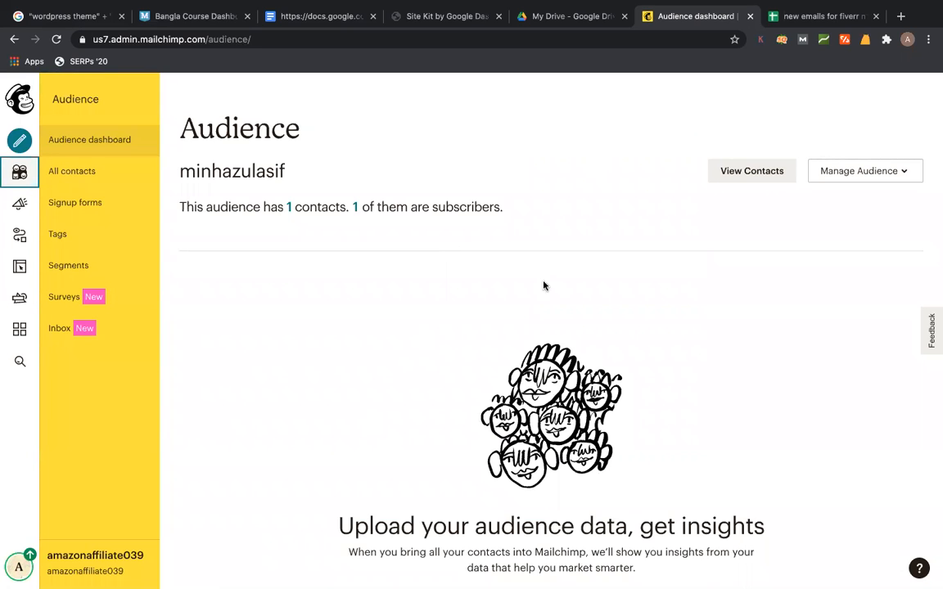
scroll(543, 284, "down", 3)
left_click(543, 436)
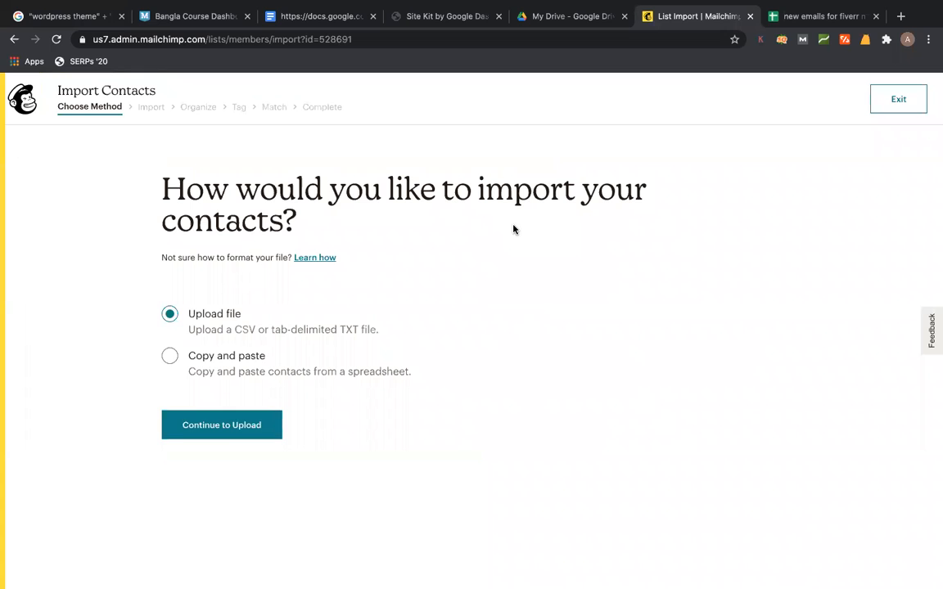
- Choose Copy and paste, then paste the email addresses copied from spreadsheet column A
left_click(167, 358)
left_click(194, 425)
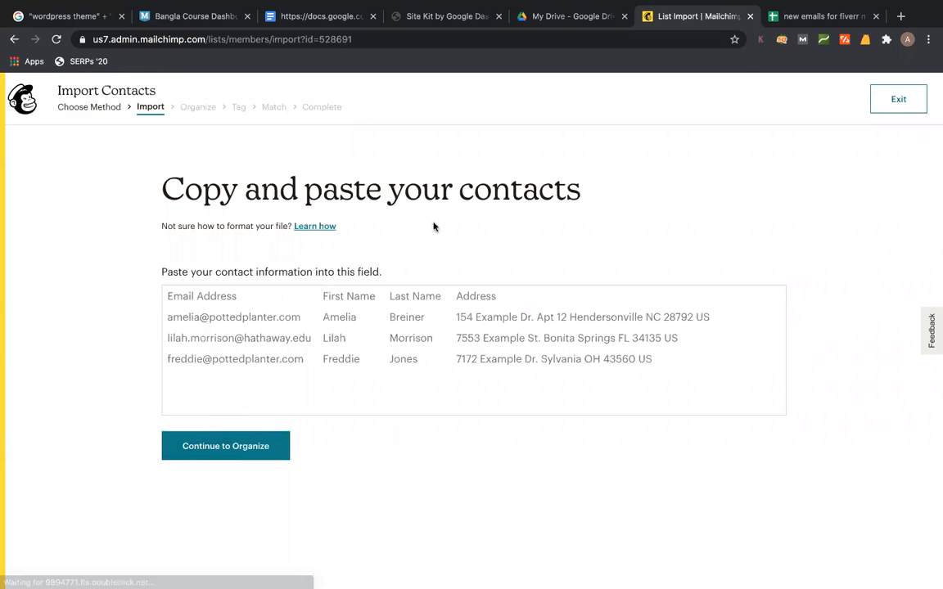
left_click(801, 23)
left_click_drag(169, 199, 177, 501)
key("ctrl+c")
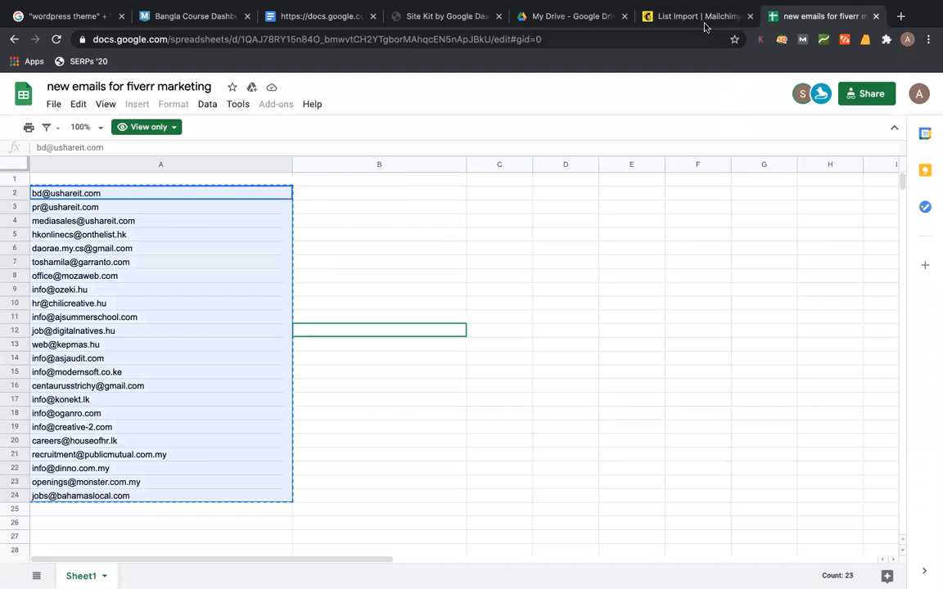
left_click(703, 20)
key("ctrl+v")
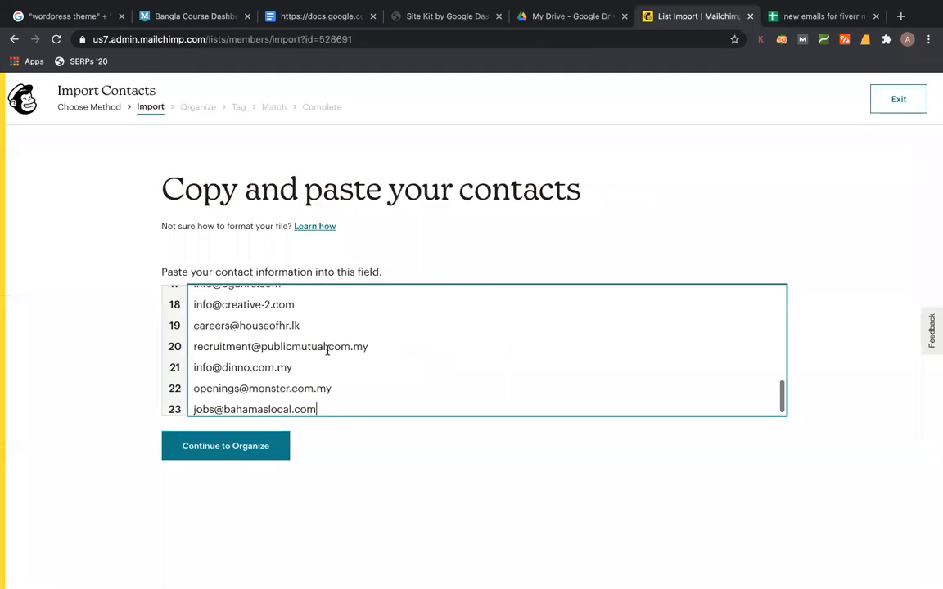
scroll(368, 368, "up", 5)
- Keep the contacts Subscribed and tag them with a new 'wordpress website' tag
left_click(226, 452)
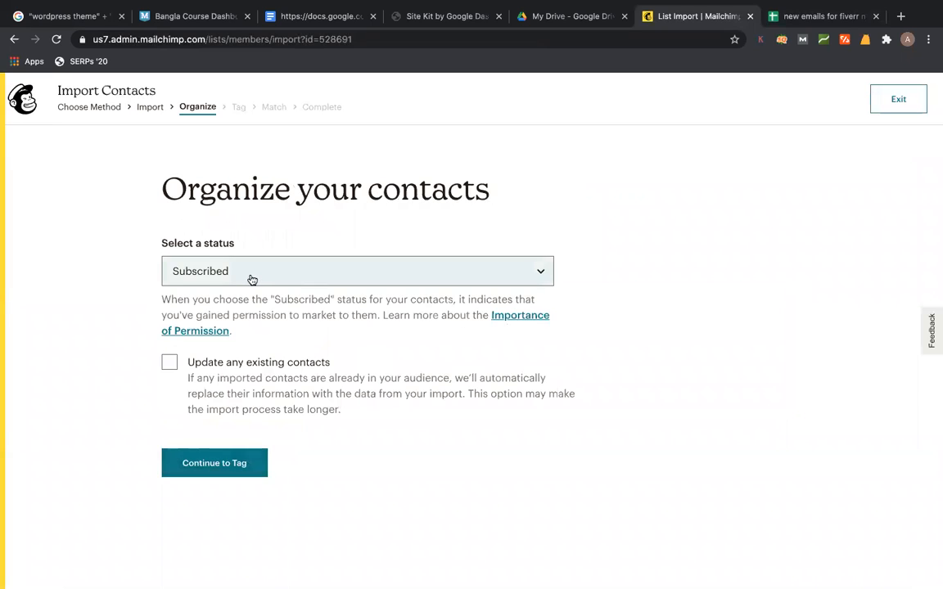
left_click(193, 463)
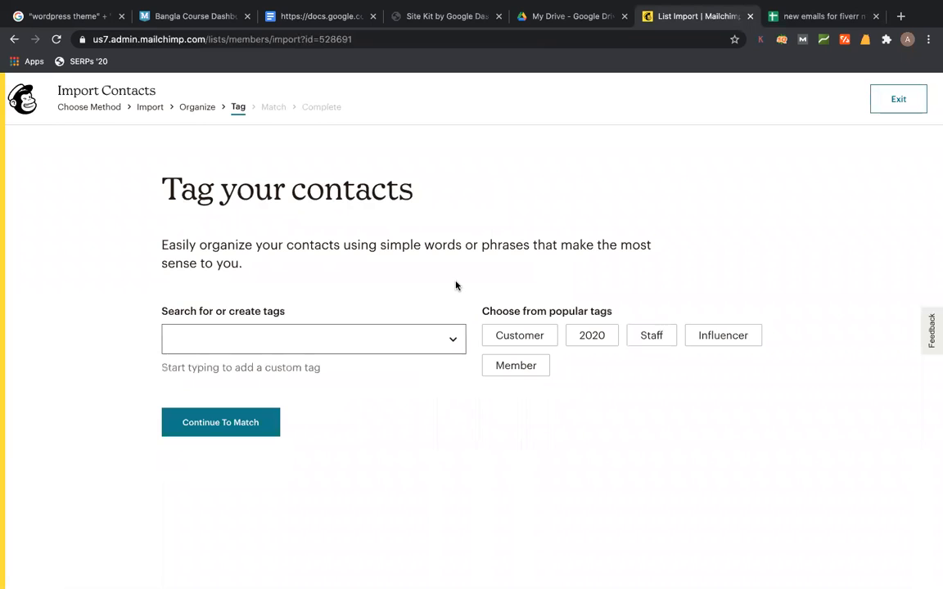
left_click(297, 336)
type("da")
key("BackSpace")
key("BackSpace")
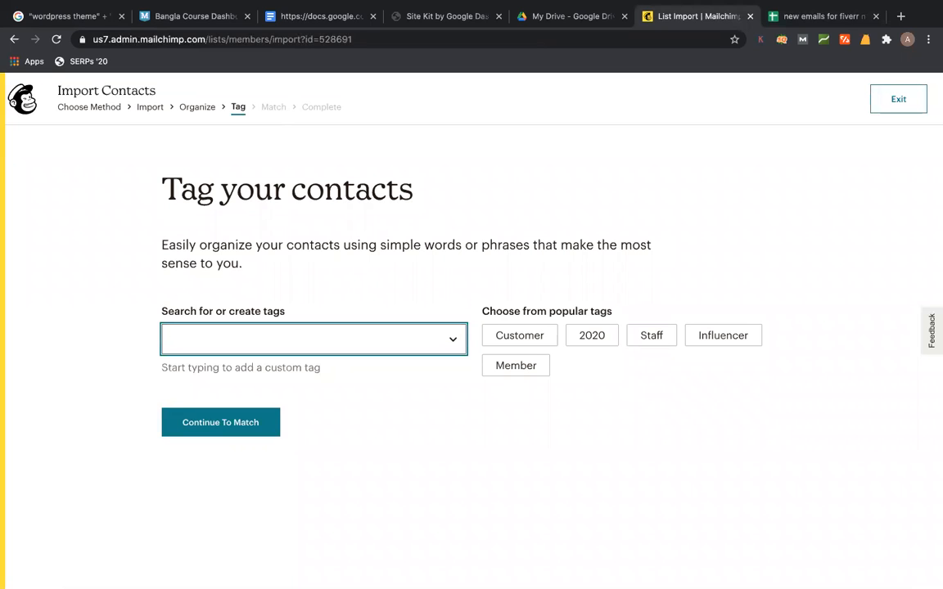
type("wordpress ")
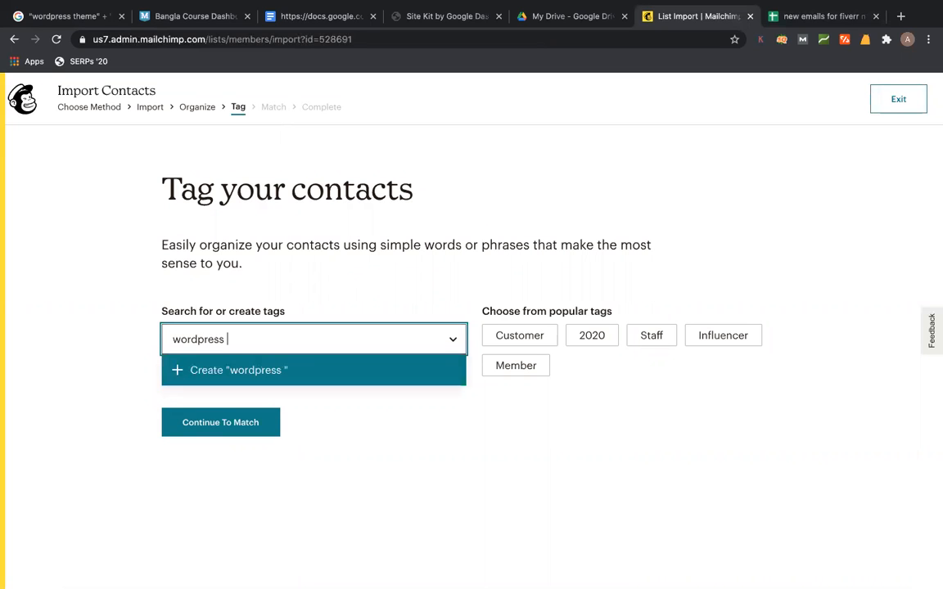
type("website")
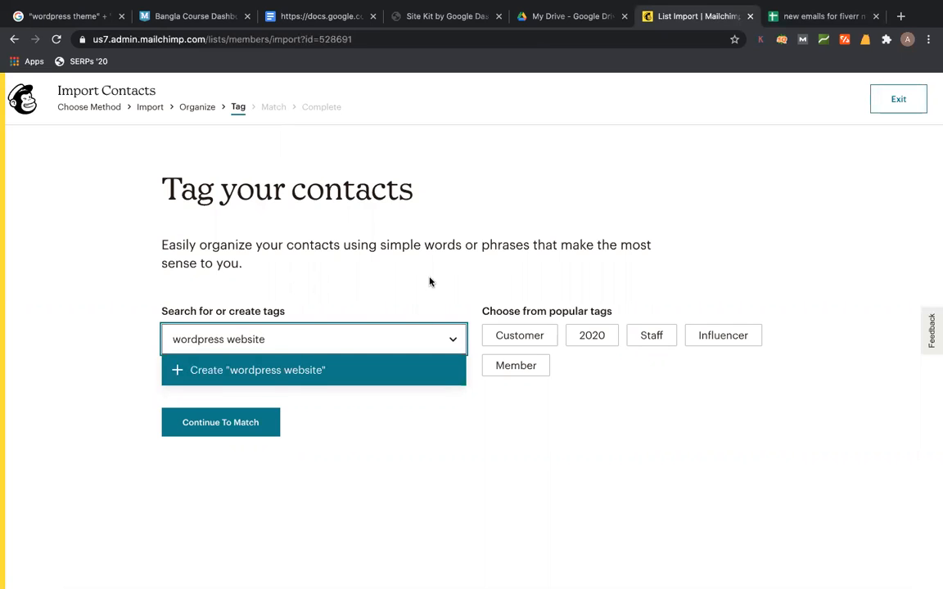
left_click(271, 365)
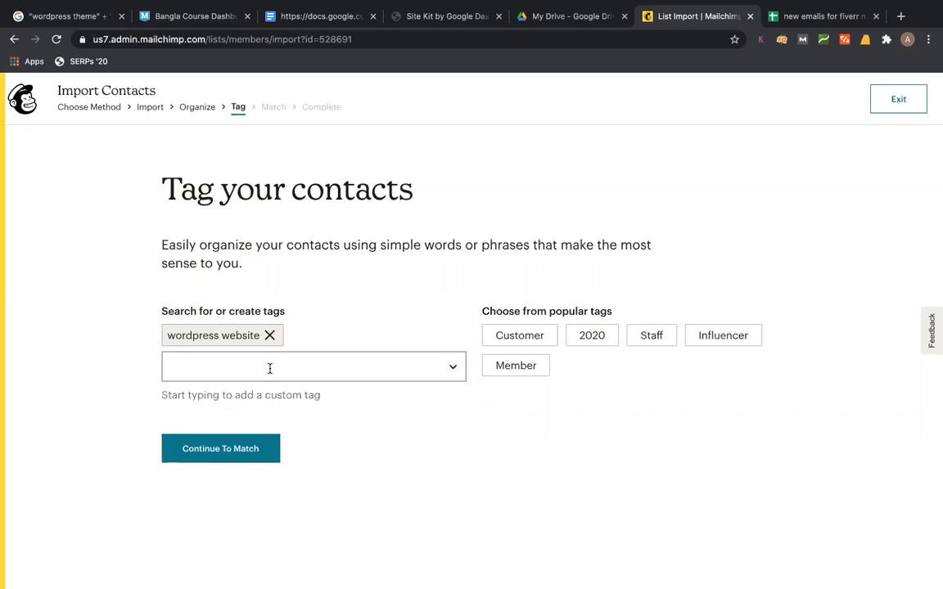
- Match columns, finalize and complete the import of 23 contacts, then go to Campaigns
left_click(226, 448)
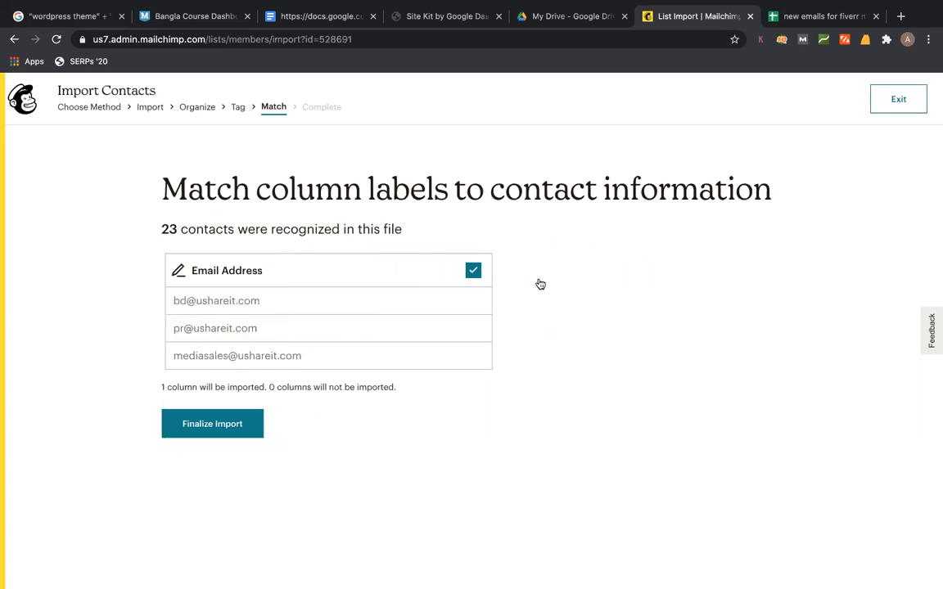
left_click(233, 424)
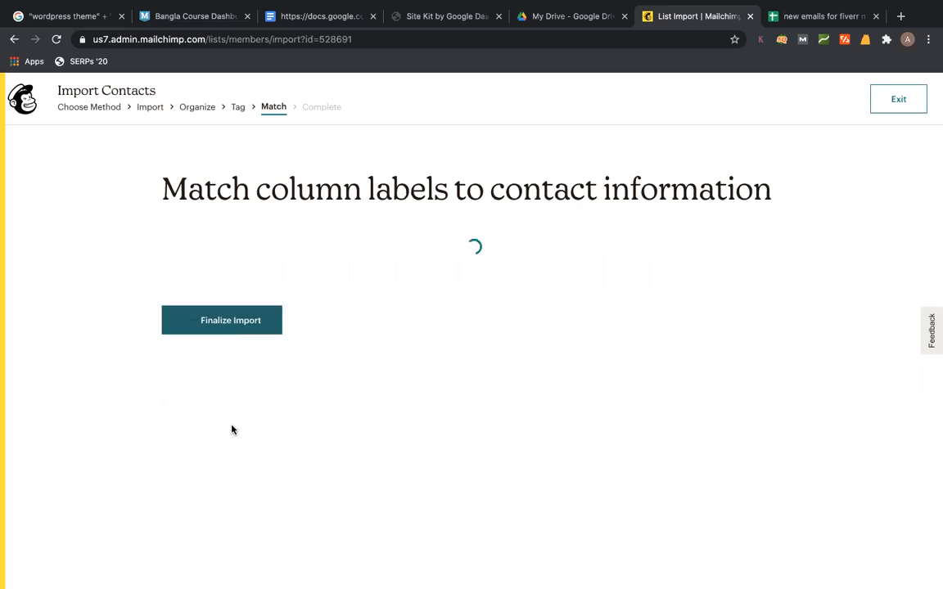
left_click(227, 480)
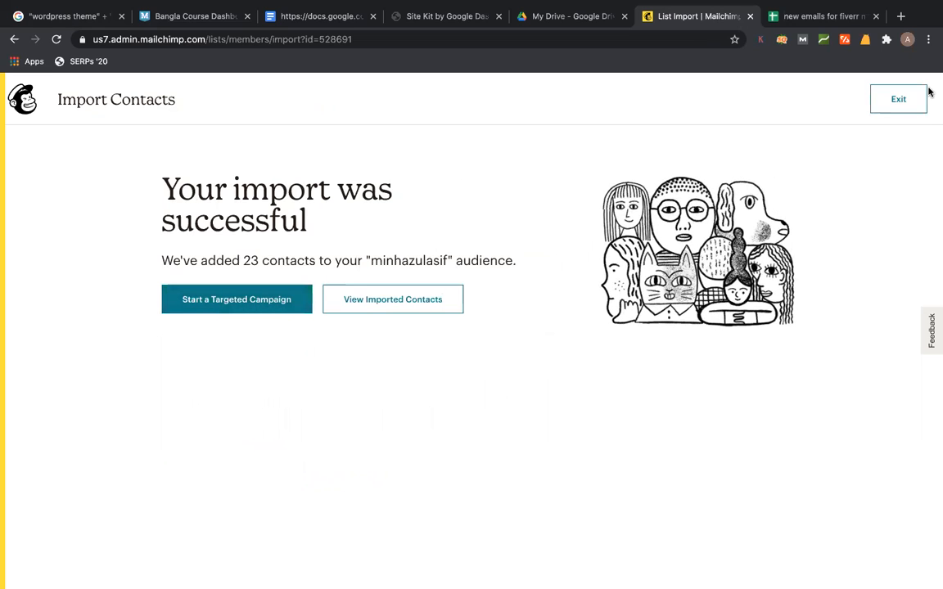
left_click(900, 99)
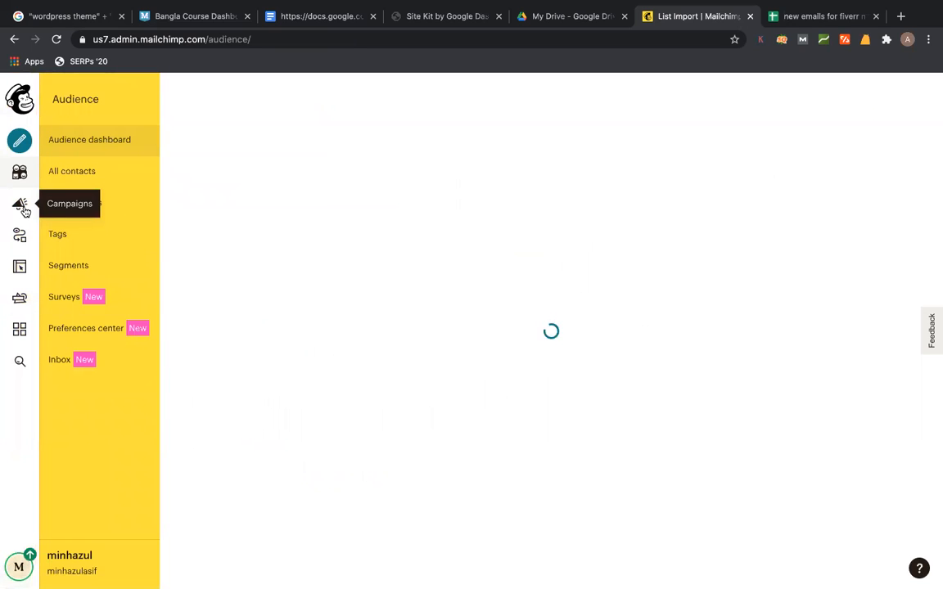
left_click(20, 205)
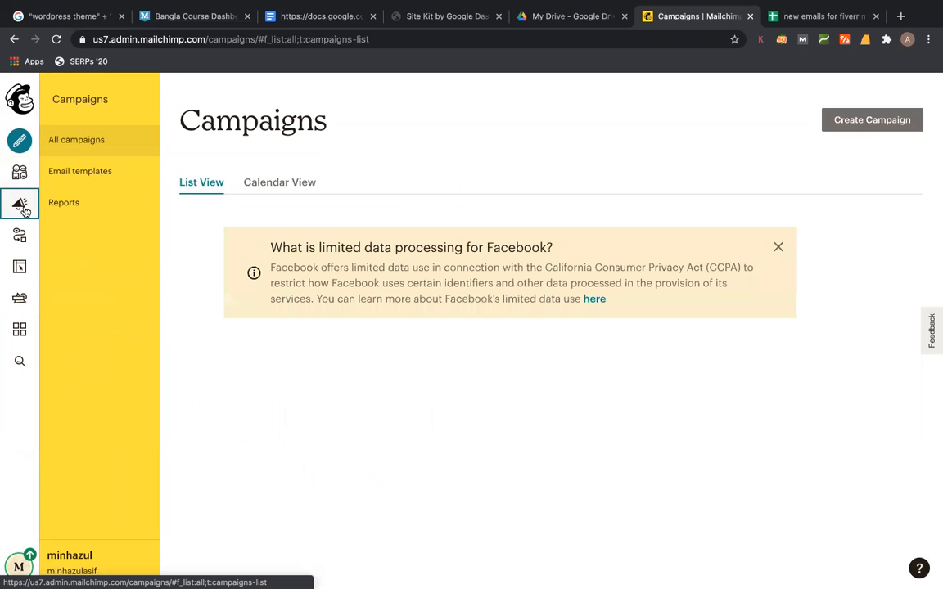
- Create a regular email campaign named 'get wordpress website for $50 (sale for next 2 days only)'
left_click(852, 120)
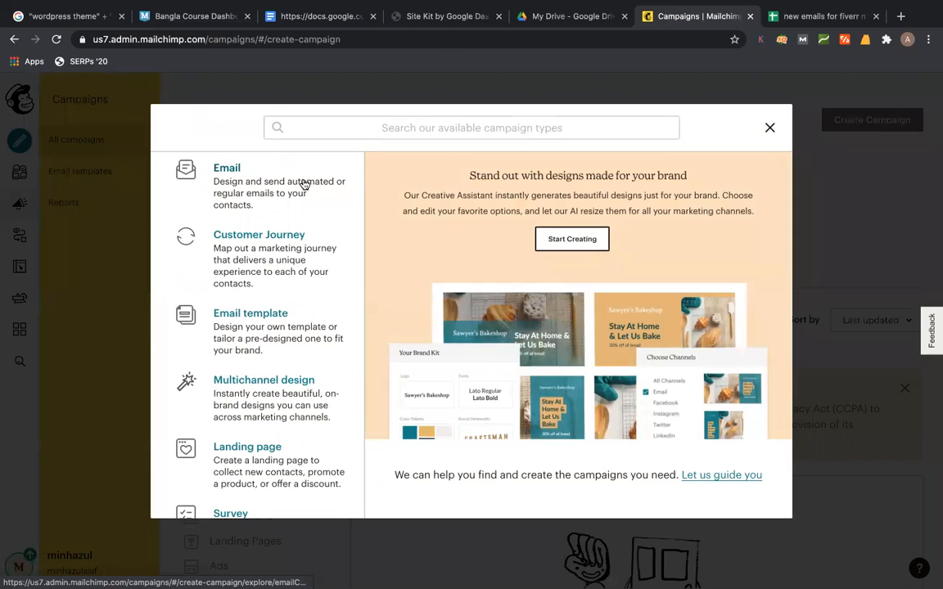
left_click(303, 185)
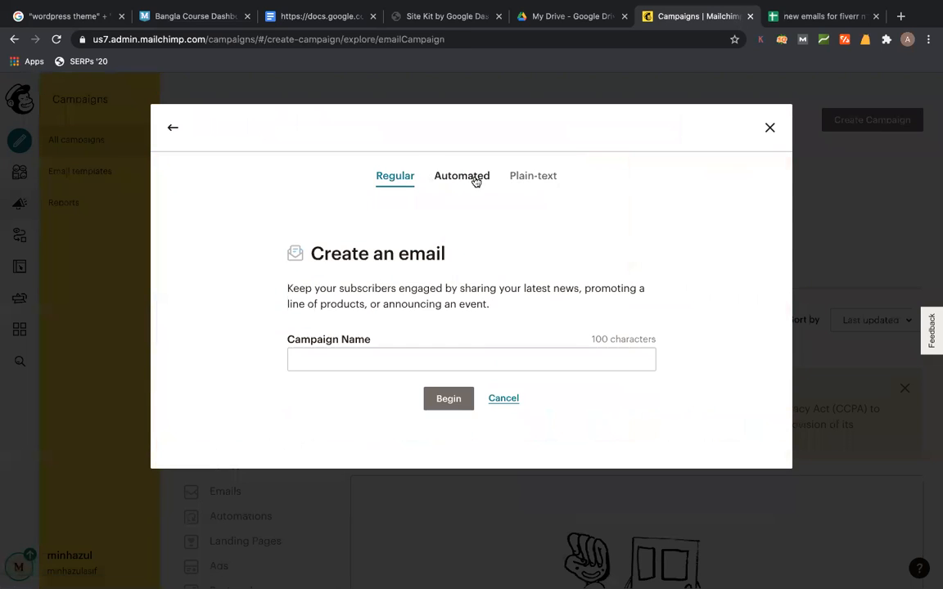
left_click(337, 357)
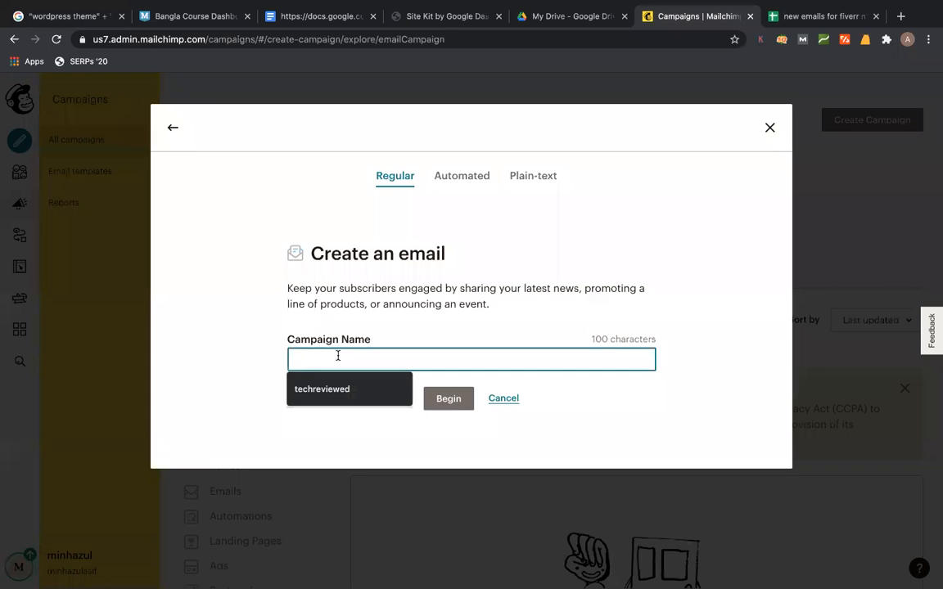
type("ge")
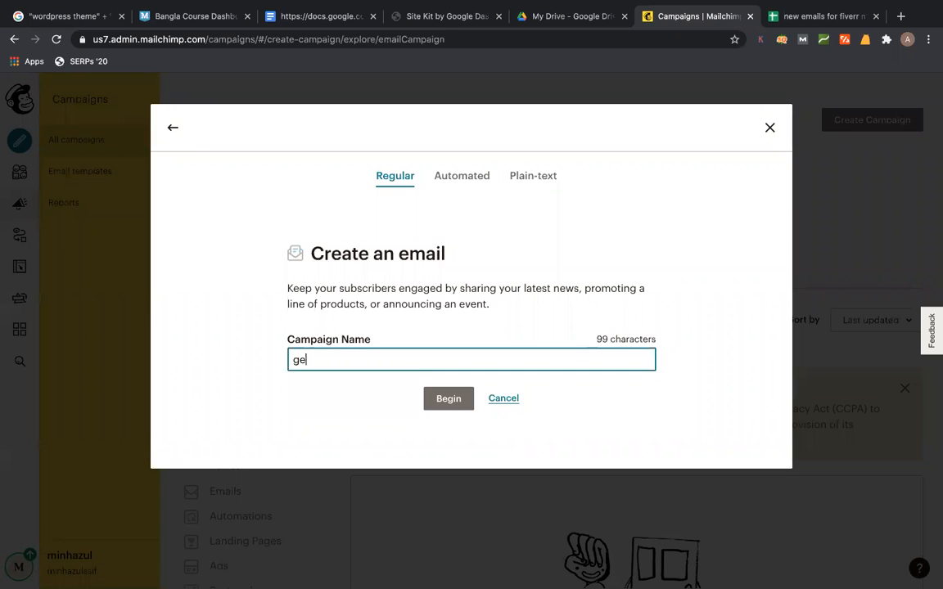
type("t wordpress")
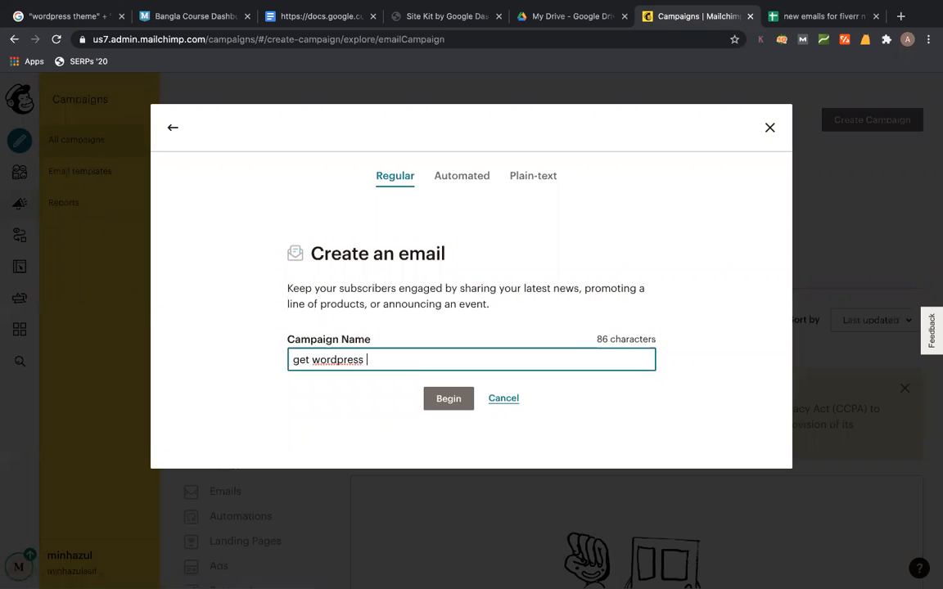
type(" website for $50")
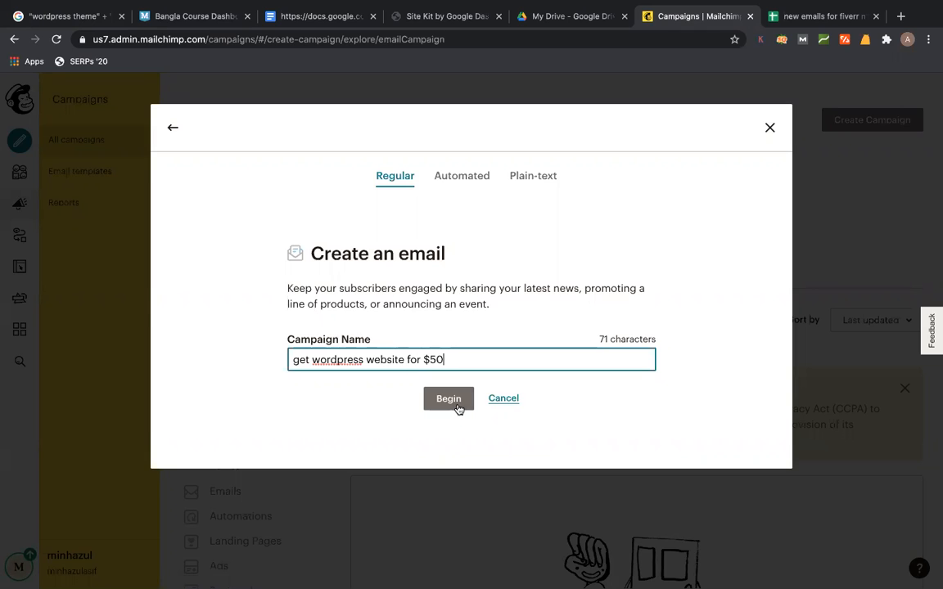
type(" (sale for next 2 days on")
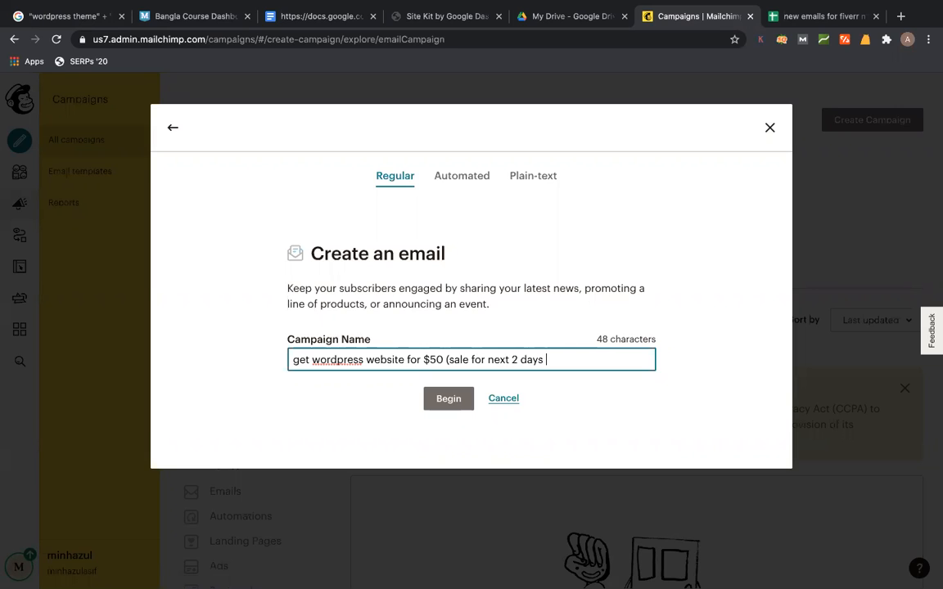
type("ly(")
left_click(439, 398)
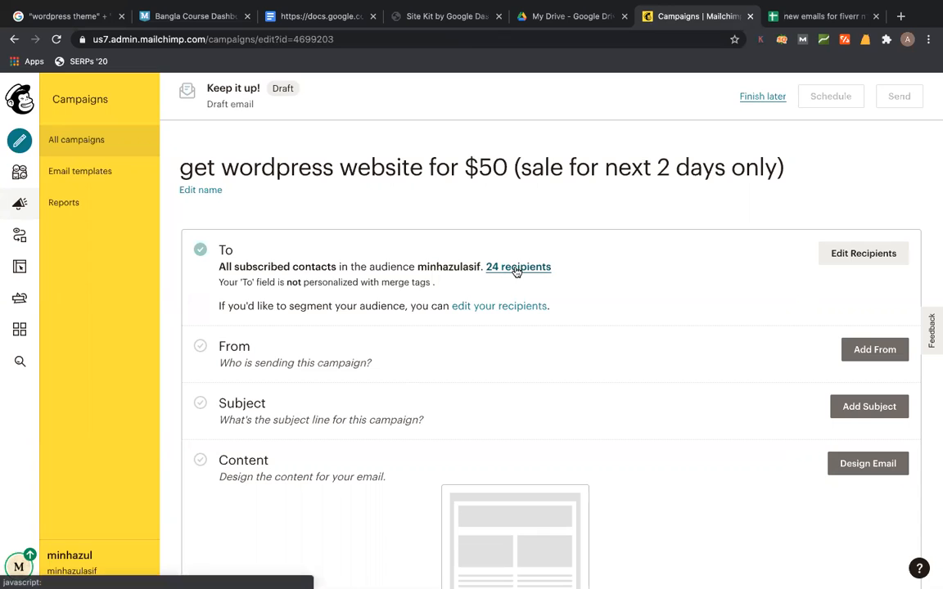
- Save the sender name and address, and begin the subject 'get full wordpress website in $50'
left_click(849, 350)
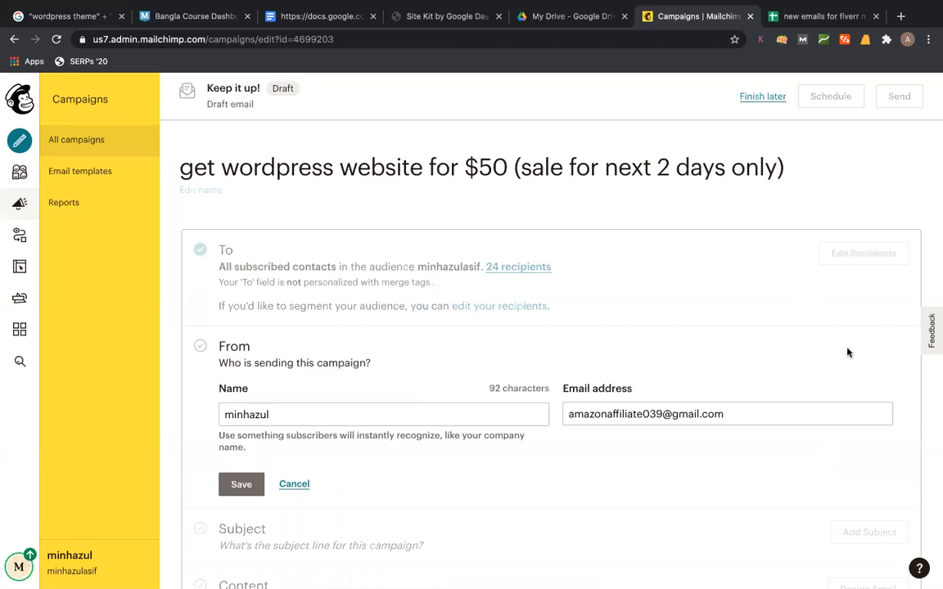
left_click(239, 484)
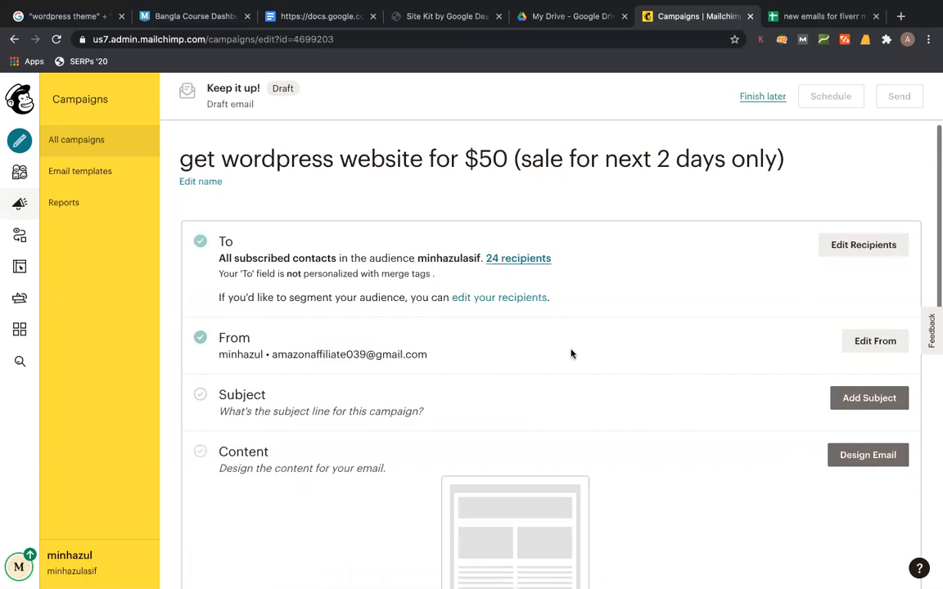
left_click(866, 326)
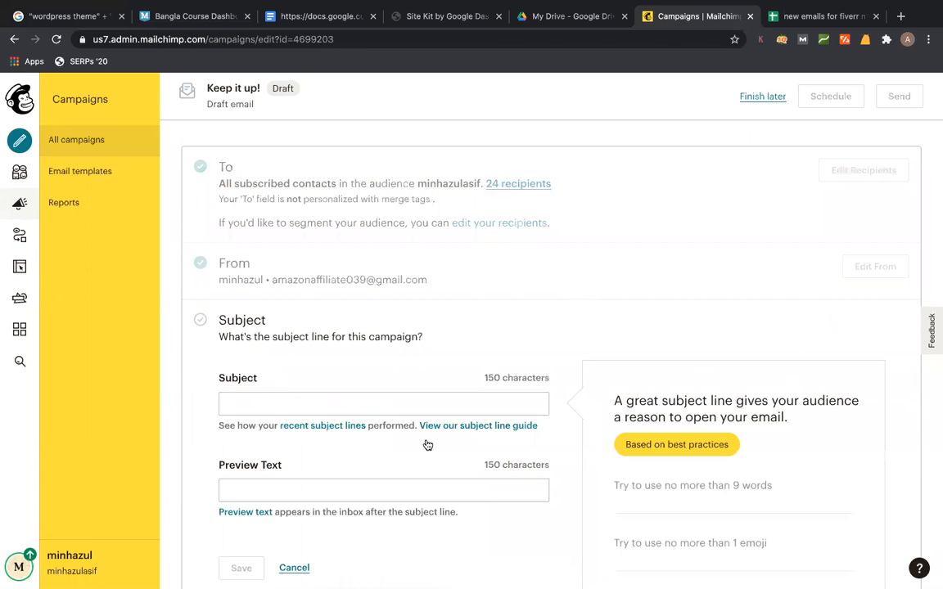
type("get ")
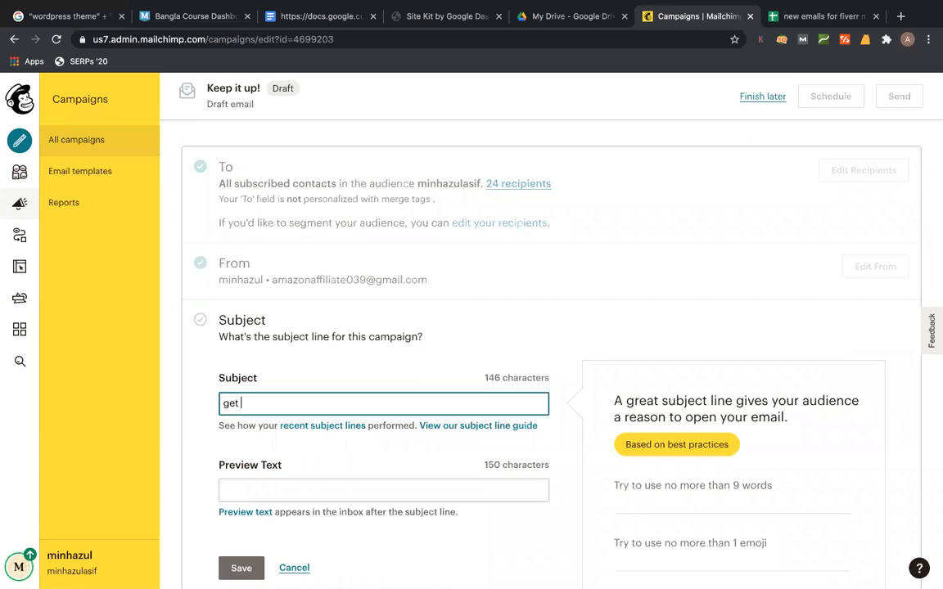
type("full wordpress website ")
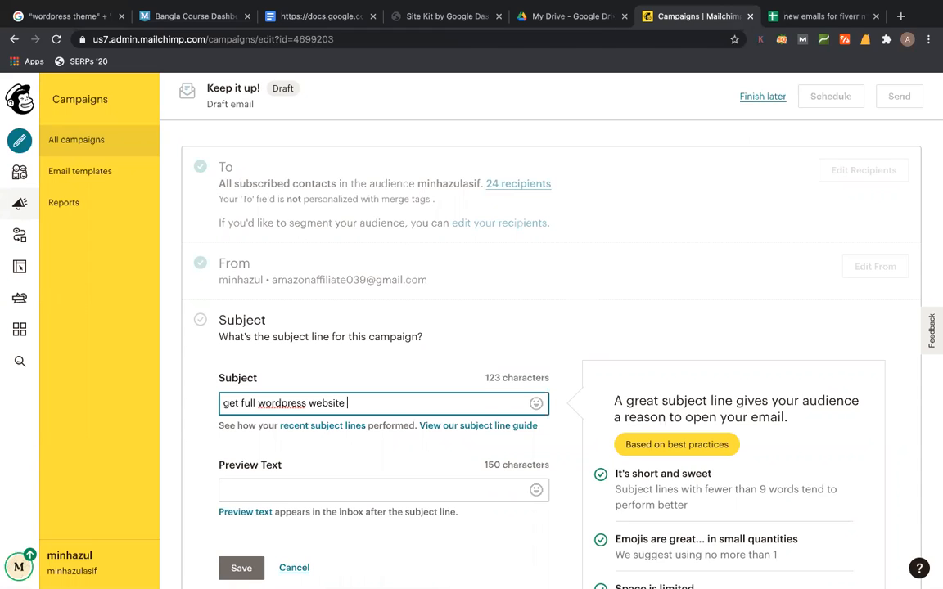
type("in $50")
- Append '(for next 3 days)' to the subject and open Audience in a new tab
left_click_drag(382, 403, 162, 382)
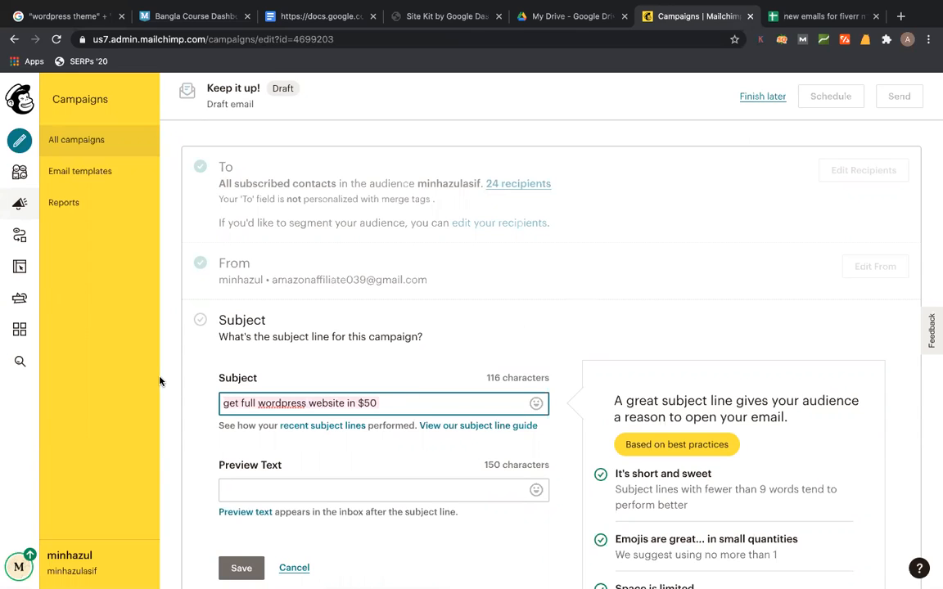
left_click(417, 400)
type("(for next")
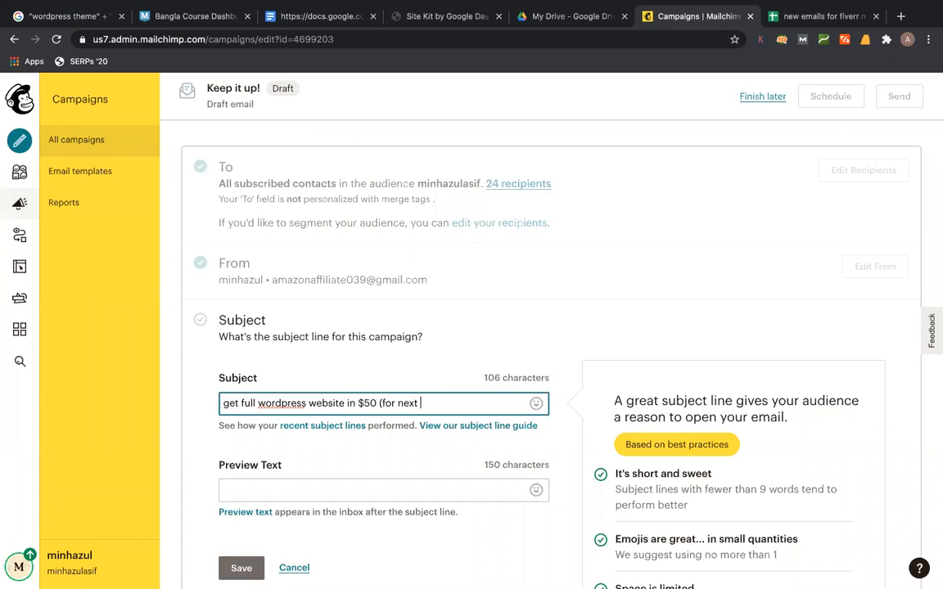
type(" 3 days)")
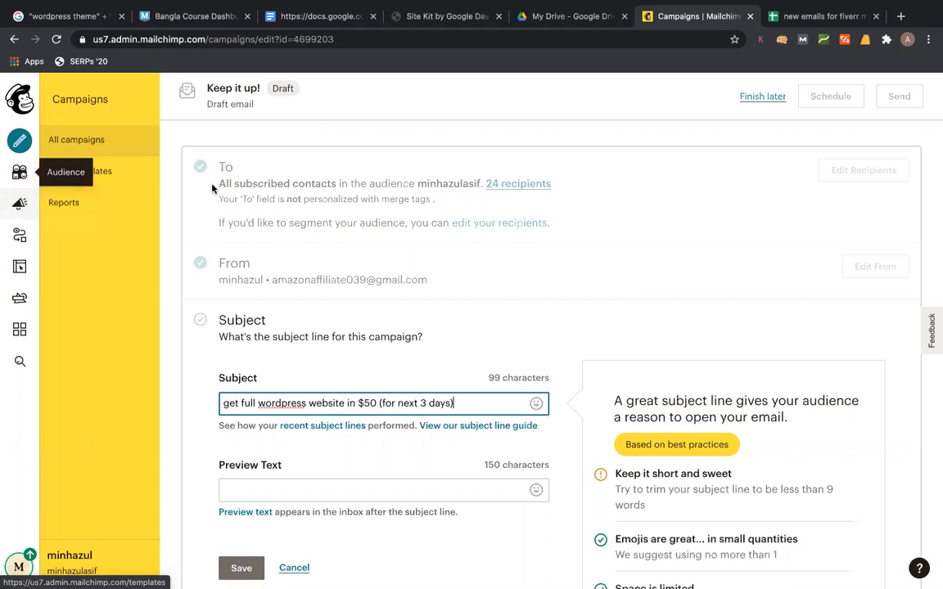
right_click(14, 178)
key("Escape")
- In the Audience tab, open All contacts and choose Add contacts > Add a subscriber
left_click(741, 15)
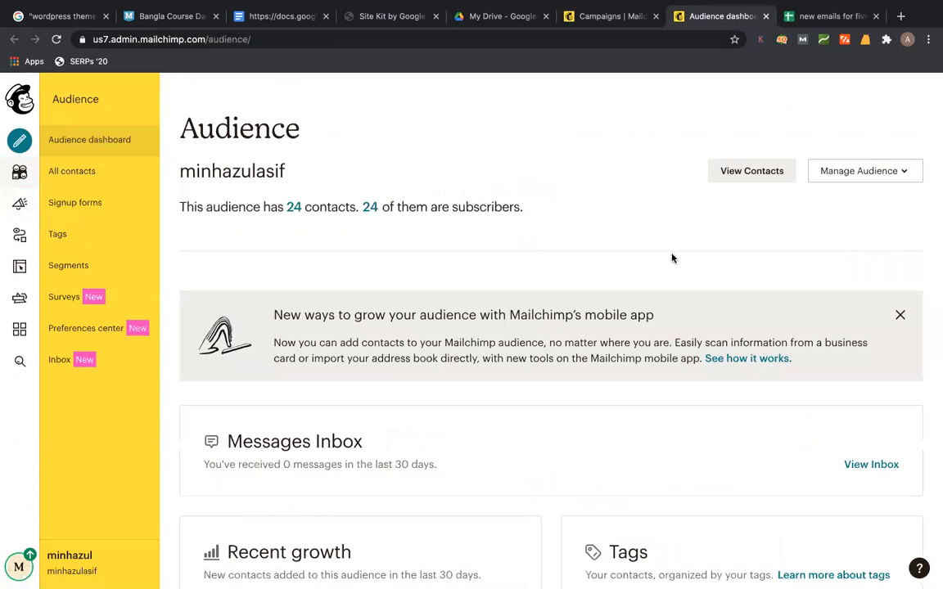
scroll(671, 257, "down", 7)
scroll(671, 257, "up", 3)
scroll(639, 259, "up", 4)
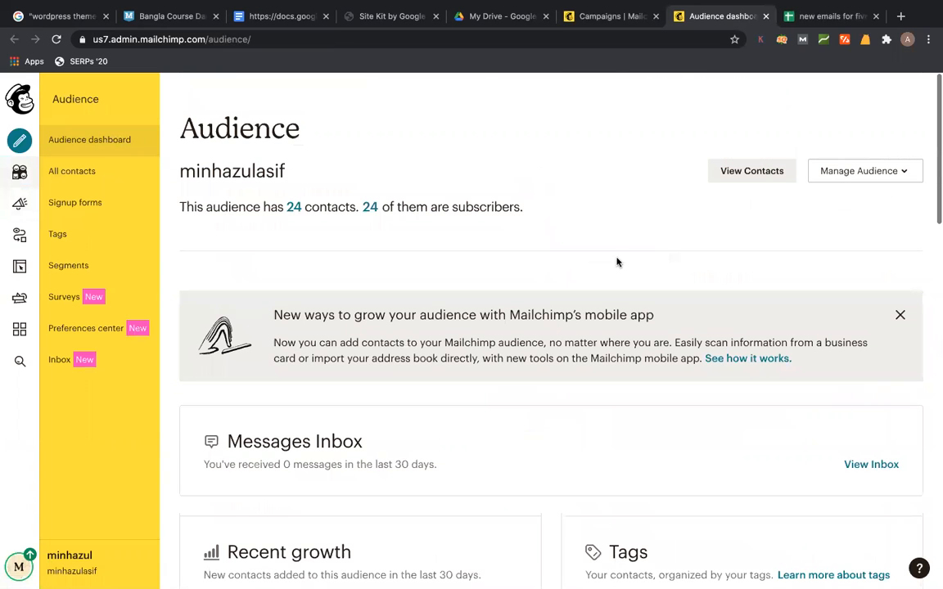
left_click(293, 208)
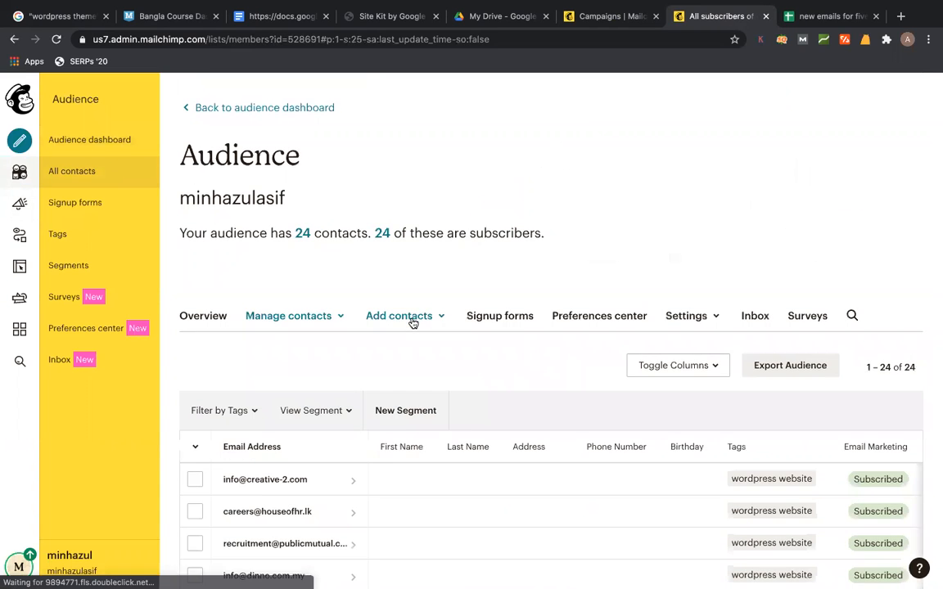
scroll(413, 320, "down", 1)
left_click(414, 296)
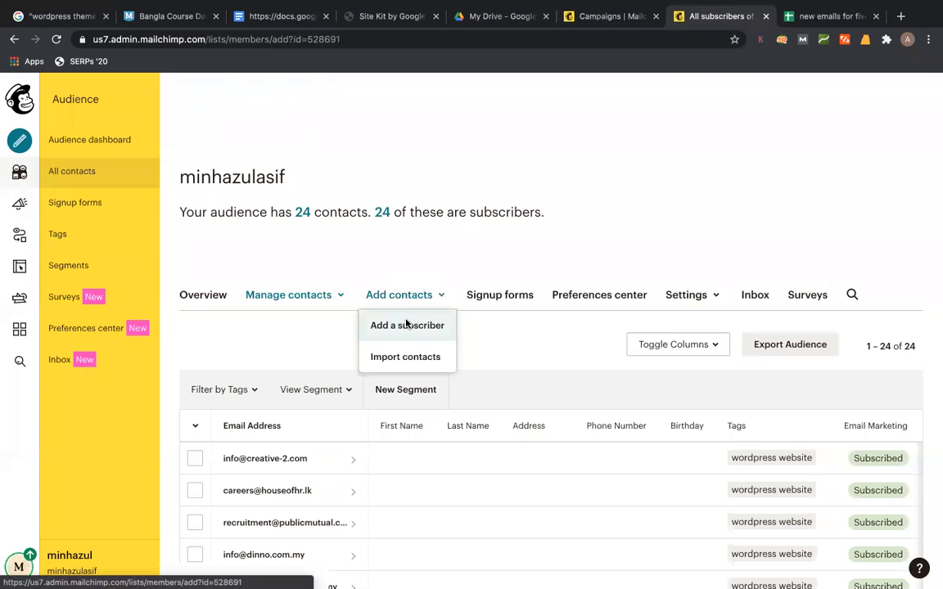
left_click(407, 325)
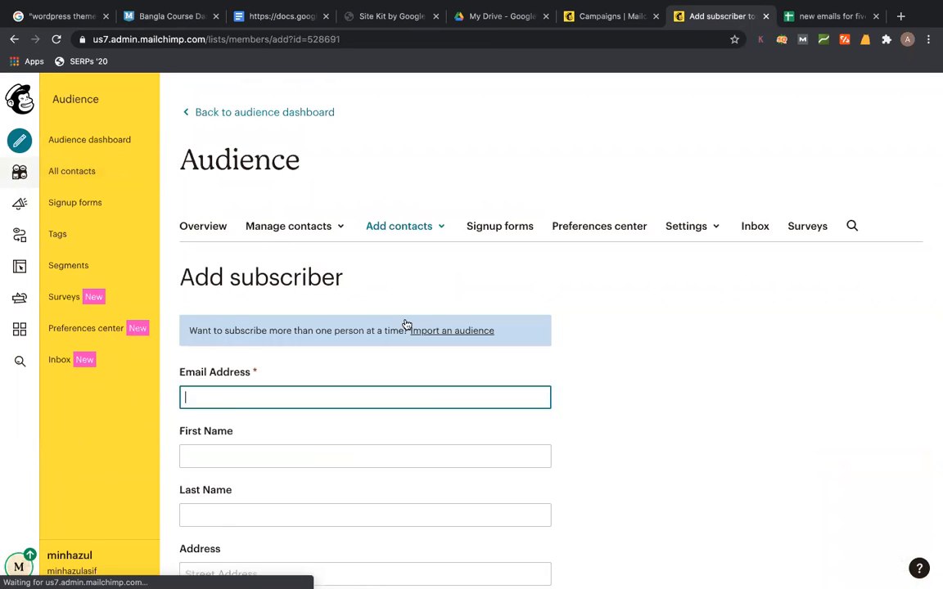
- Enter the subscriber's e-mail, first name and last name, and submit with Subscribe
scroll(398, 409, "down", 4)
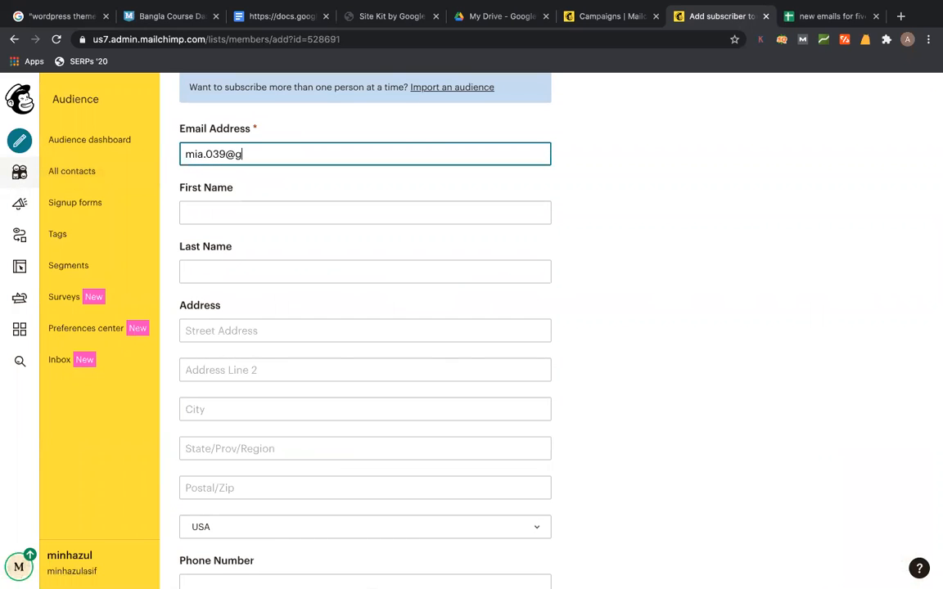
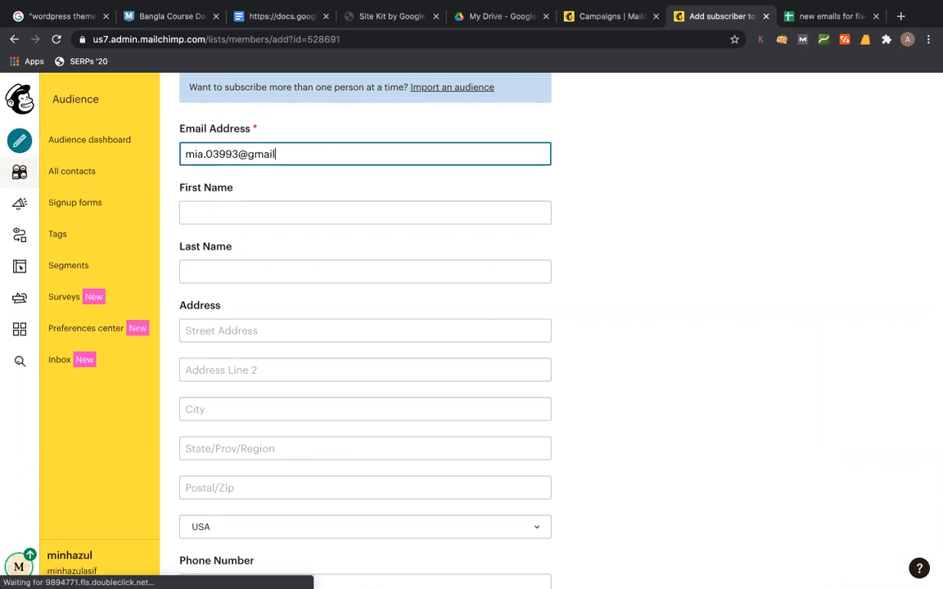
left_click(532, 214)
type("minhaz")
left_click(679, 300)
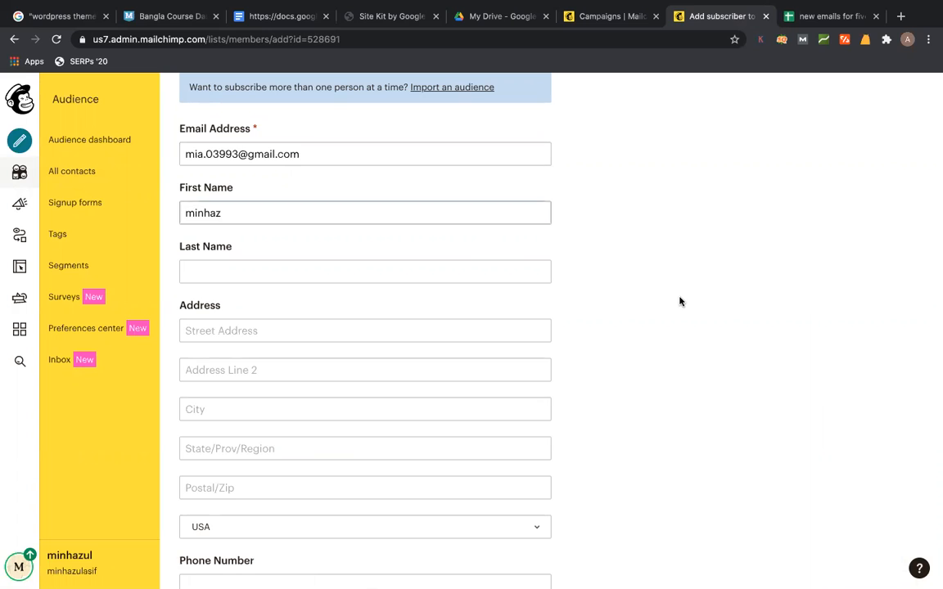
scroll(680, 300, "down", 1)
left_click(539, 257)
type("asif")
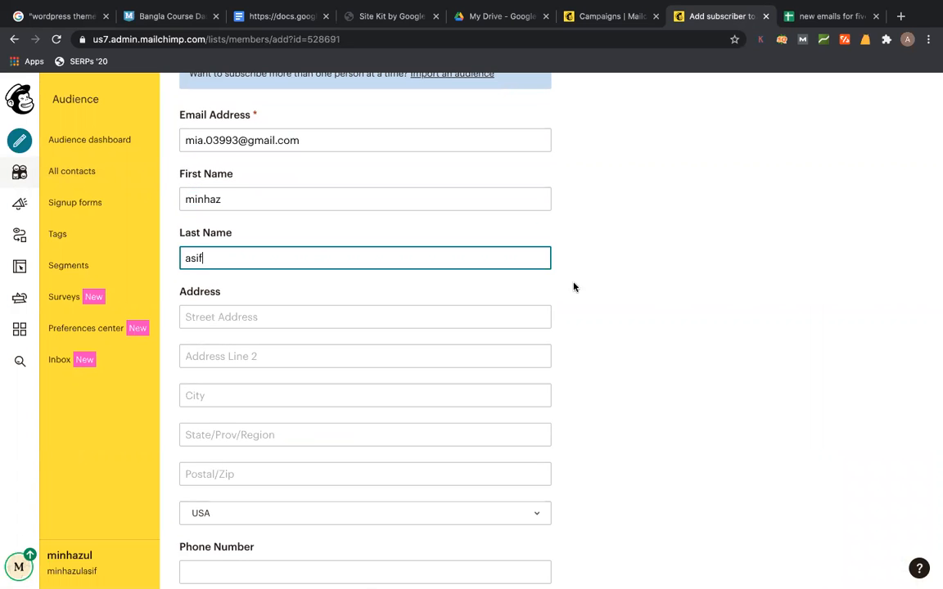
scroll(690, 355, "down", 2)
left_click(402, 495)
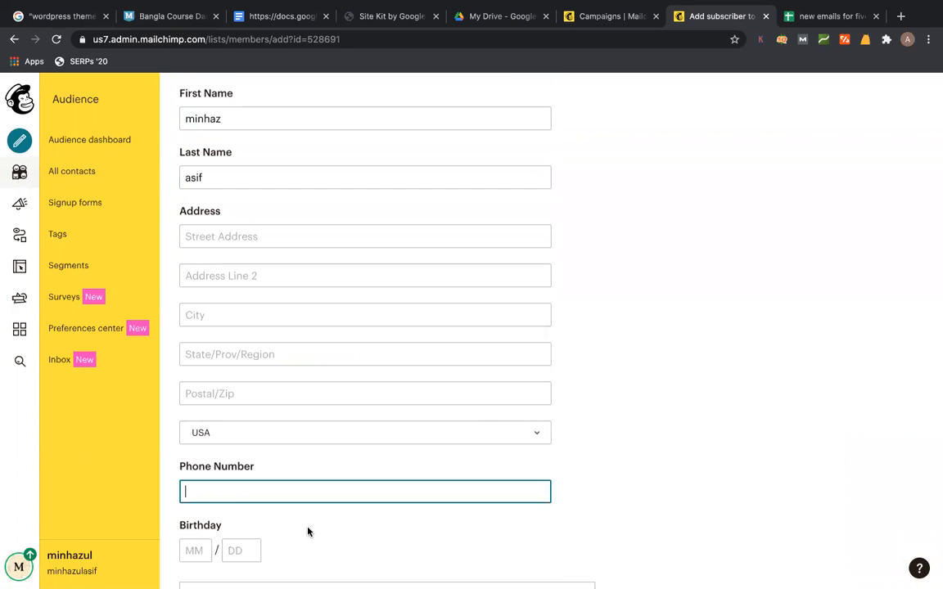
scroll(308, 533, "down", 5)
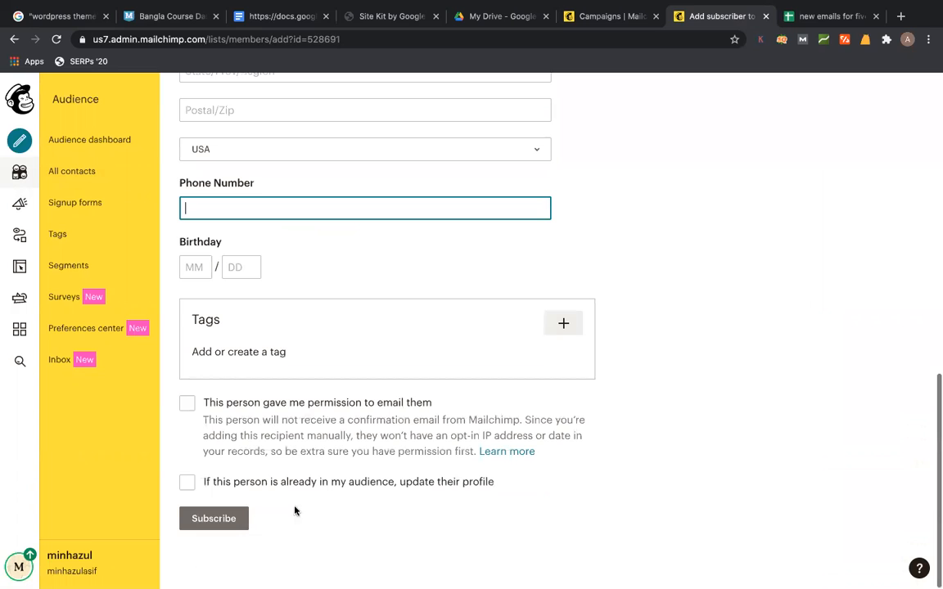
left_click(199, 521)
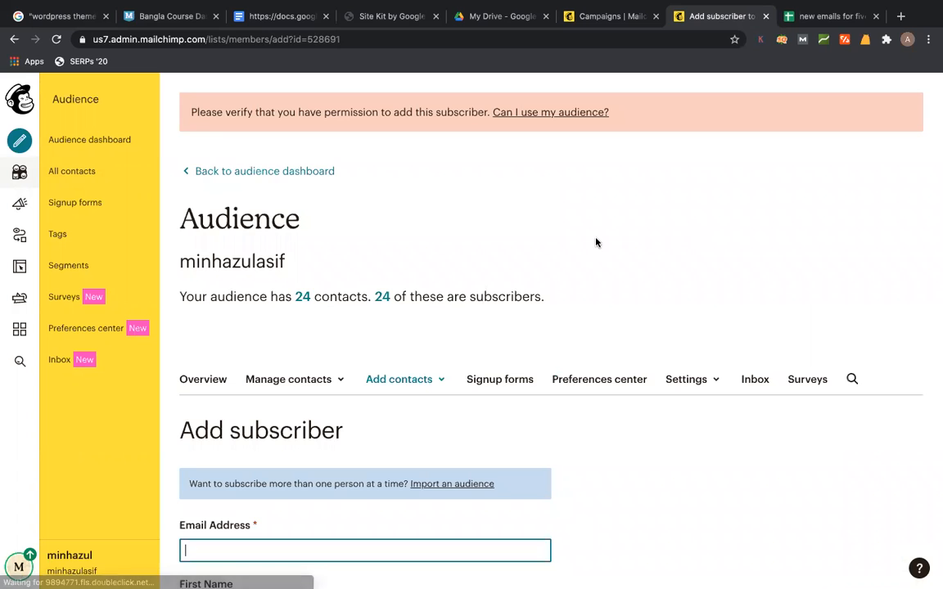
scroll(596, 243, "down", 4)
scroll(596, 242, "up", 3)
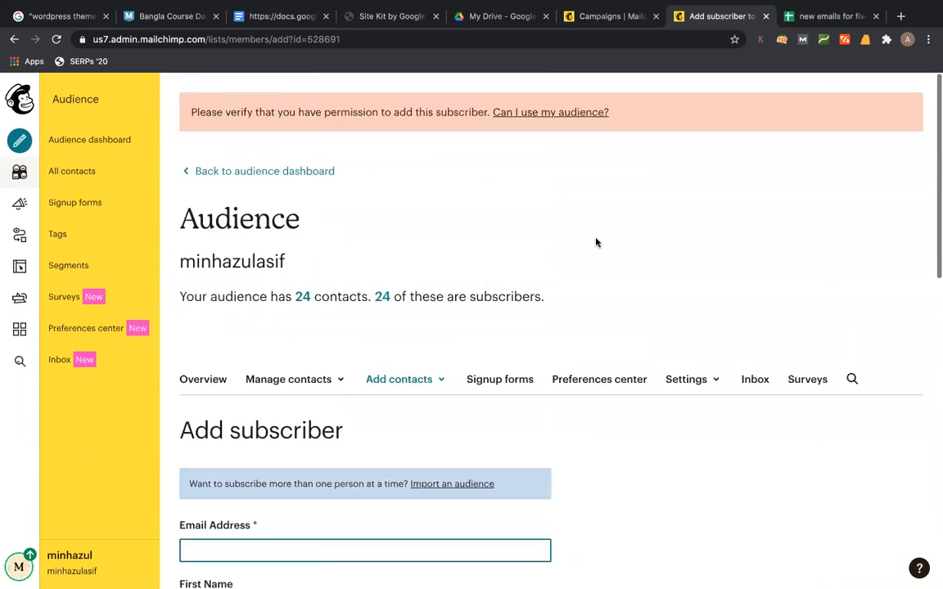
left_click(318, 347)
scroll(327, 343, "down", 1)
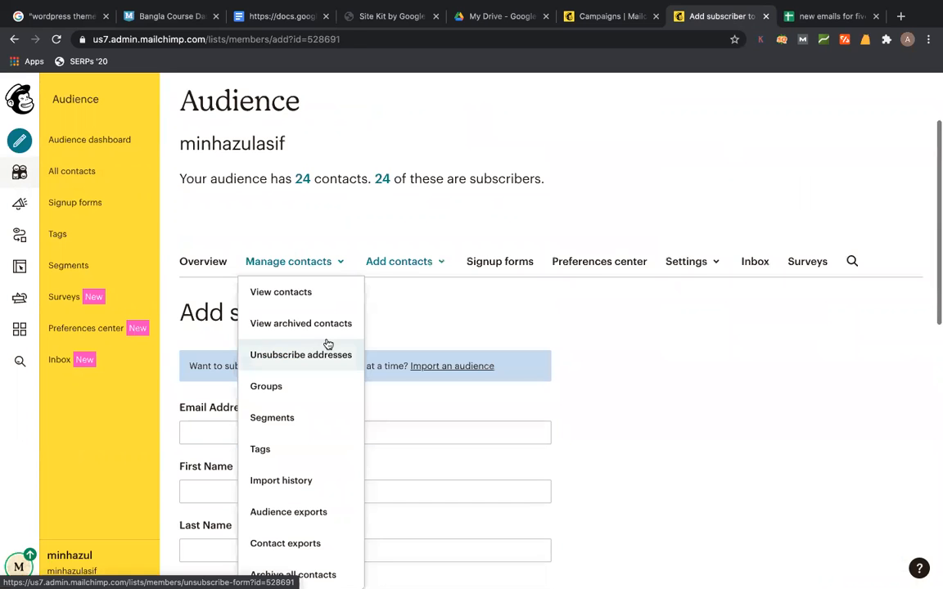
left_click(270, 292)
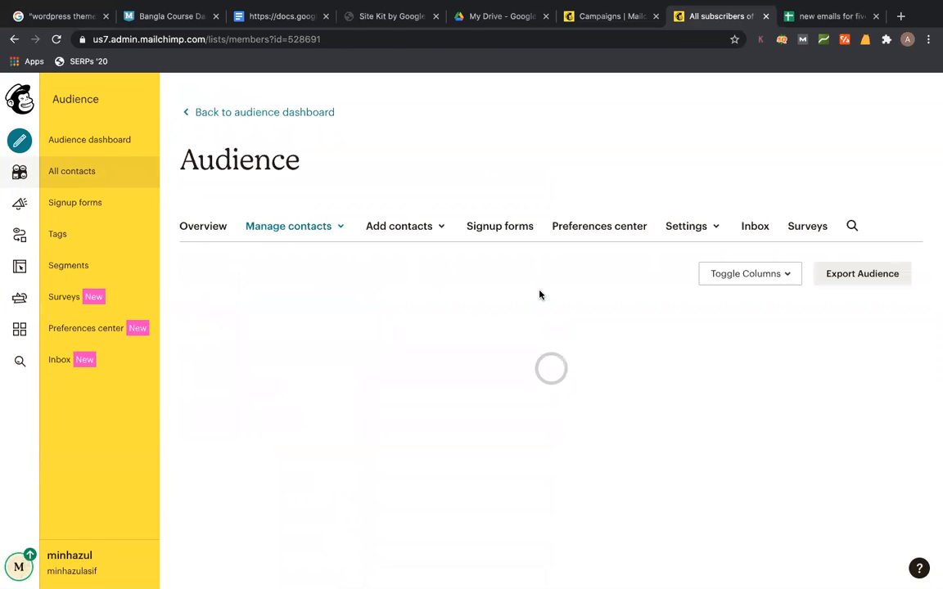
scroll(480, 385, "down", 6)
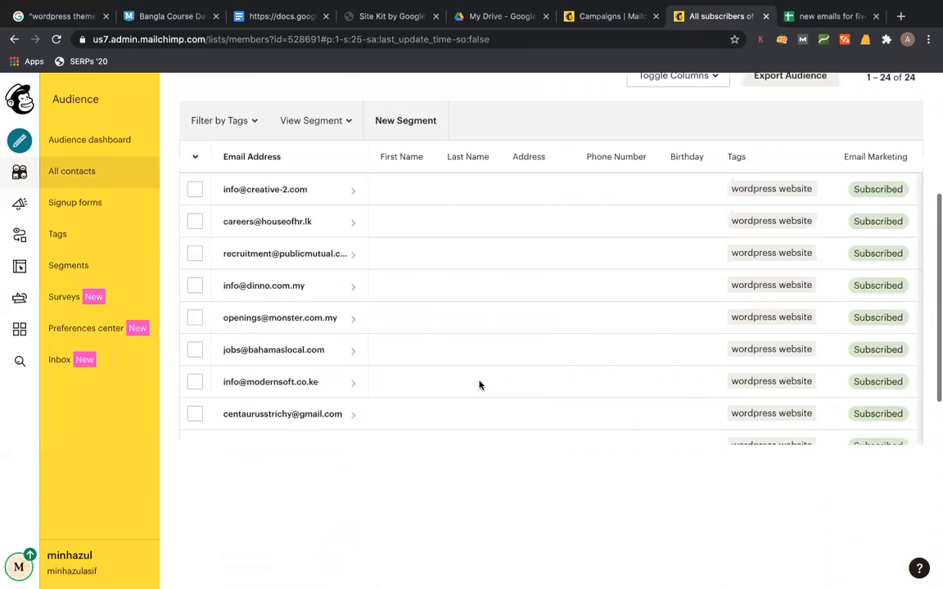
scroll(479, 385, "up", 5)
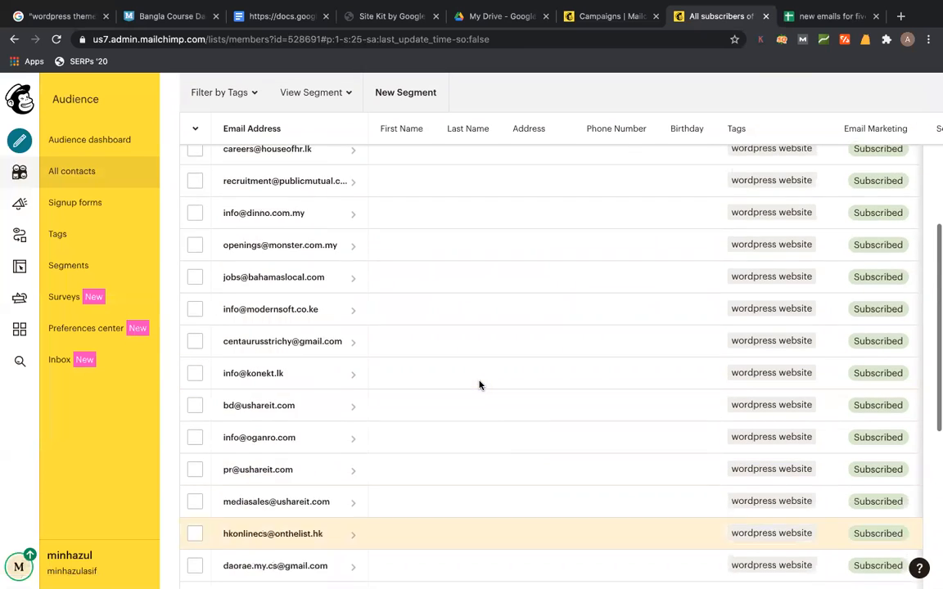
scroll(470, 394, "up", 2)
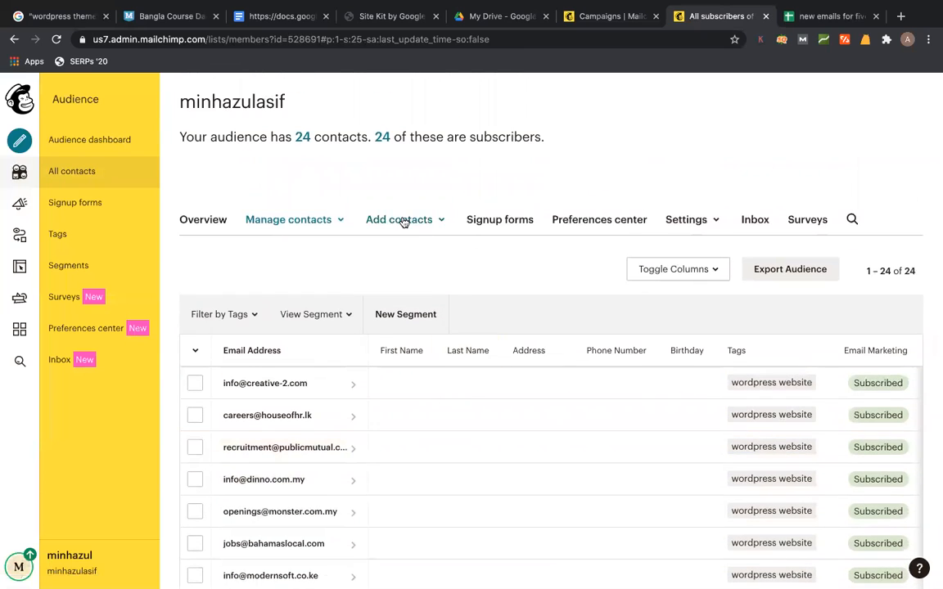
left_click(405, 218)
left_click(407, 250)
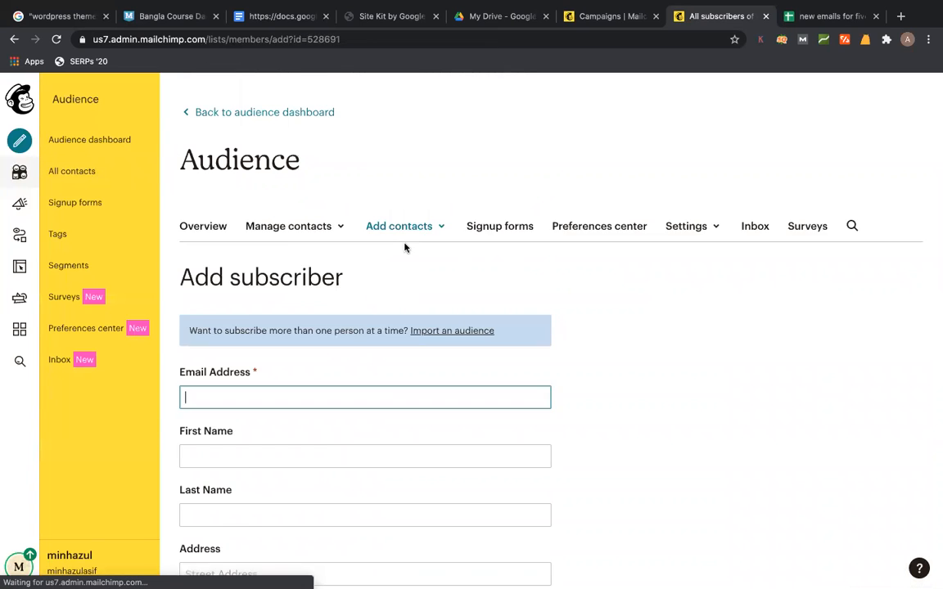
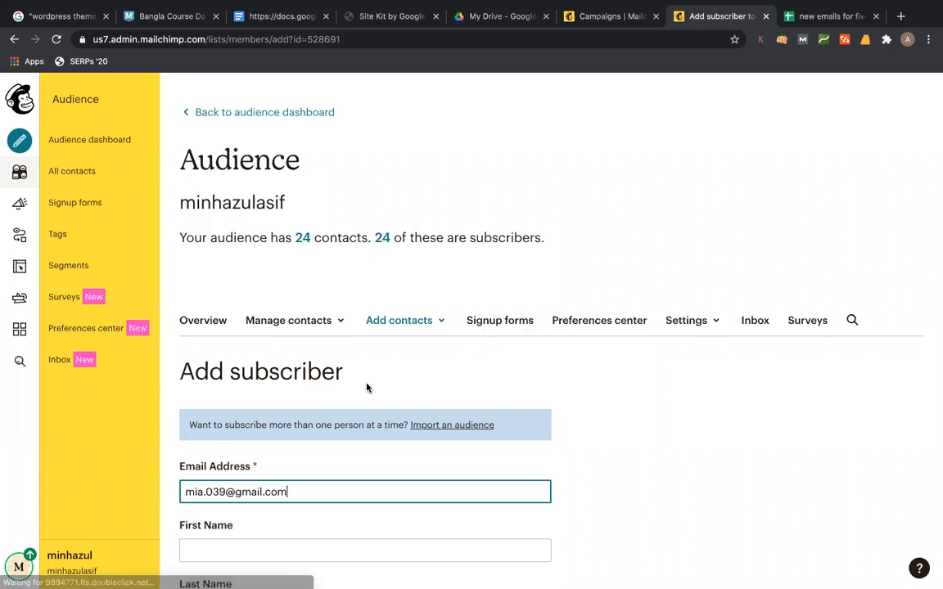
- Re-enter the new subscriber's e-mail address, first name and last name
scroll(366, 384, "down", 3)
left_click(302, 358)
type("minhaz")
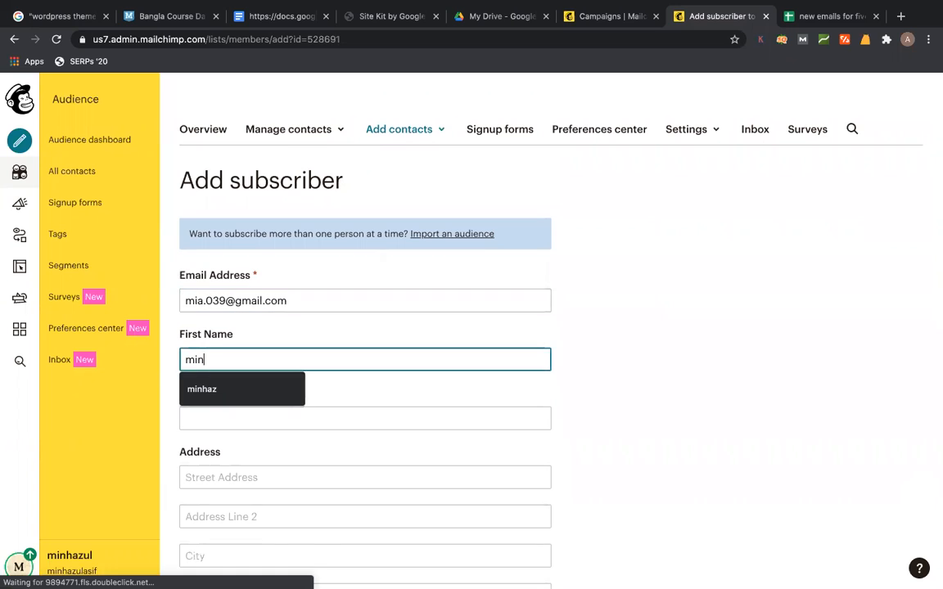
left_click(410, 418)
type("asif")
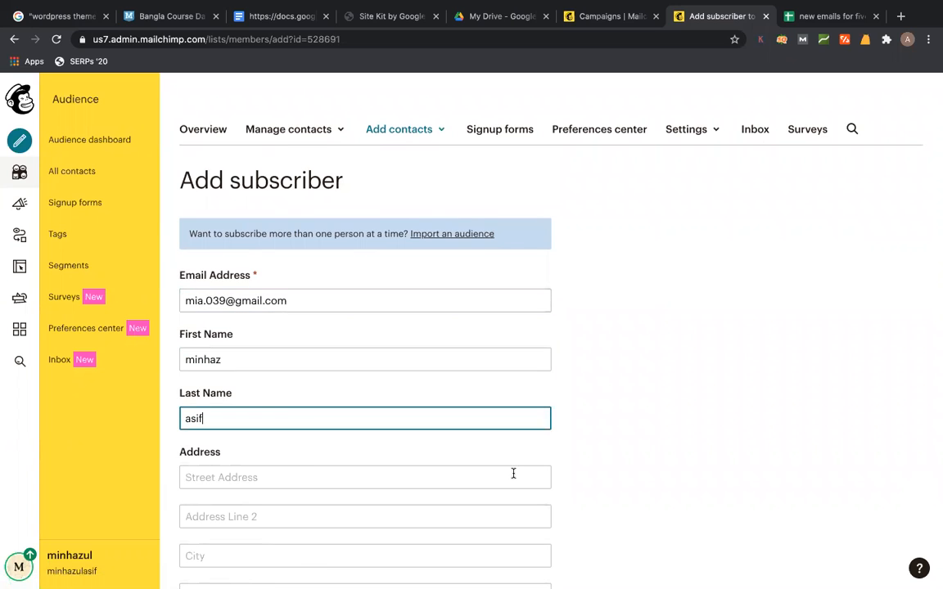
- Tag the subscriber 'wordpress website', confirm both permission checkboxes, and subscribe them
scroll(497, 449, "down", 7)
scroll(496, 451, "down", 1)
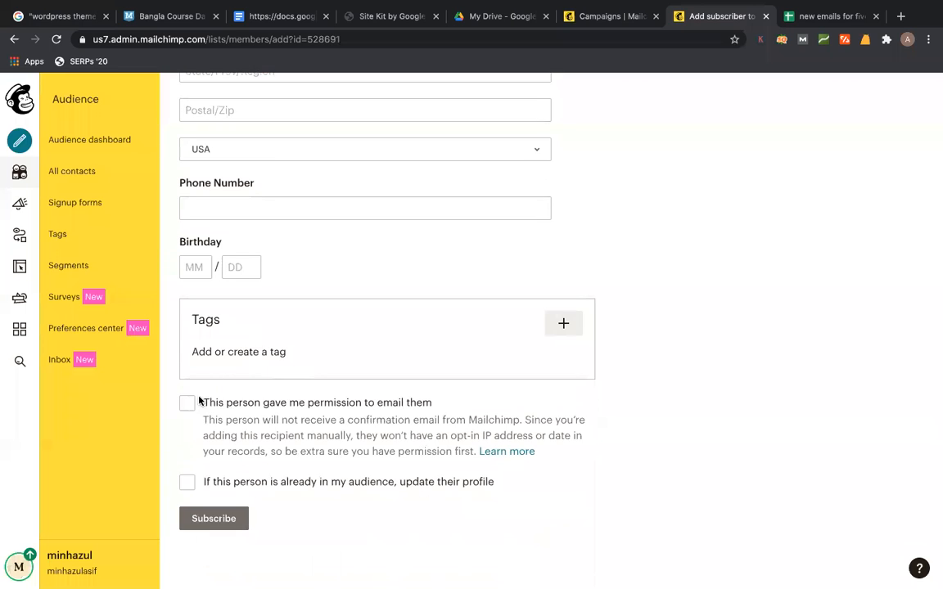
left_click(565, 324)
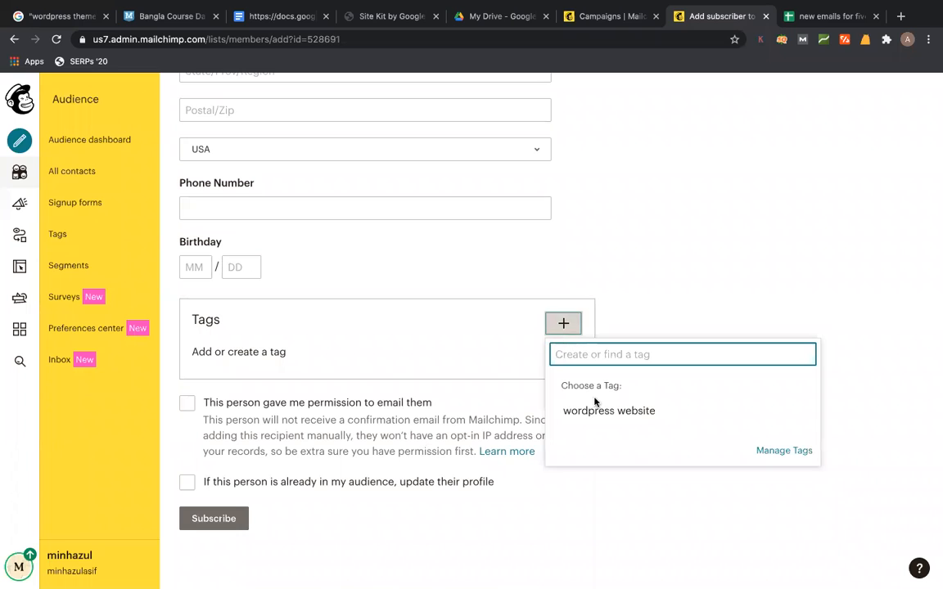
left_click(586, 412)
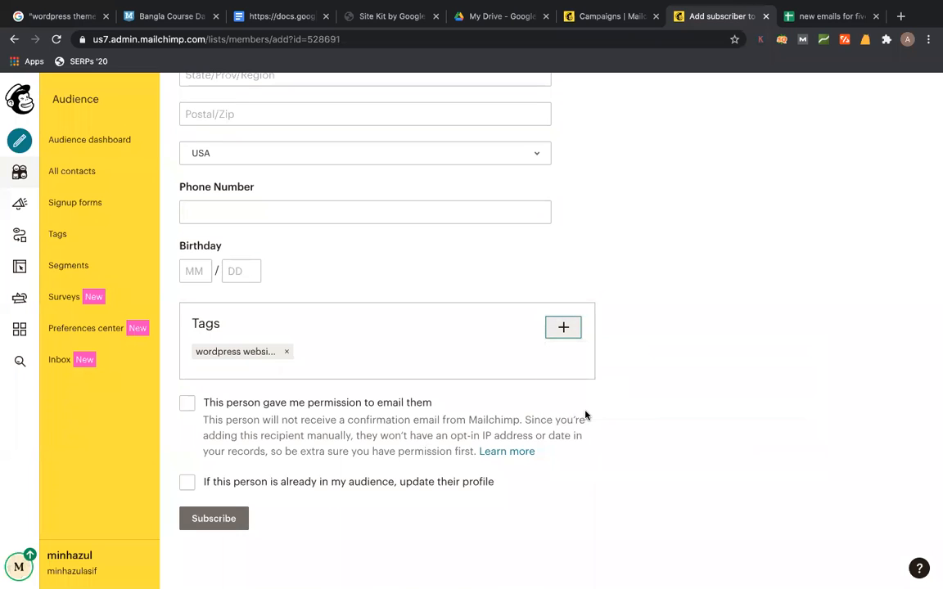
left_click(188, 403)
left_click(188, 482)
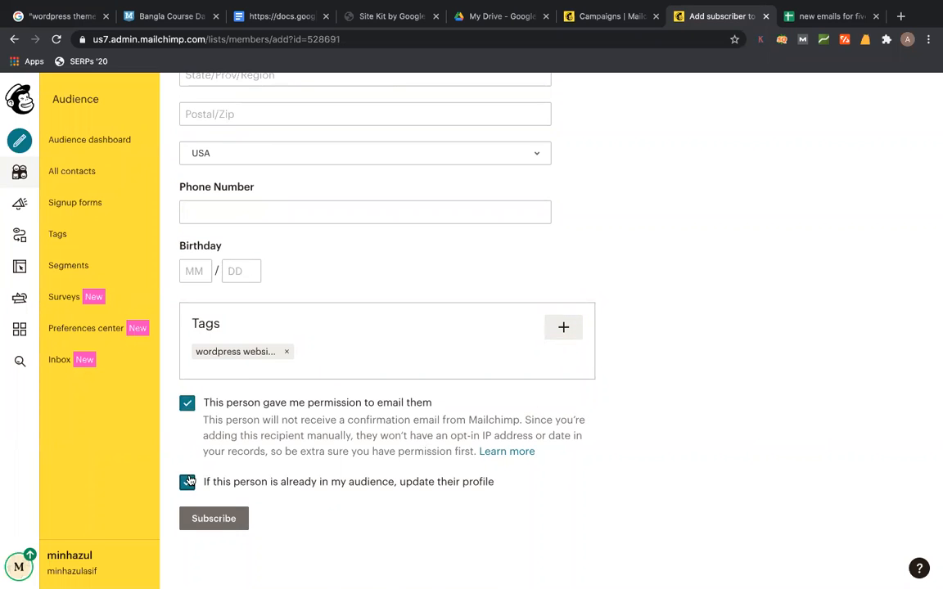
left_click(214, 520)
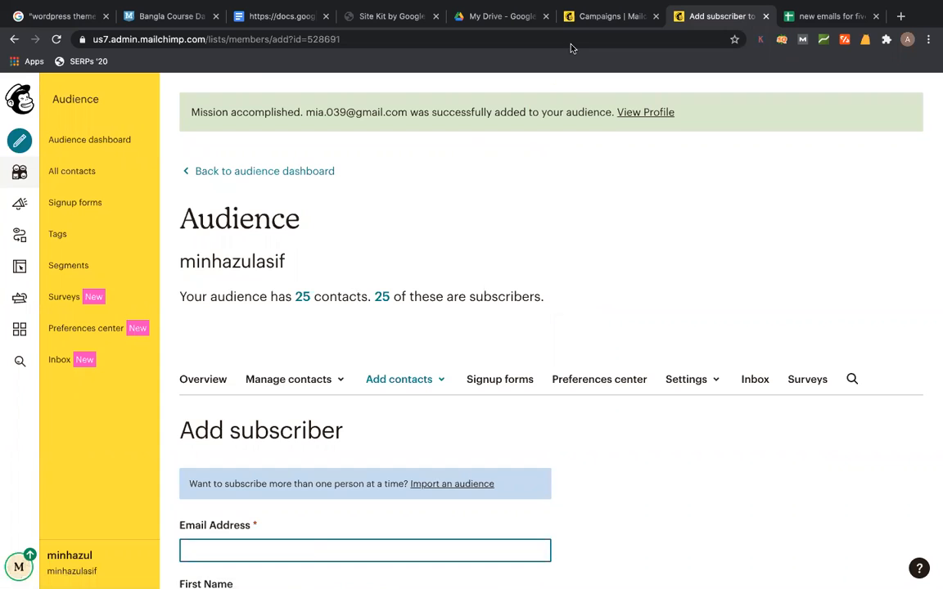
- Reload the campaign draft and save subject 'get full wordpress website for $50(next 2 days sale)'
left_click(607, 18)
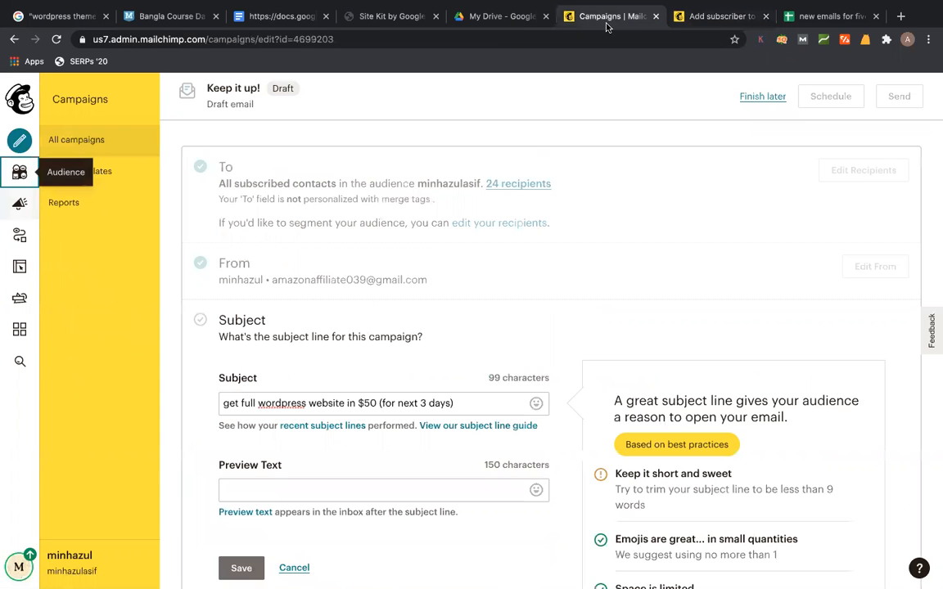
left_click(57, 39)
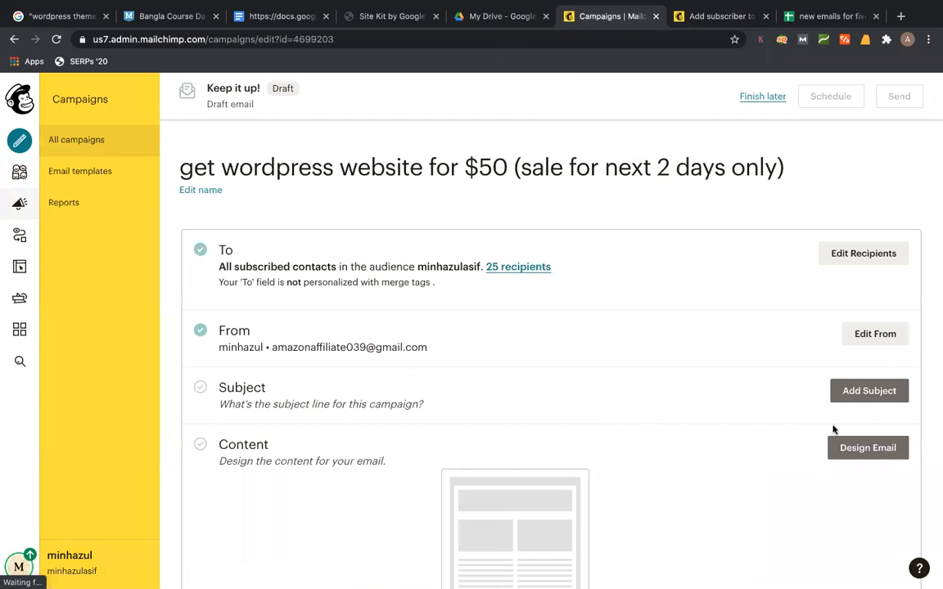
left_click(869, 392)
left_click(332, 474)
type("get full w")
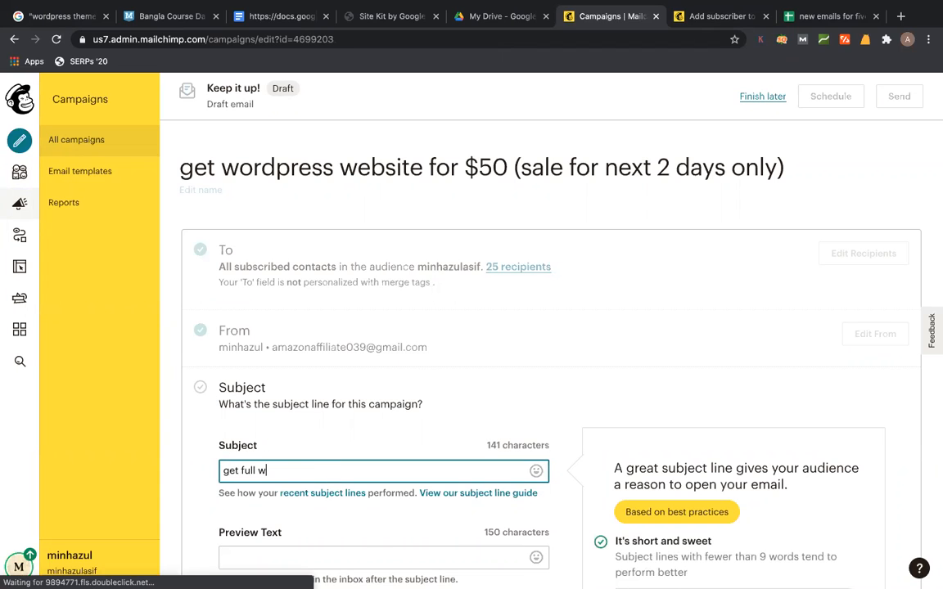
type("ordpress website in")
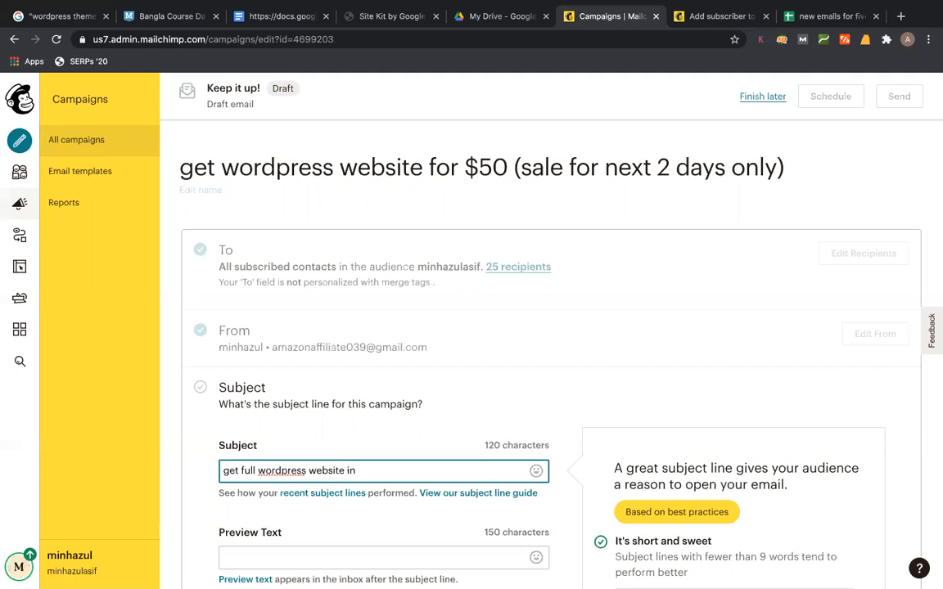
type("for $50(next 2 days sale)")
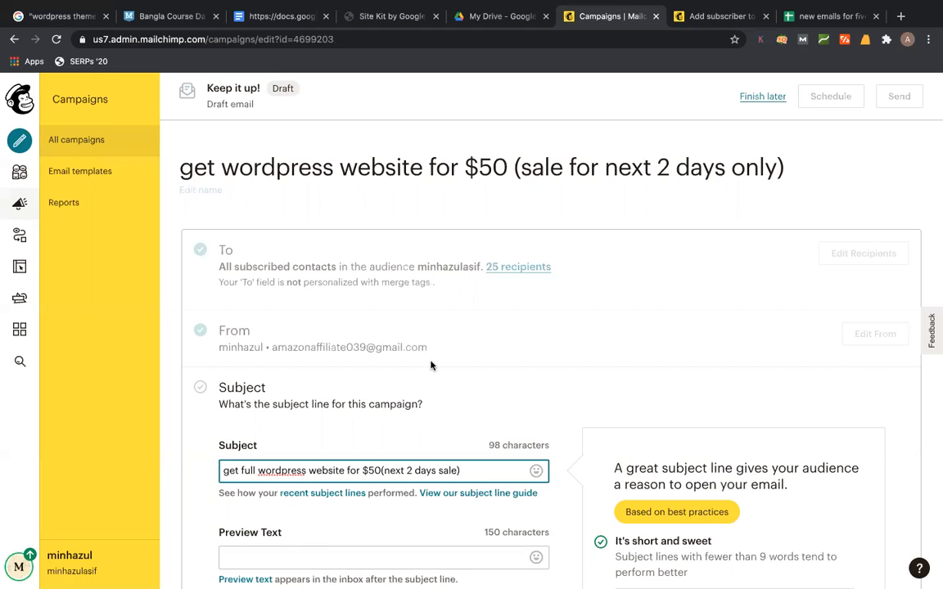
scroll(432, 365, "down", 3)
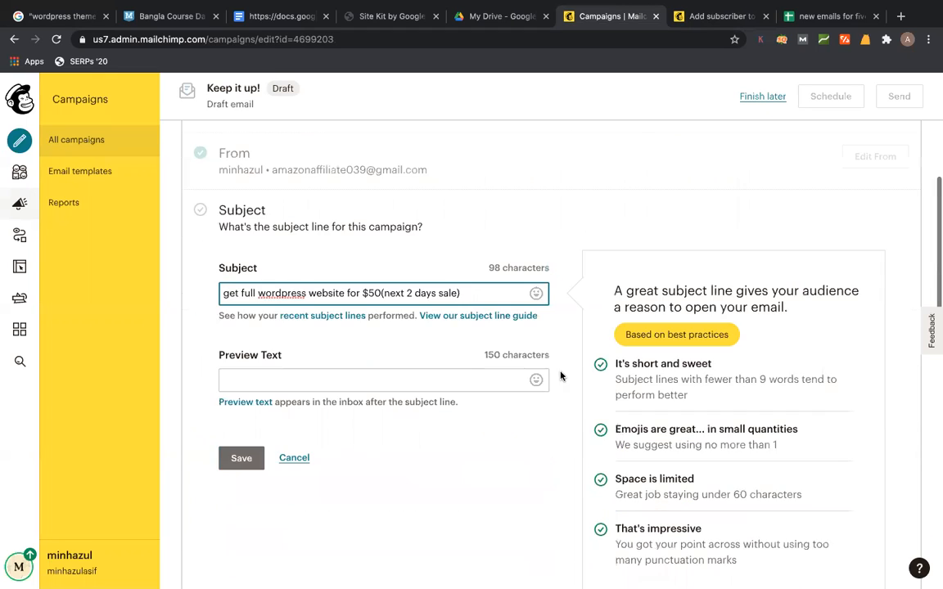
left_click(242, 458)
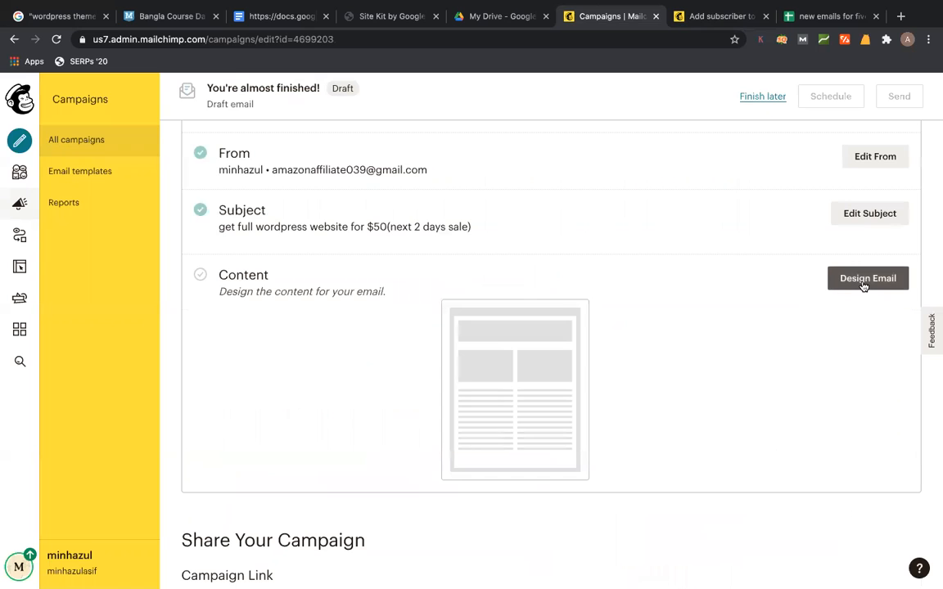
- Open the Classic Builder and apply the Appointment Reminder theme to the email
left_click(864, 279)
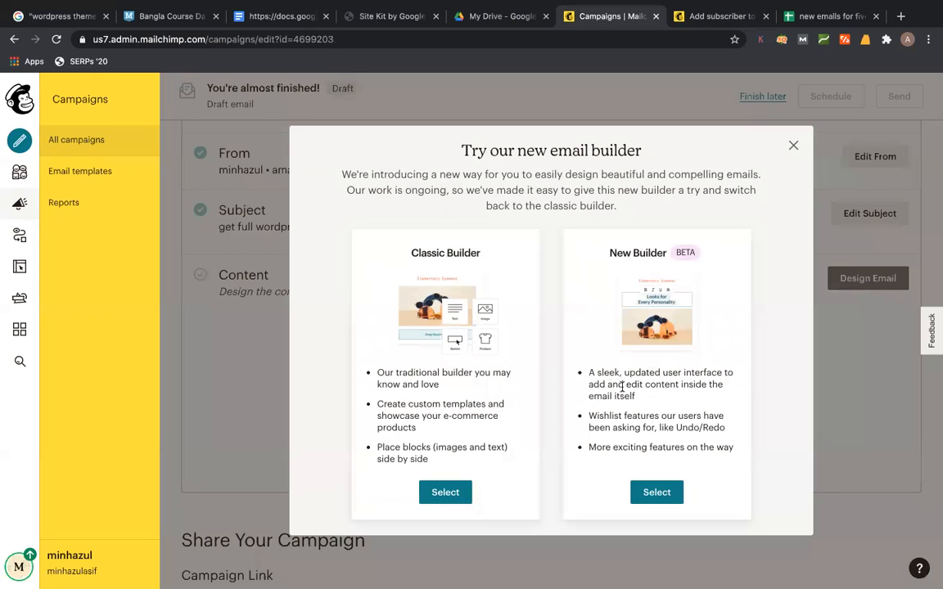
left_click(443, 492)
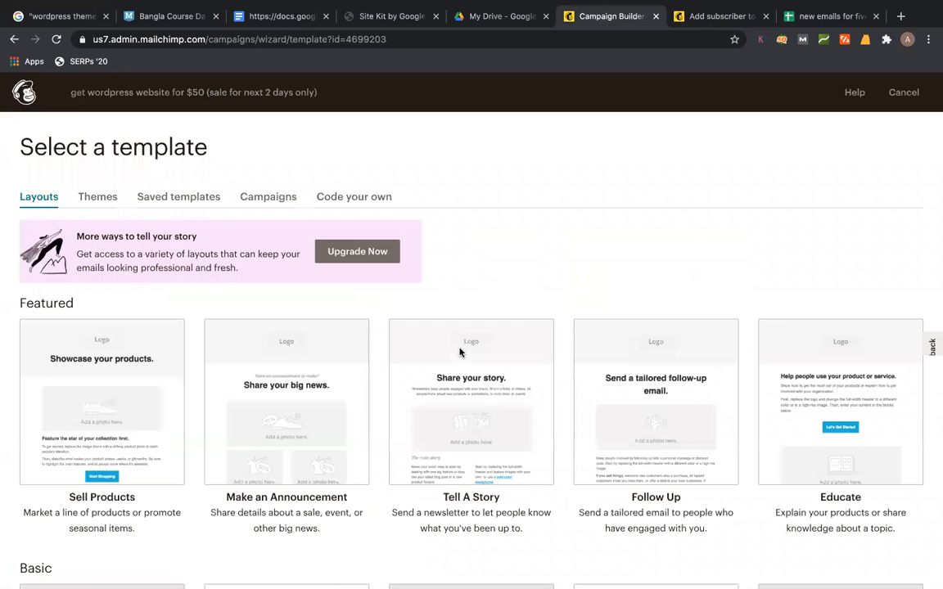
left_click(101, 199)
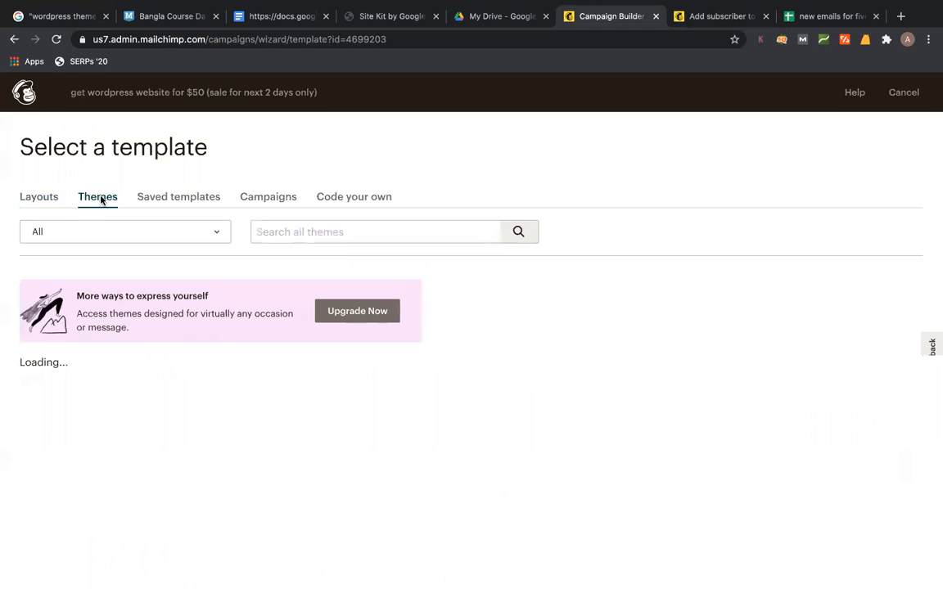
scroll(479, 302, "down", 1)
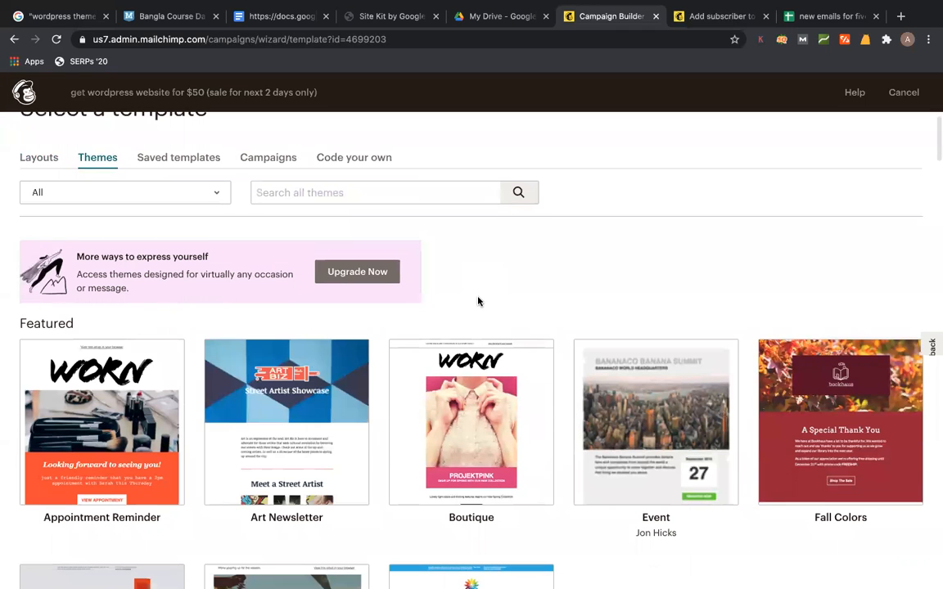
left_click(81, 431)
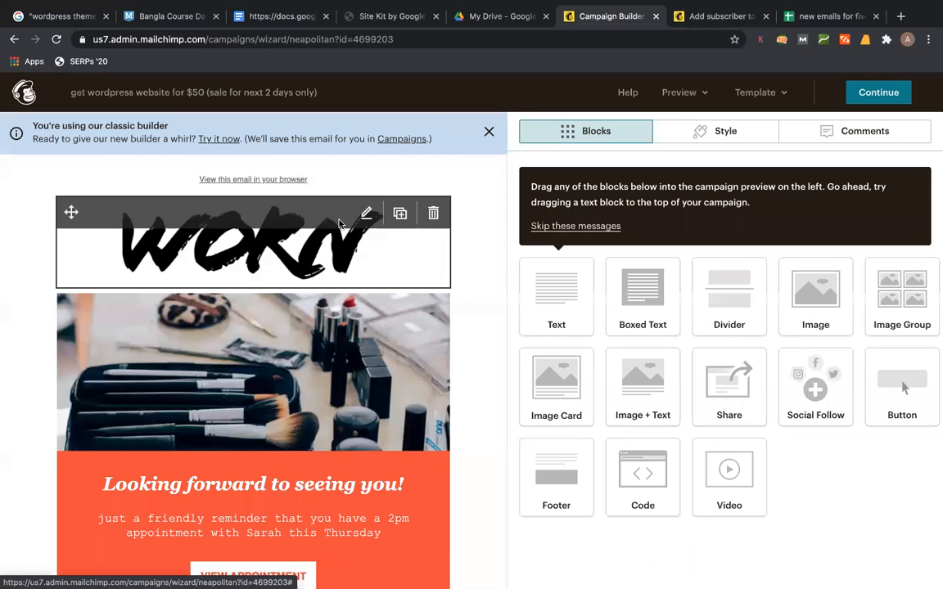
- Replace the WORN header logo by uploading a new image from Content Studio
left_click(340, 223)
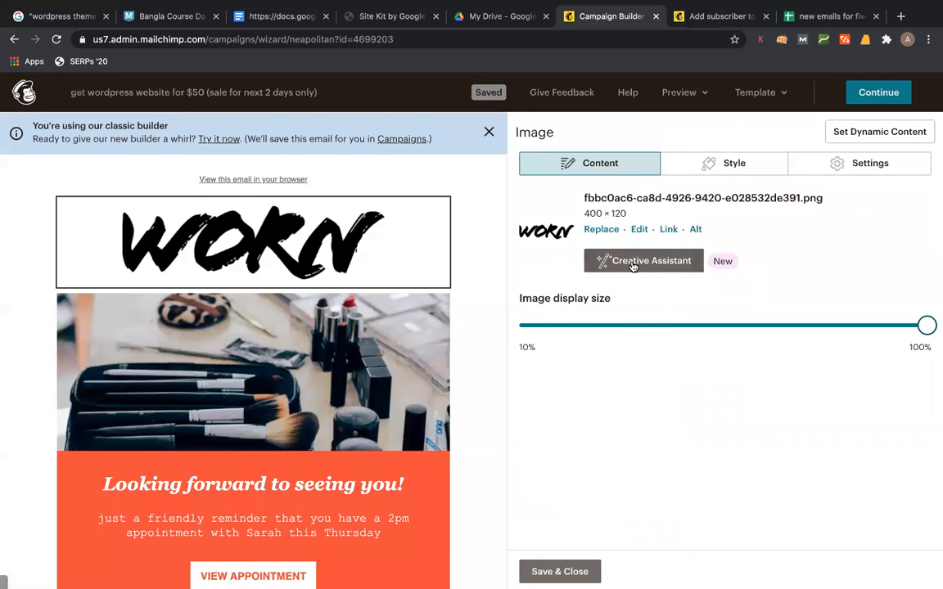
left_click(591, 230)
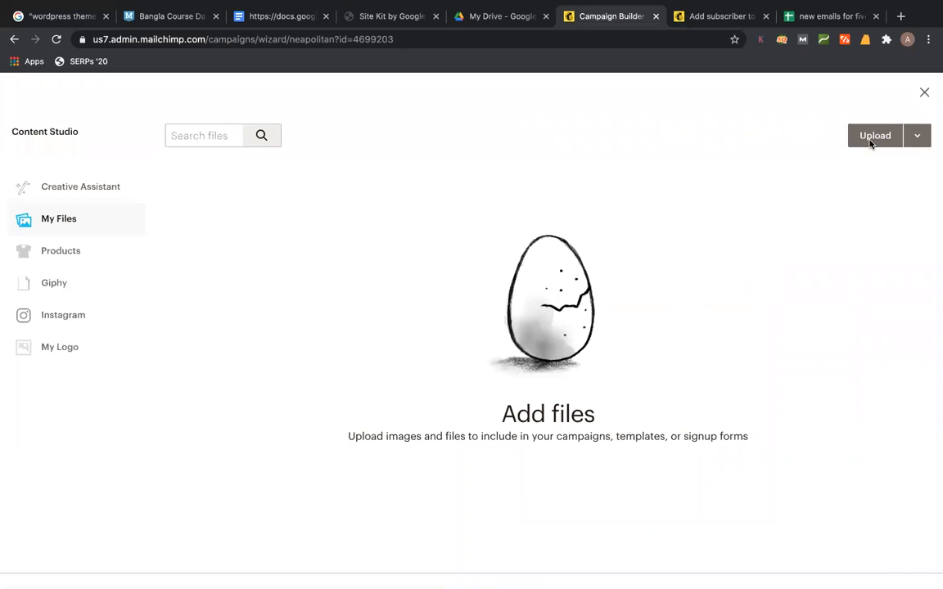
left_click(871, 141)
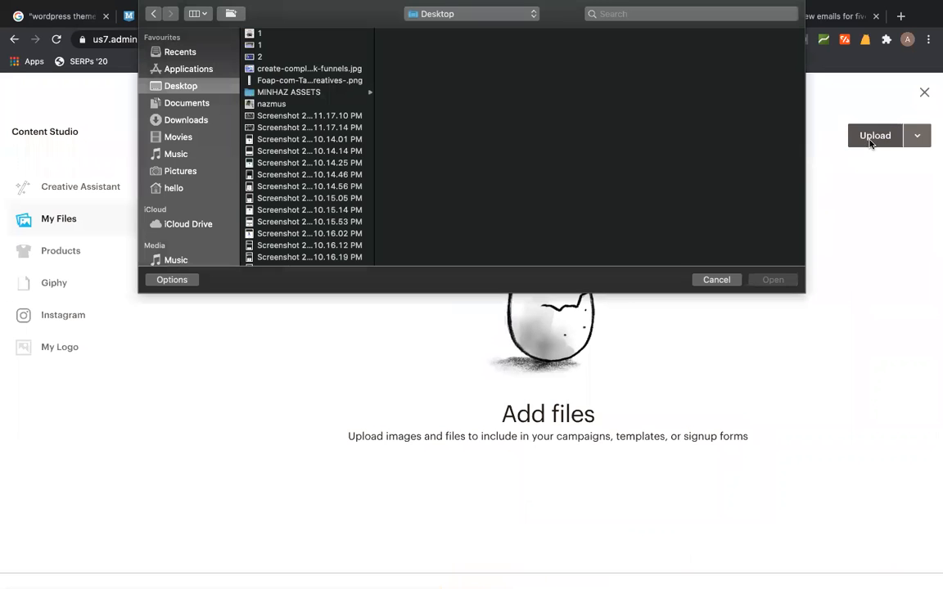
- Upload 'webbattalion logo.png' from MINHAZ ASSETS > webBattalion.com in place of the WORN header logo
left_click(315, 91)
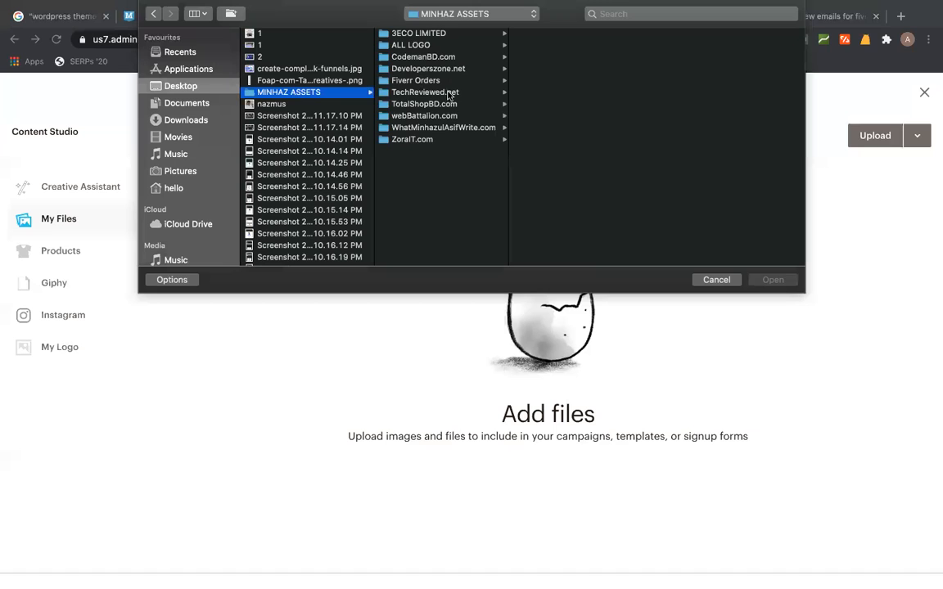
double_click(540, 55)
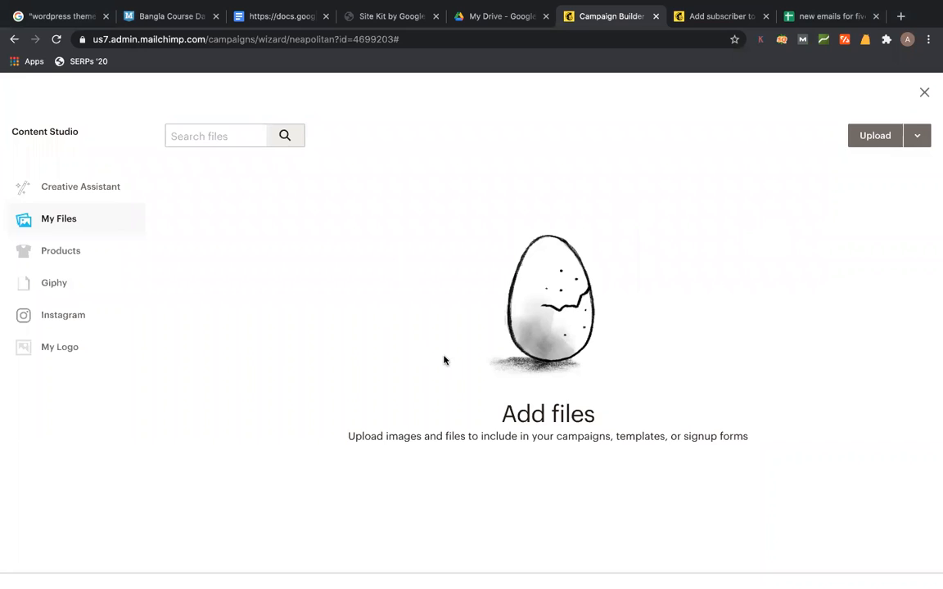
left_click(864, 141)
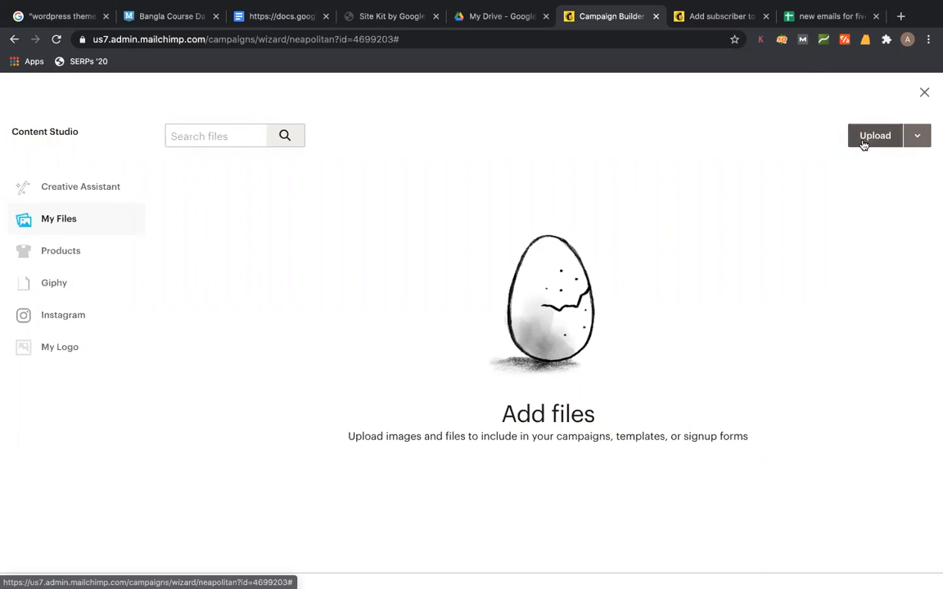
left_click(296, 57)
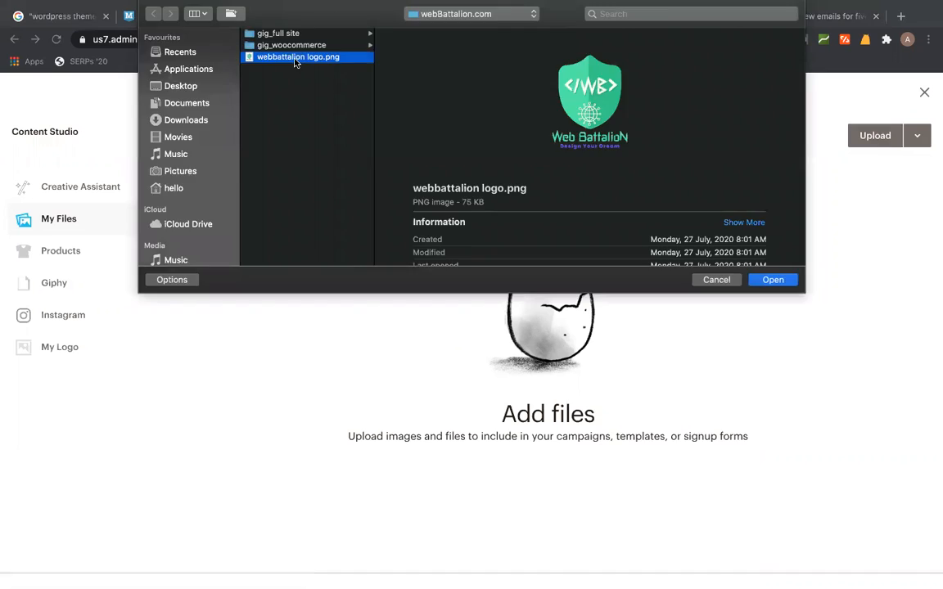
double_click(298, 57)
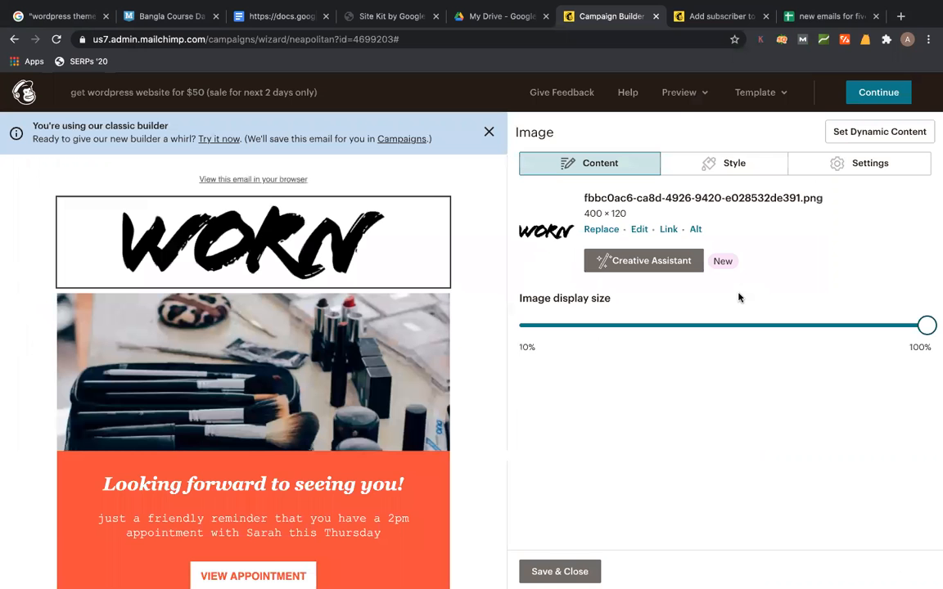
scroll(307, 330, "down", 5)
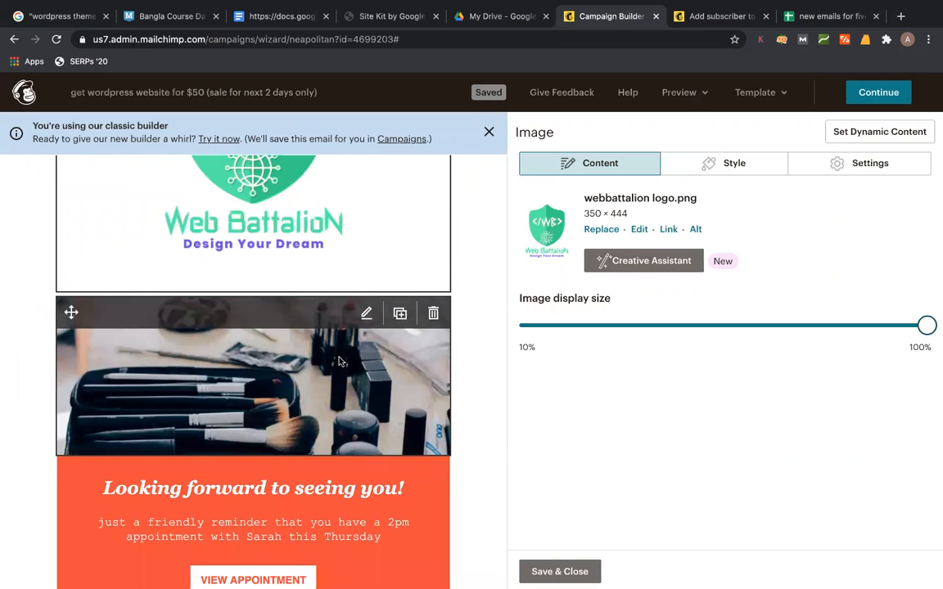
- Replace the makeup photo with the Desktop build-website sale graphic
left_click(559, 571)
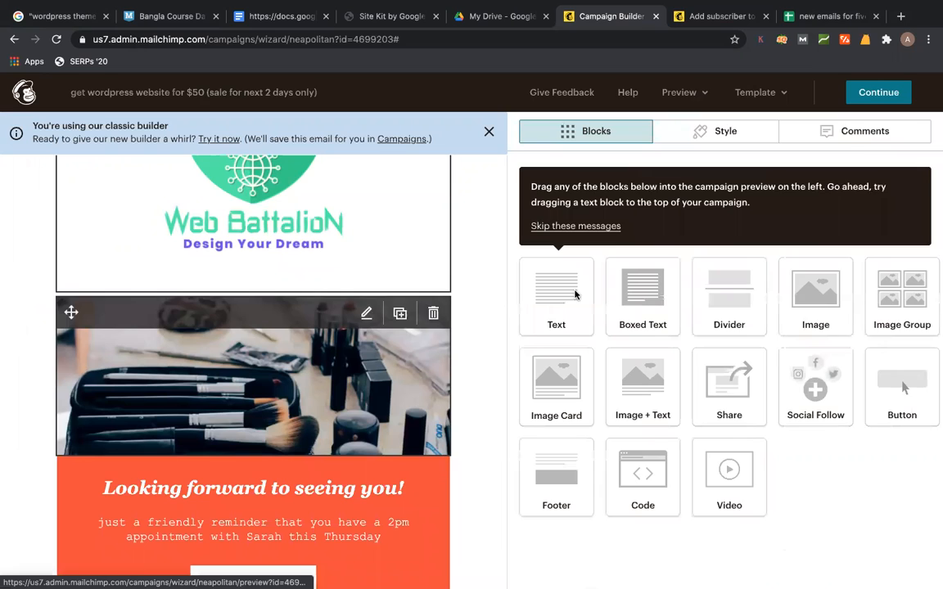
left_click(254, 385)
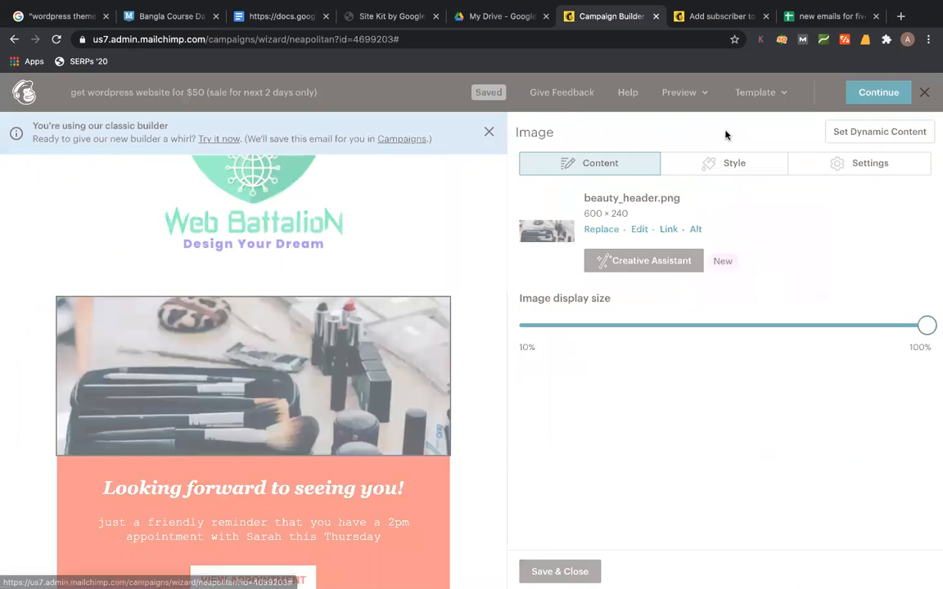
left_click(886, 137)
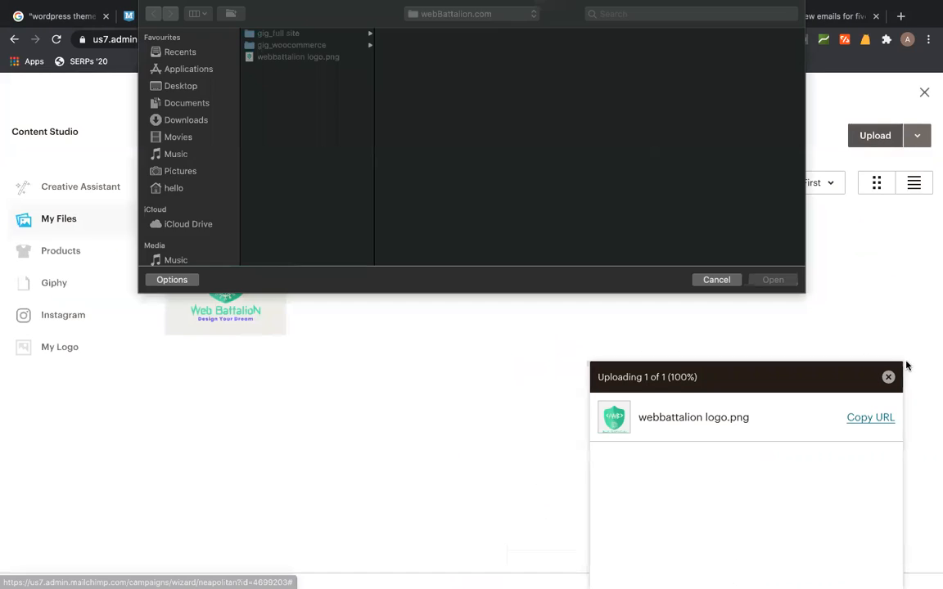
left_click(172, 52)
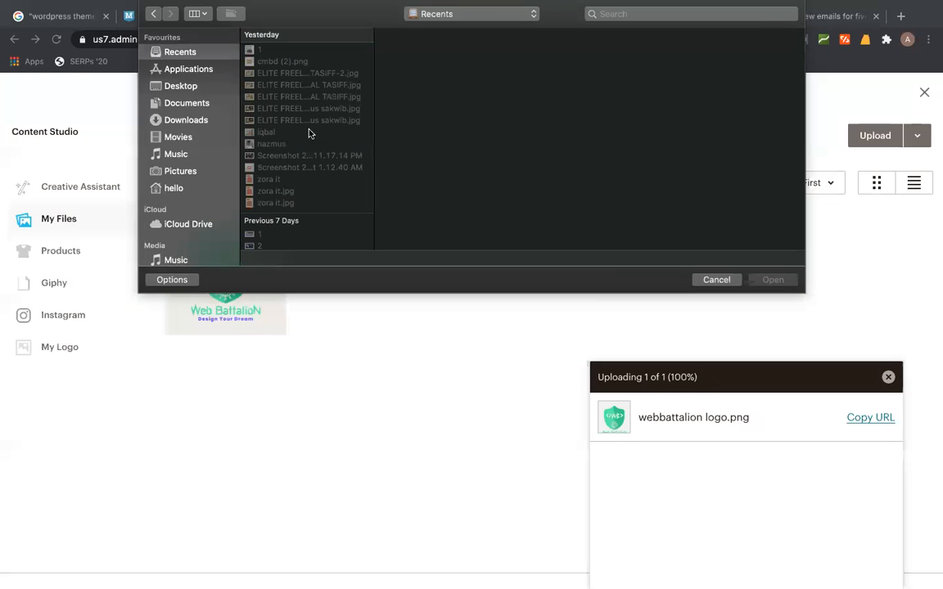
left_click(287, 155)
left_click(293, 167)
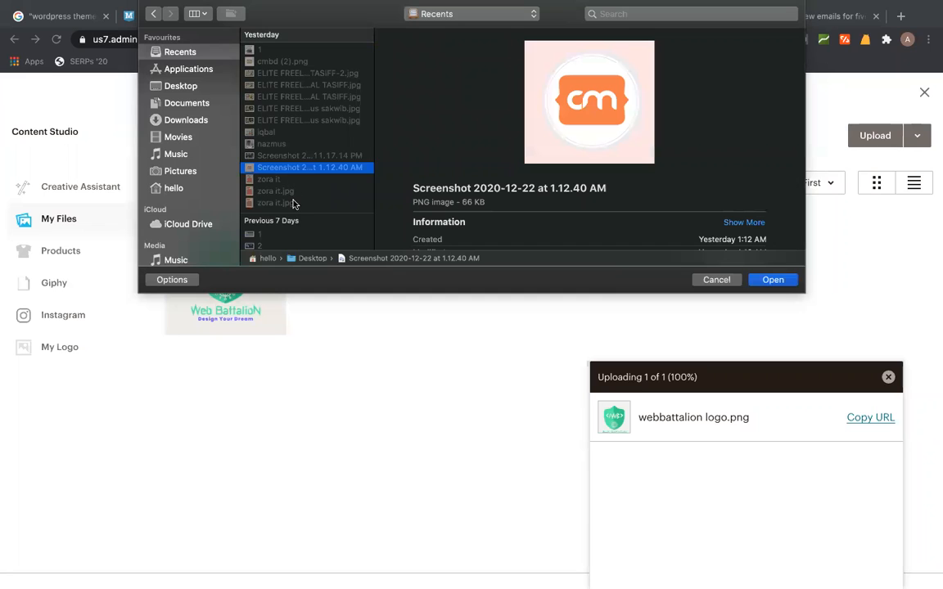
scroll(295, 200, "down", 3)
scroll(293, 204, "up", 1)
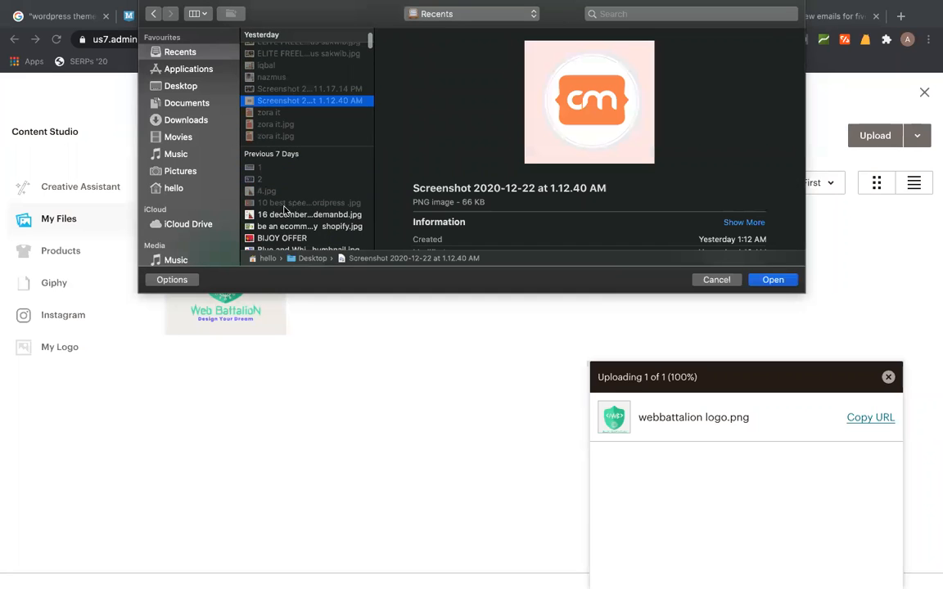
left_click(181, 87)
left_click(278, 71)
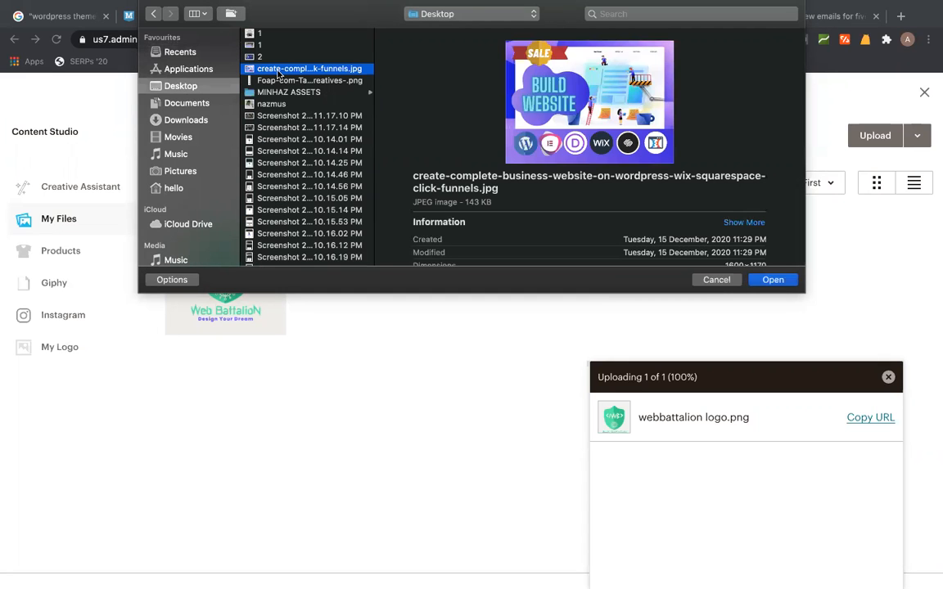
double_click(278, 71)
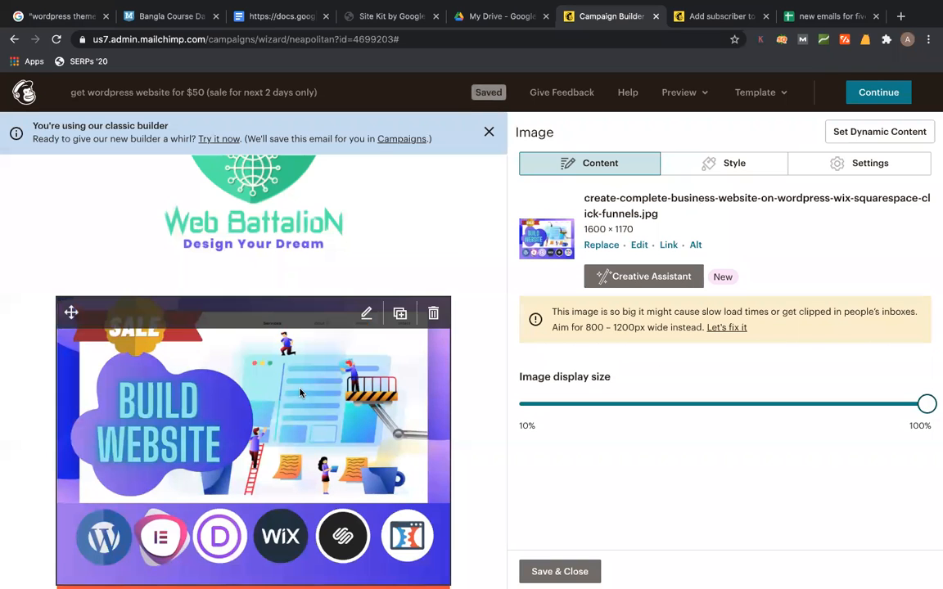
- Open the reminder text block below the gig image for editing
scroll(299, 394, "down", 3)
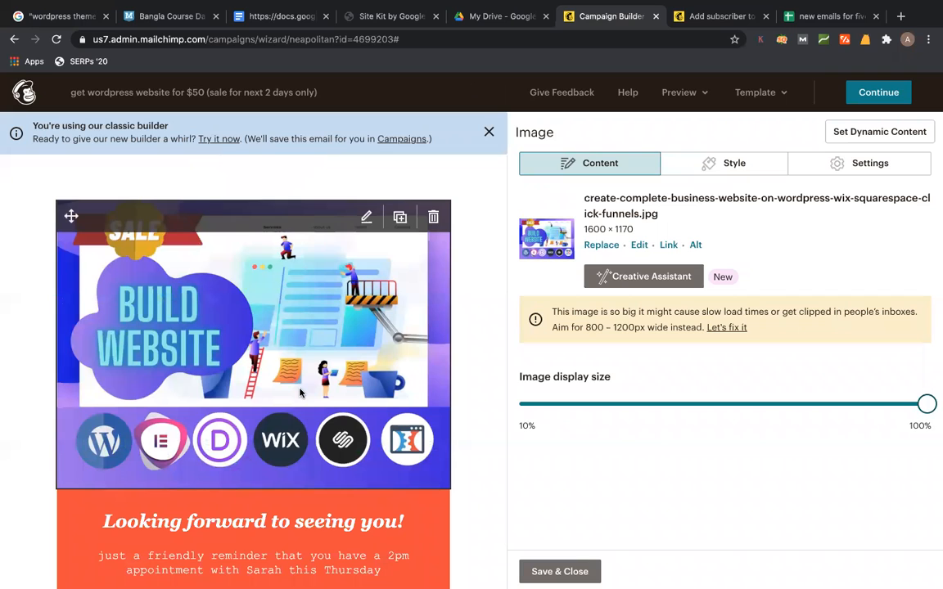
scroll(299, 394, "down", 2)
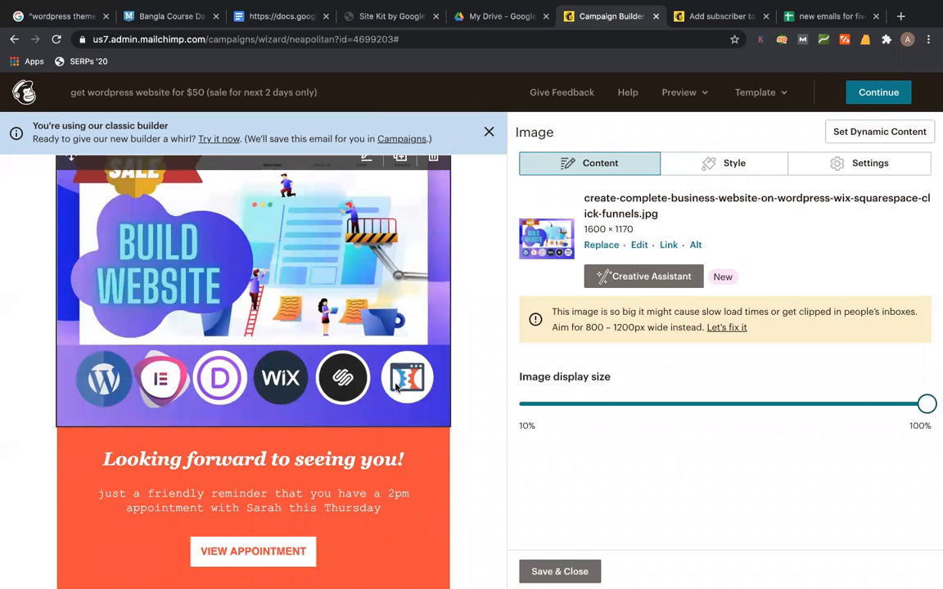
scroll(473, 393, "down", 2)
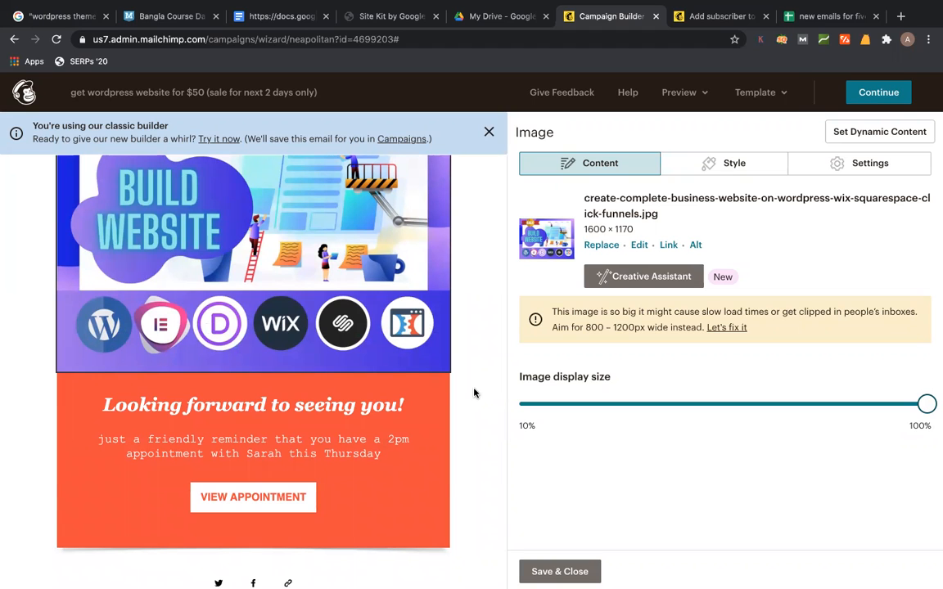
left_click(219, 414)
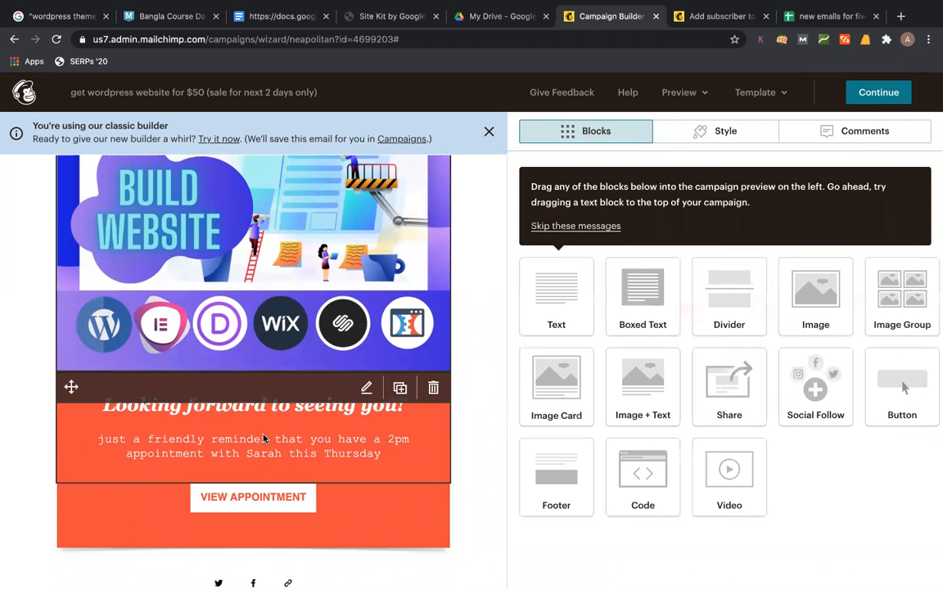
left_click(366, 387)
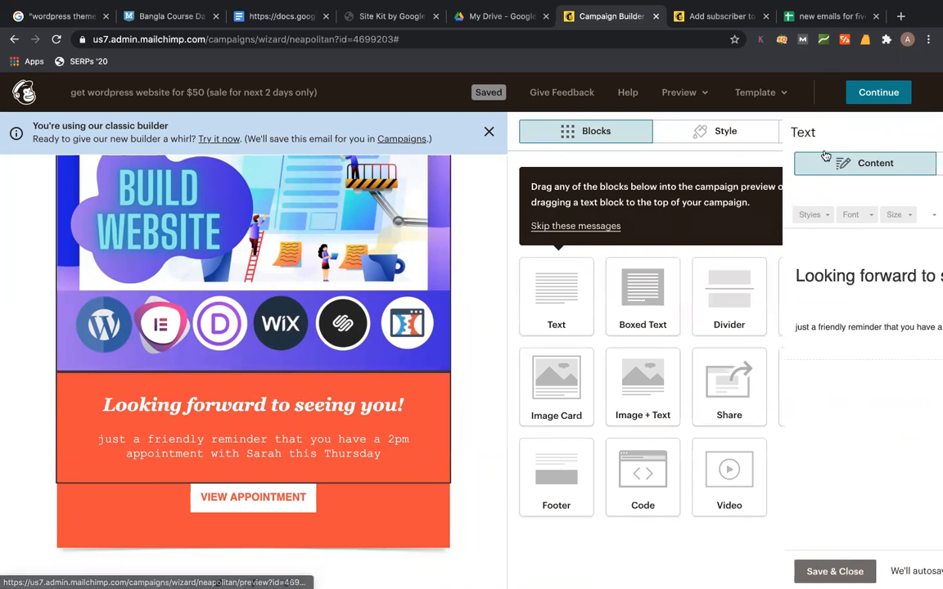
- In the Fiverr profile, open the business-website gig's public preview page from My Gigs
left_click(907, 41)
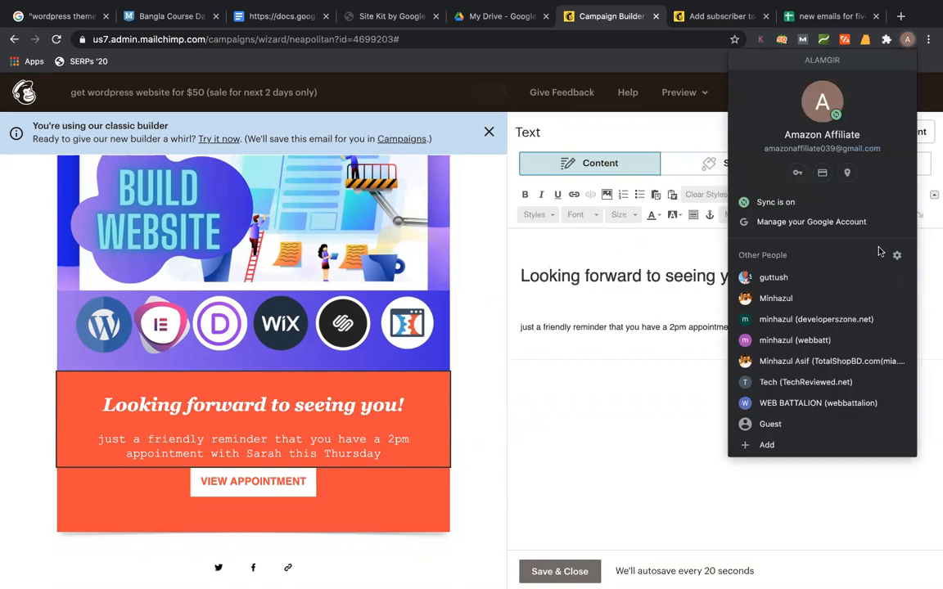
left_click(819, 337)
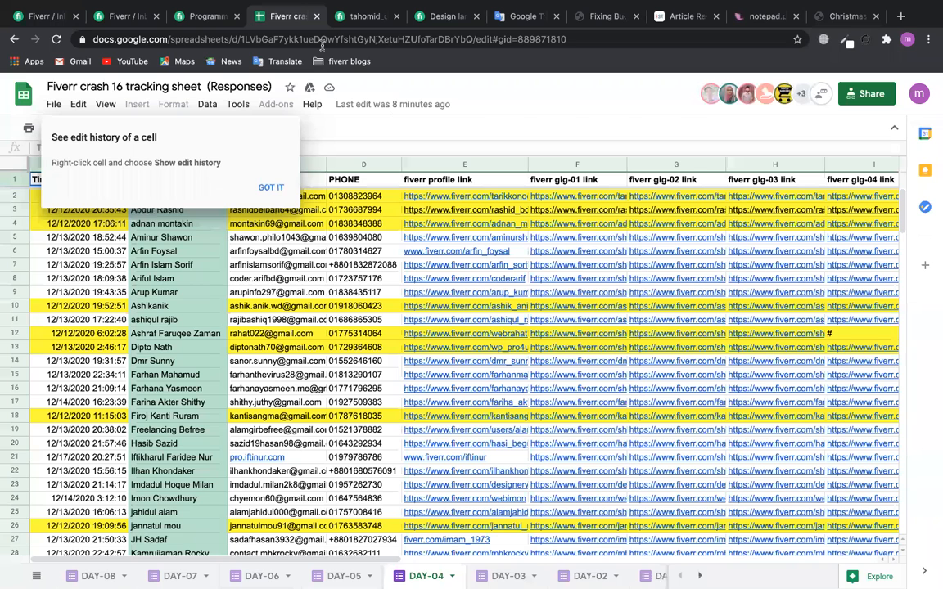
left_click(54, 20)
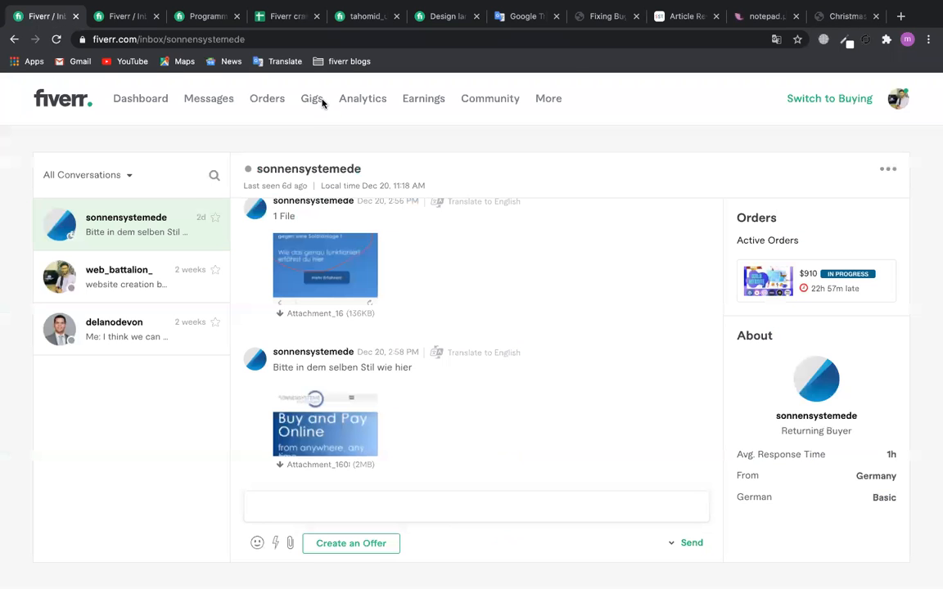
left_click(316, 102)
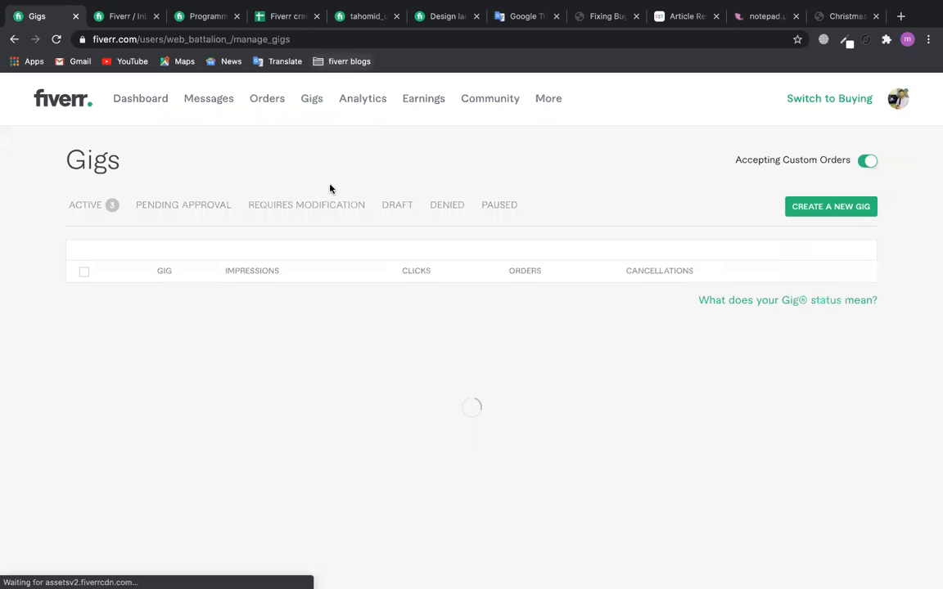
left_click(854, 419)
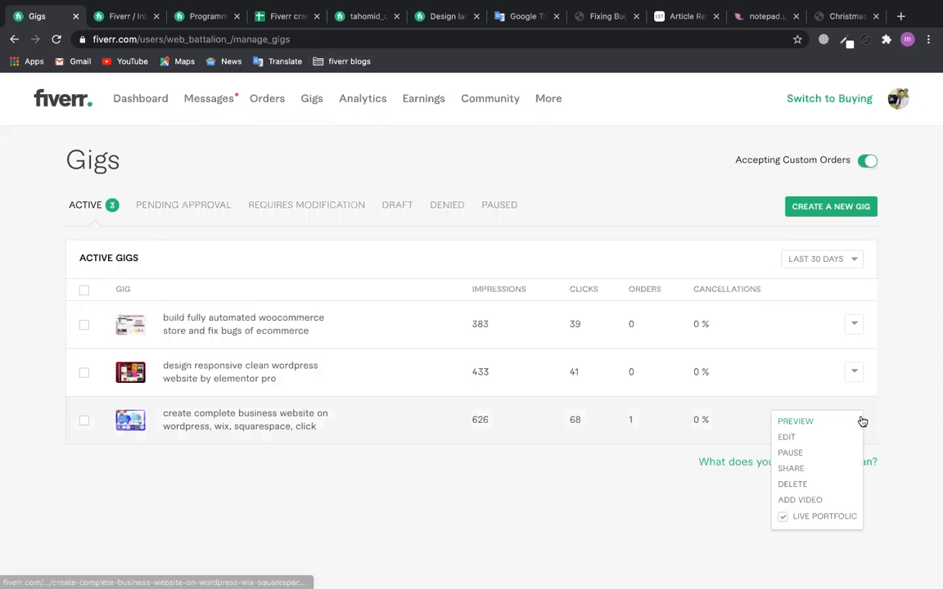
left_click(792, 421)
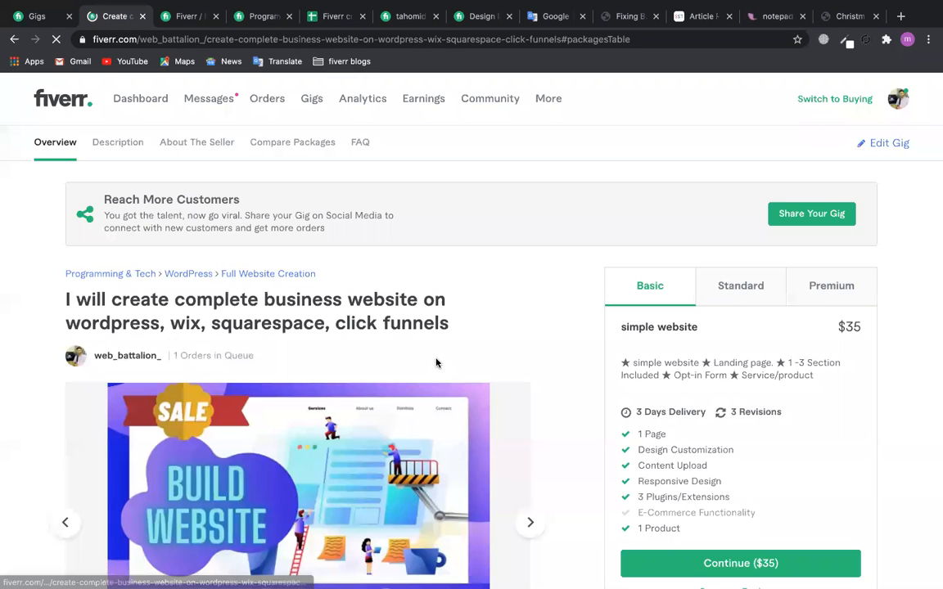
- Select the gig's full title and return to the Mailchimp profile
left_click_drag(470, 328, 68, 299)
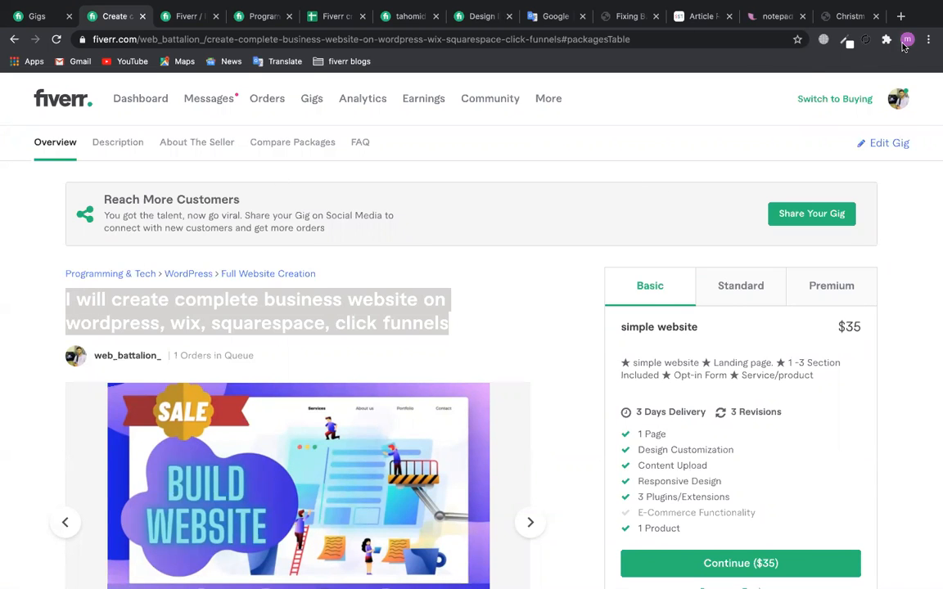
left_click(907, 41)
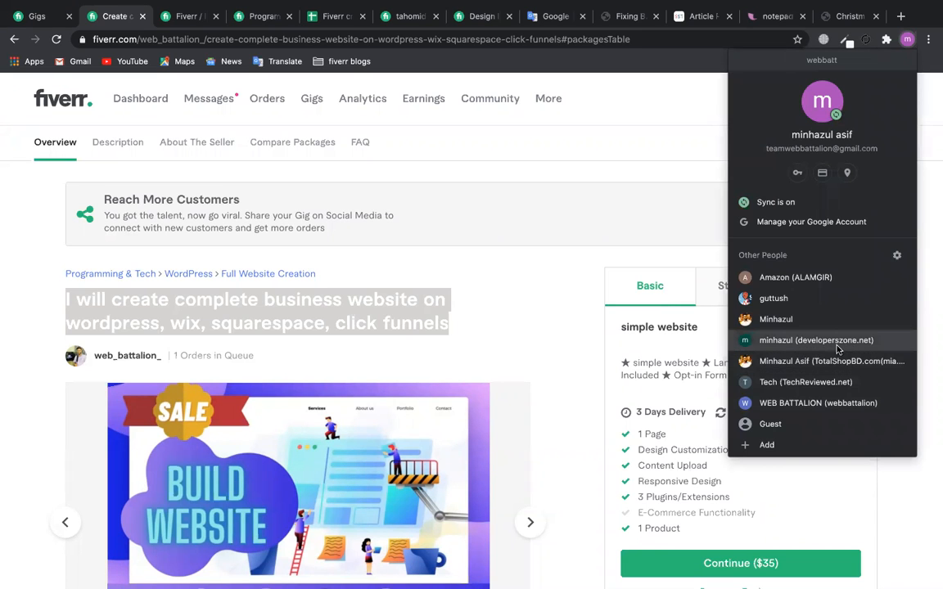
left_click(769, 277)
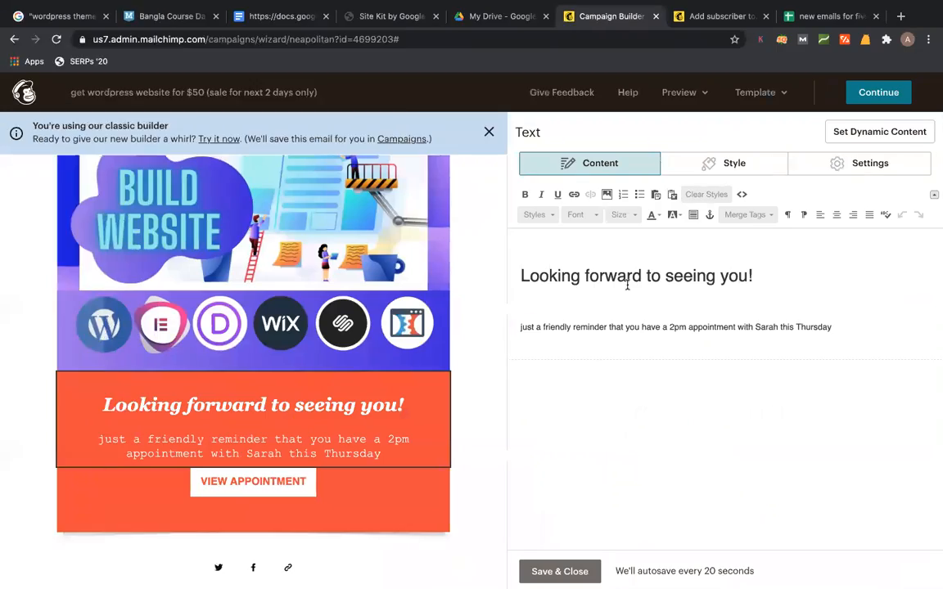
- Replace 'Looking forward to seeing you!' with the pasted gig title plus ' !'
triple_click(798, 281)
type("I will create complete business website on wordpress, wix, squarespace, click funnels")
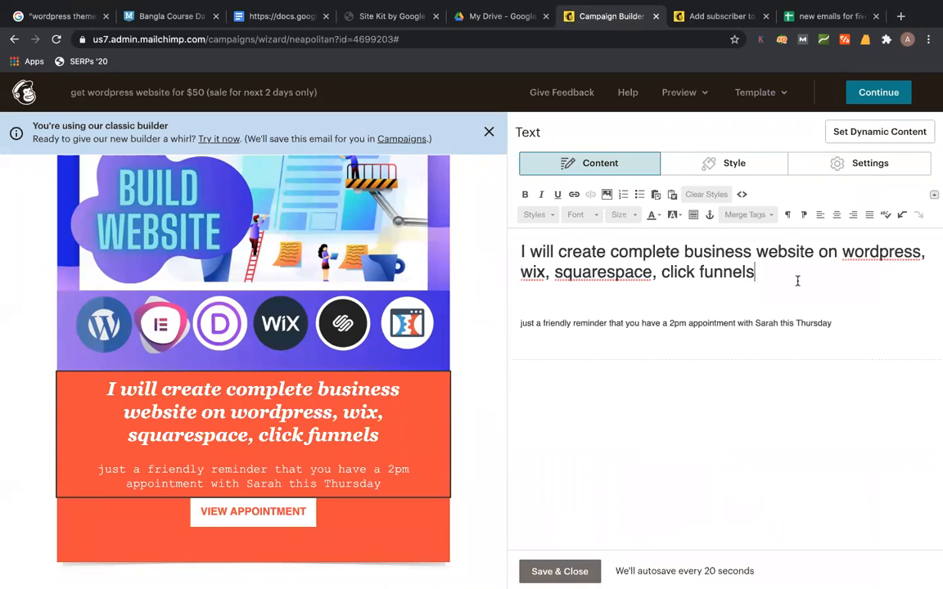
type("!")
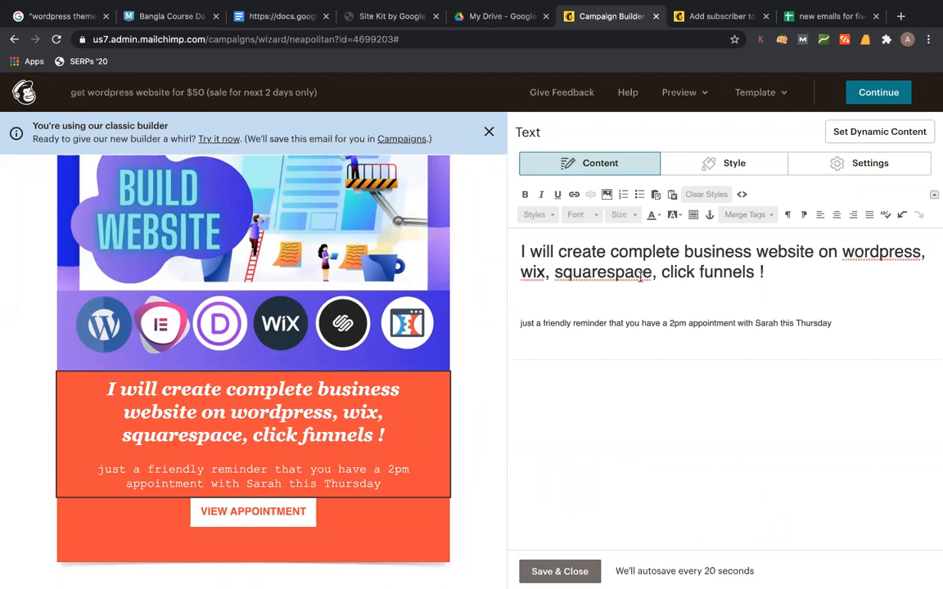
triple_click(675, 320)
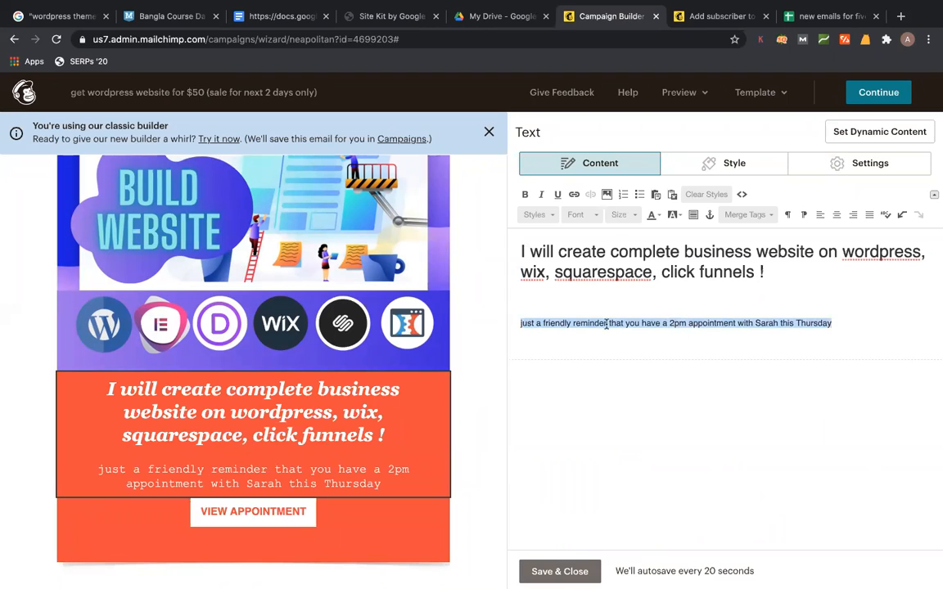
left_click(908, 40)
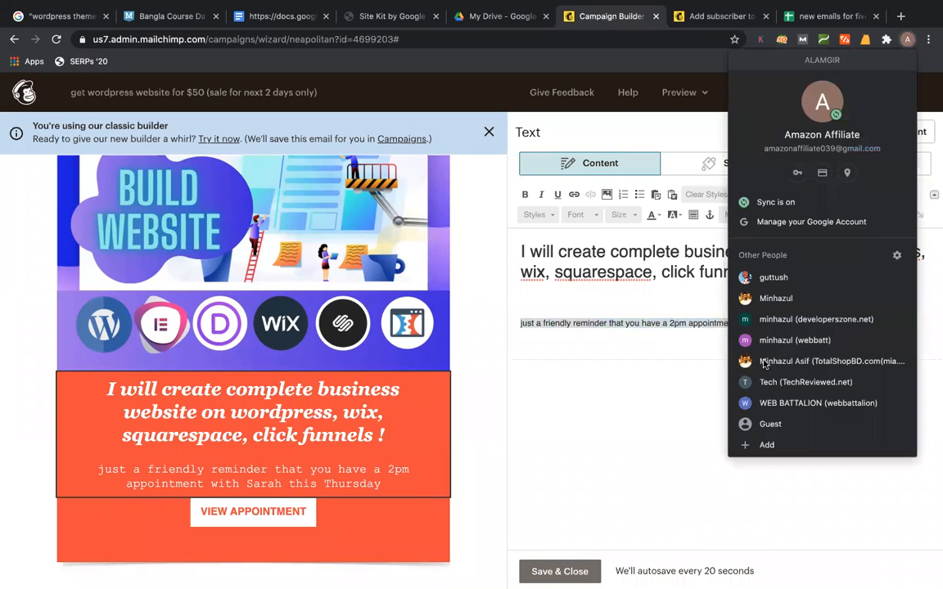
- Copy the About This Gig description with its What You Will Get and Why Me lists
left_click(813, 347)
scroll(413, 324, "down", 10)
scroll(413, 324, "down", 2)
scroll(414, 328, "up", 3)
left_click_drag(64, 234, 413, 312)
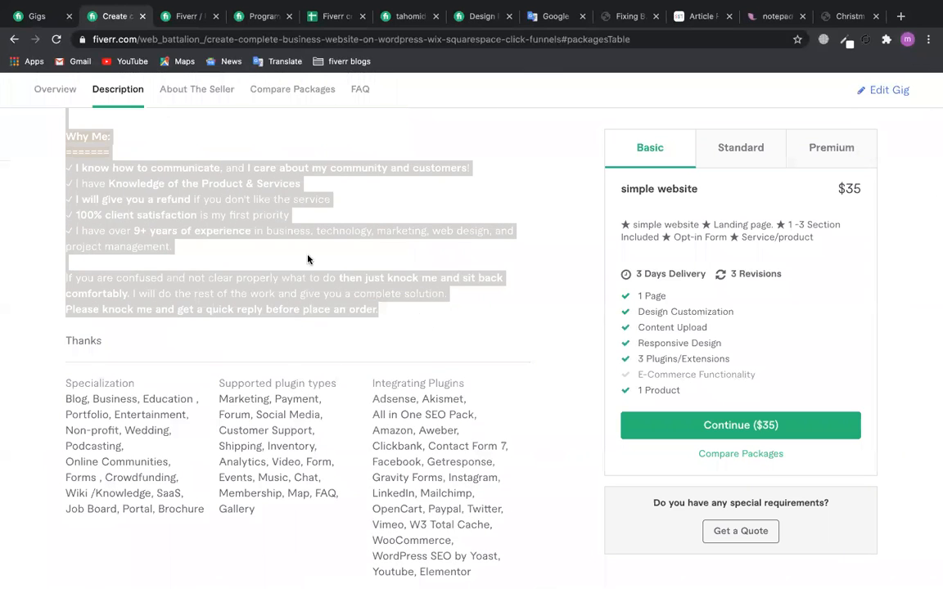
scroll(307, 260, "up", 5)
left_click(221, 361)
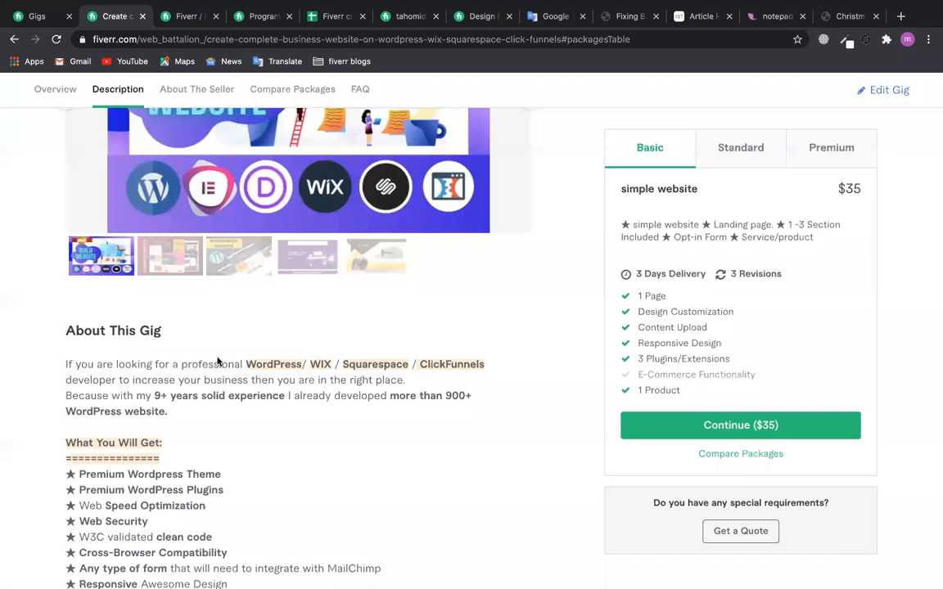
scroll(218, 361, "down", 3)
left_click_drag(59, 215, 358, 460)
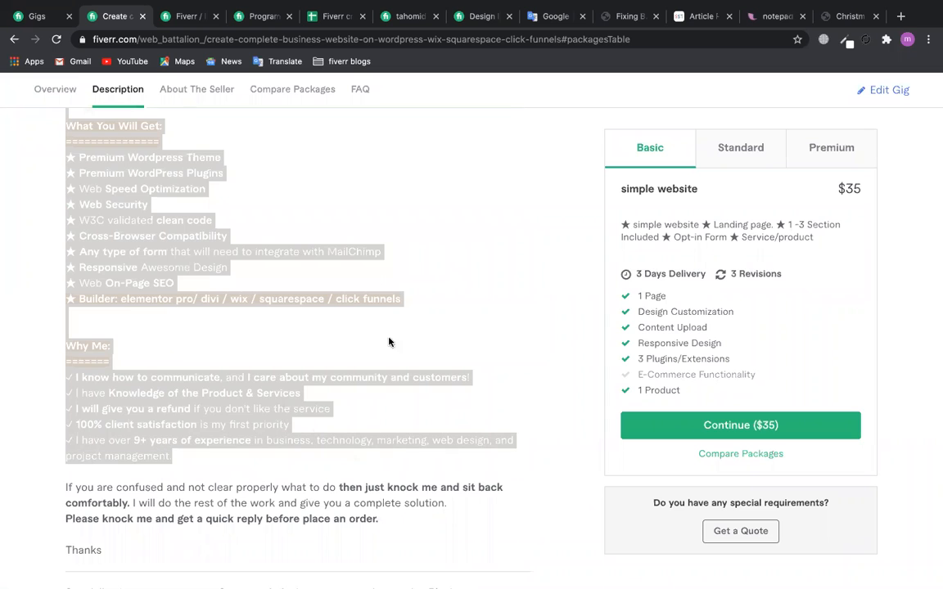
left_click(910, 42)
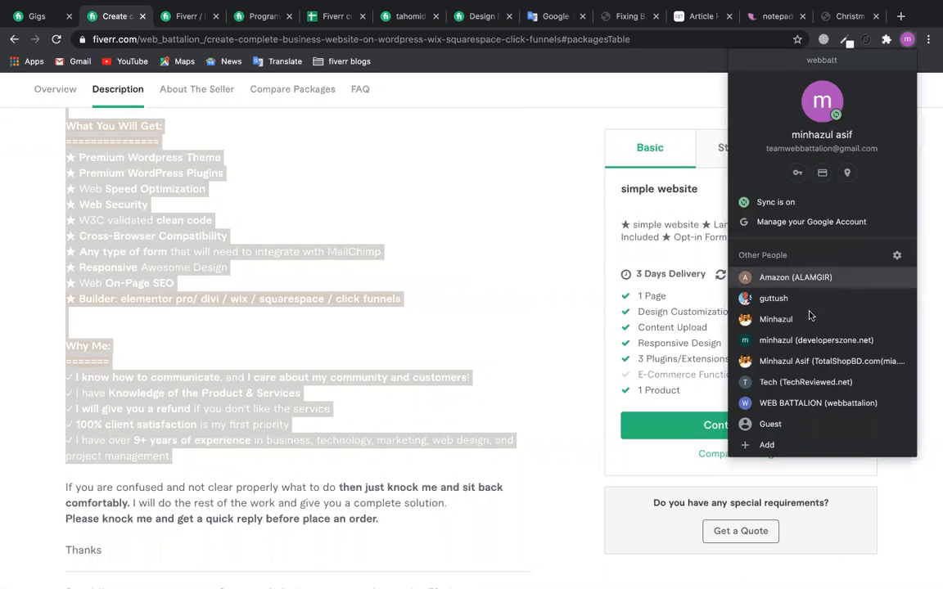
left_click(794, 277)
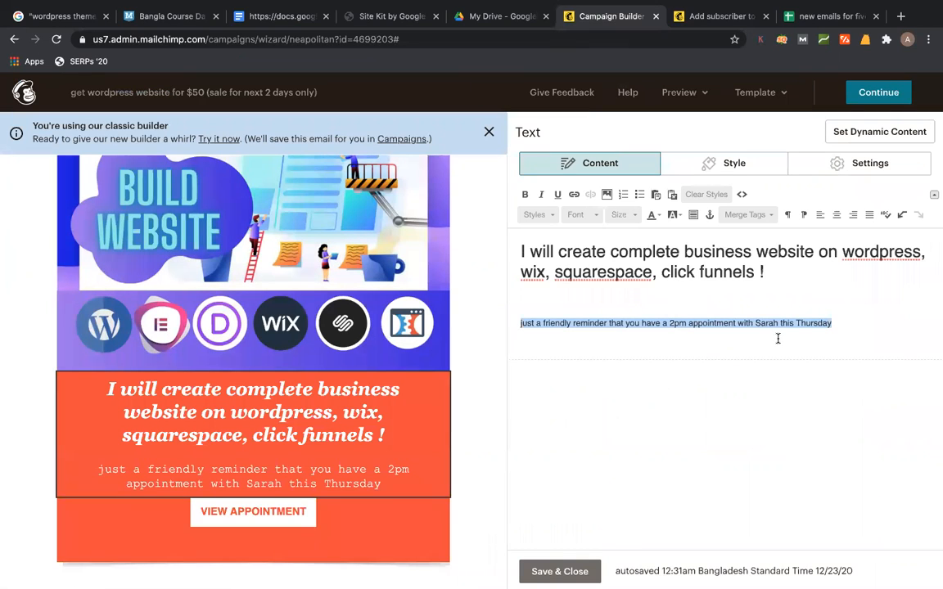
- Paste the gig's intro paragraphs under the heading and centre-align the block's text
key("super+v")
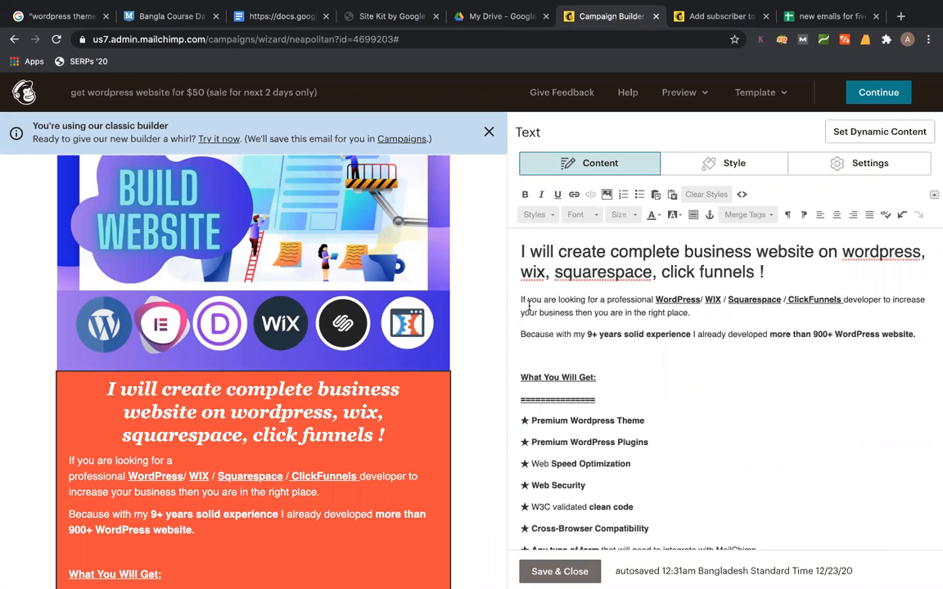
key("super+a")
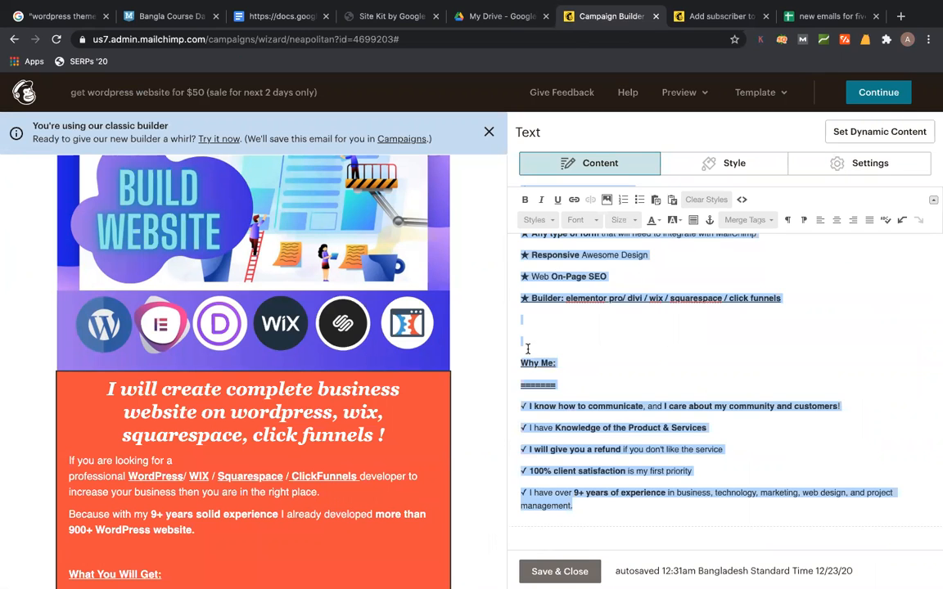
type("I will create complete business website on wordpress, wix, squarespace, click funnels ! If you are looking for a professional WordPress/ WIX / Squarespace / ClickFunnels developer to increase your business then you are in the right place. Because with my 9+ years solid experience I already developed more than 900+ WordPress website.")
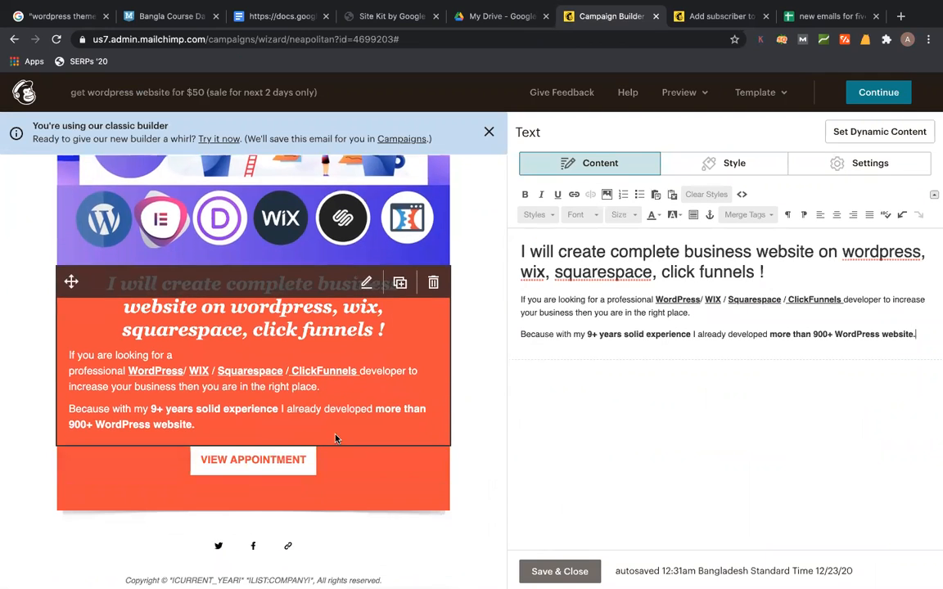
key("super+a")
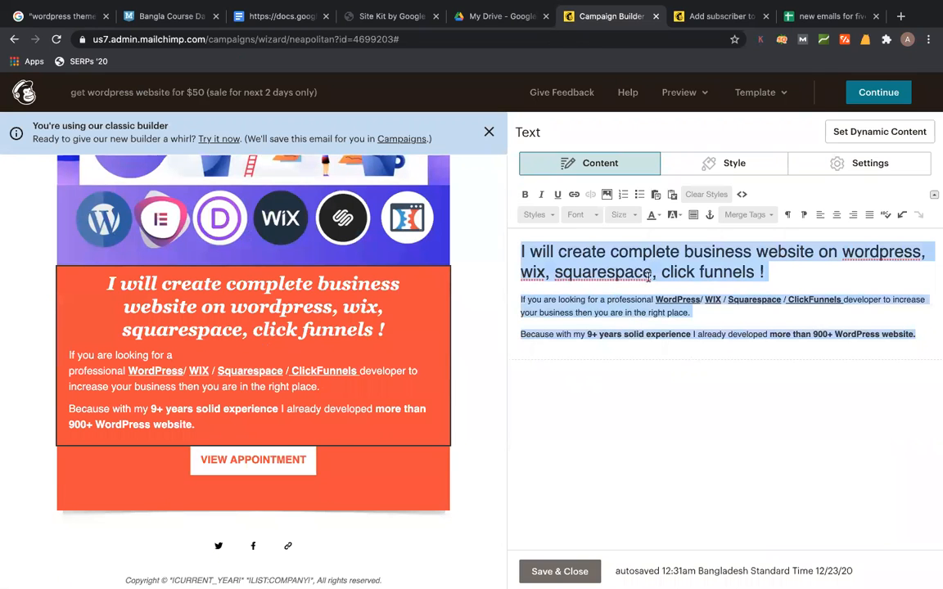
left_click(836, 215)
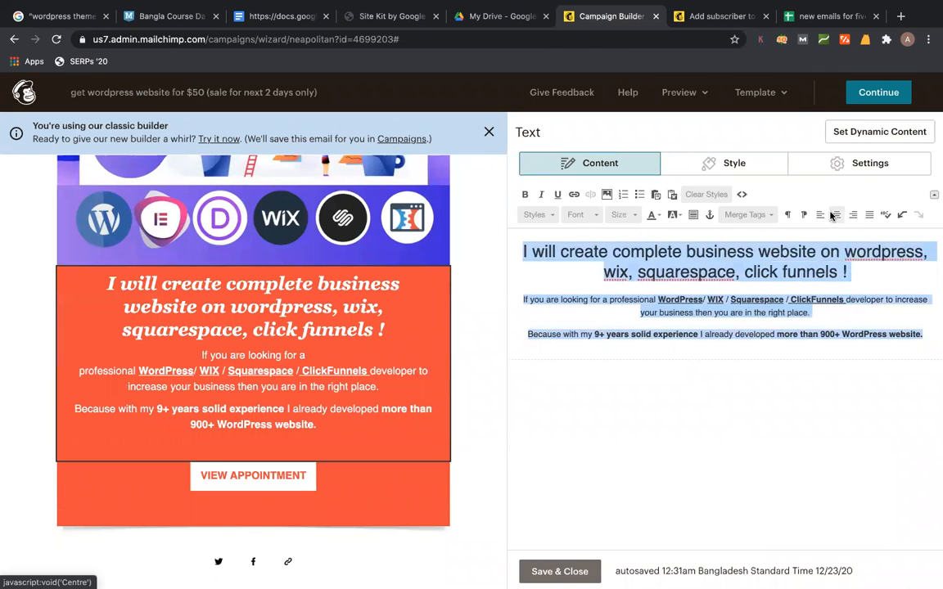
left_click(753, 315)
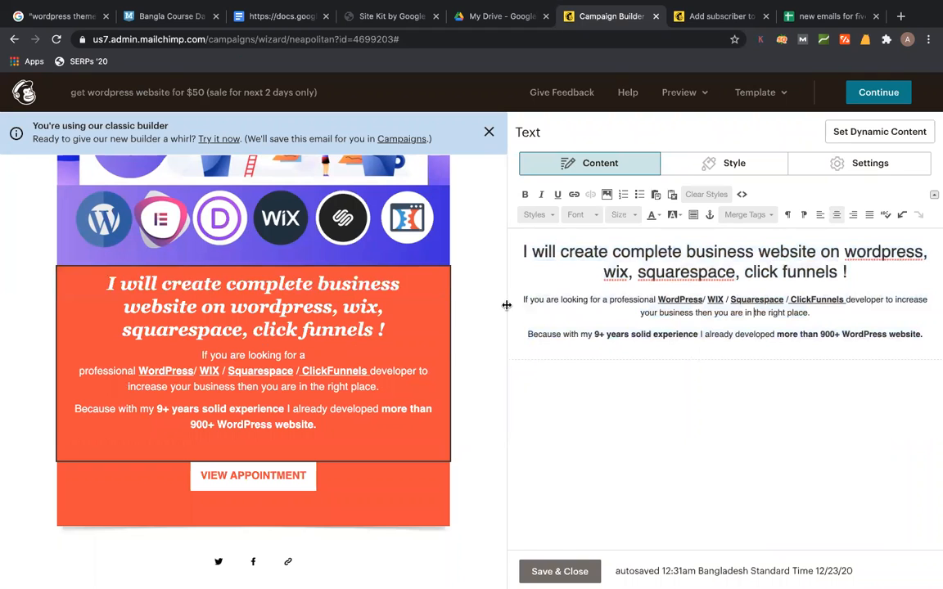
- Add a blank line before the intro, close the block, and add Boxed Text above VIEW APPOINTMENT
key("Return")
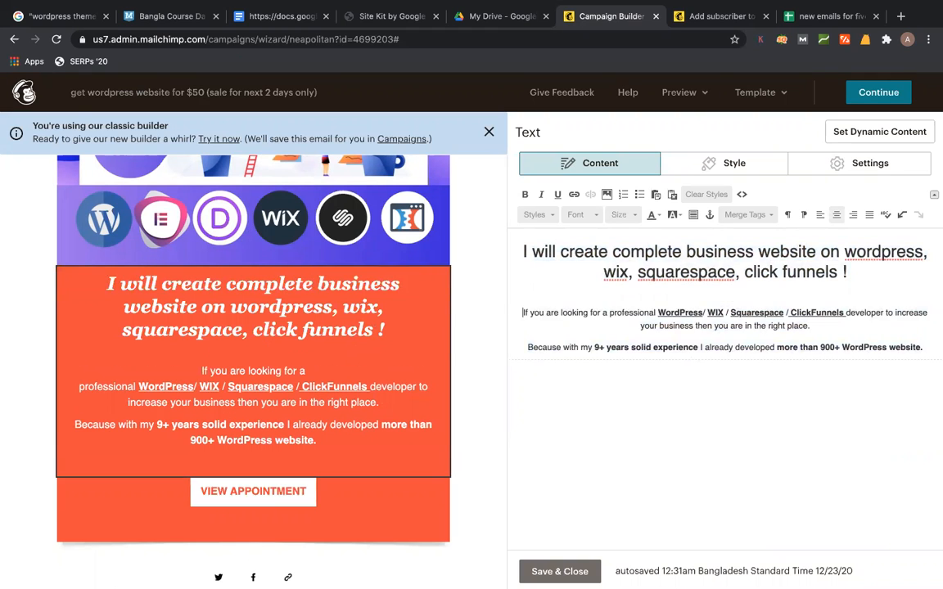
scroll(346, 371, "down", 2)
scroll(346, 371, "down", 1)
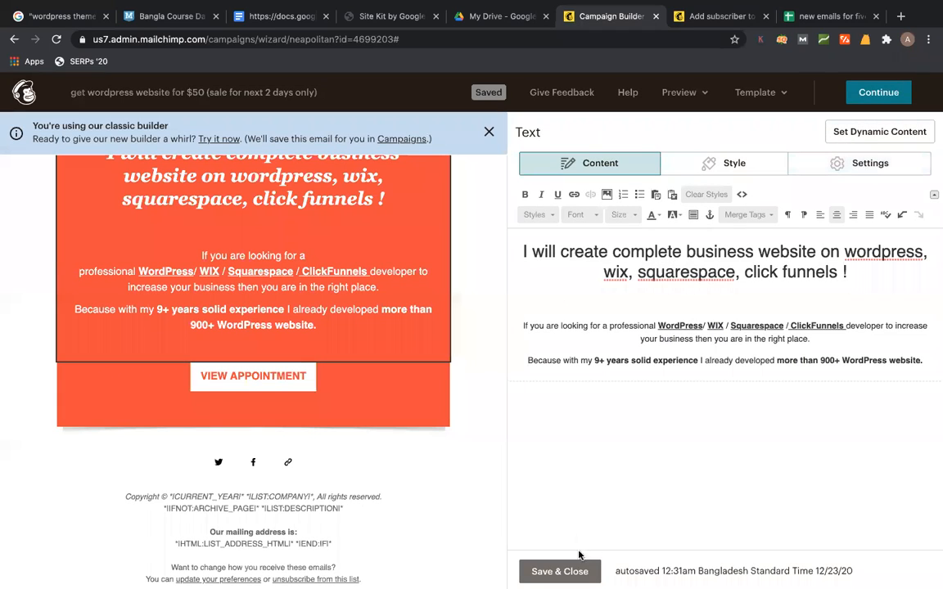
left_click(559, 571)
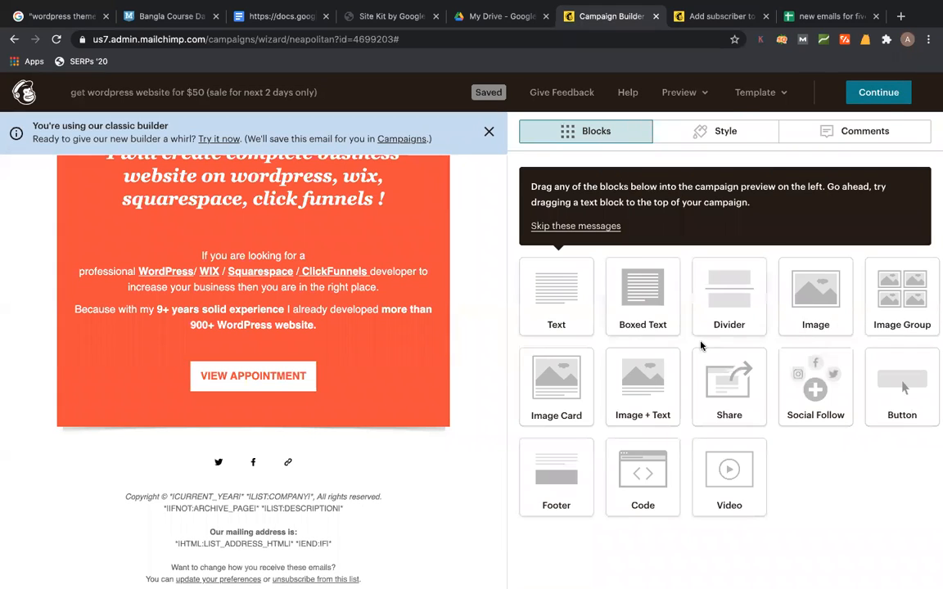
left_click_drag(658, 307, 271, 340)
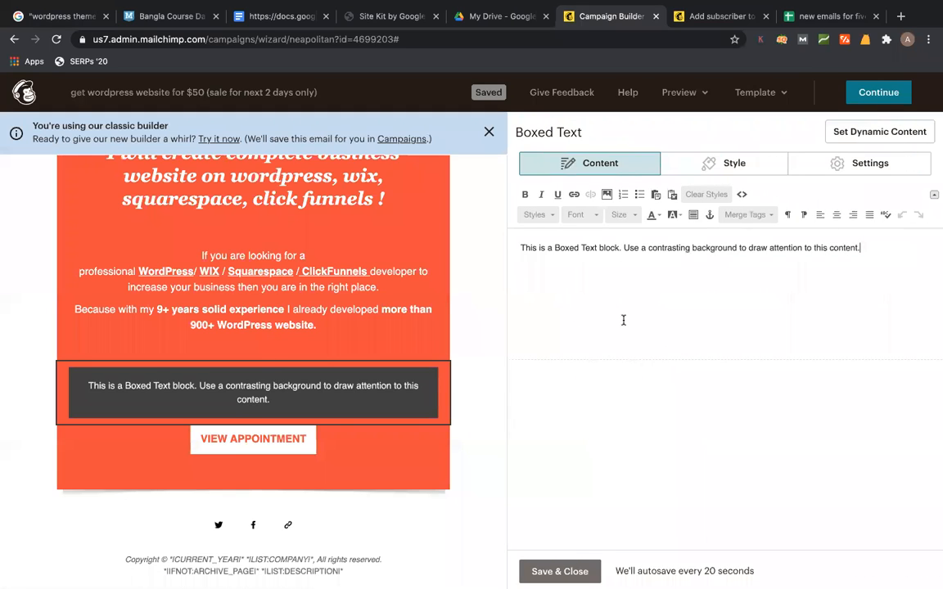
- Fill the boxed text with the What You Will Get feature list, deleting the Why Me section
key("ctrl+a")
key("ctrl+v")
scroll(623, 320, "up", 5)
scroll(203, 442, "down", 2)
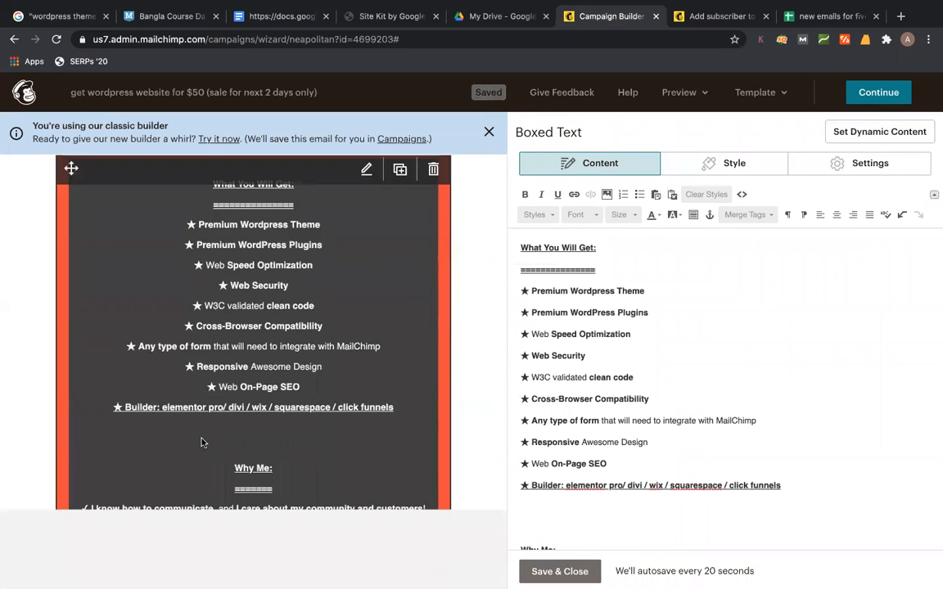
scroll(204, 443, "down", 1)
scroll(705, 357, "down", 1)
scroll(706, 357, "up", 1)
scroll(635, 382, "down", 3)
left_click(518, 381)
key("ctrl+shift+End")
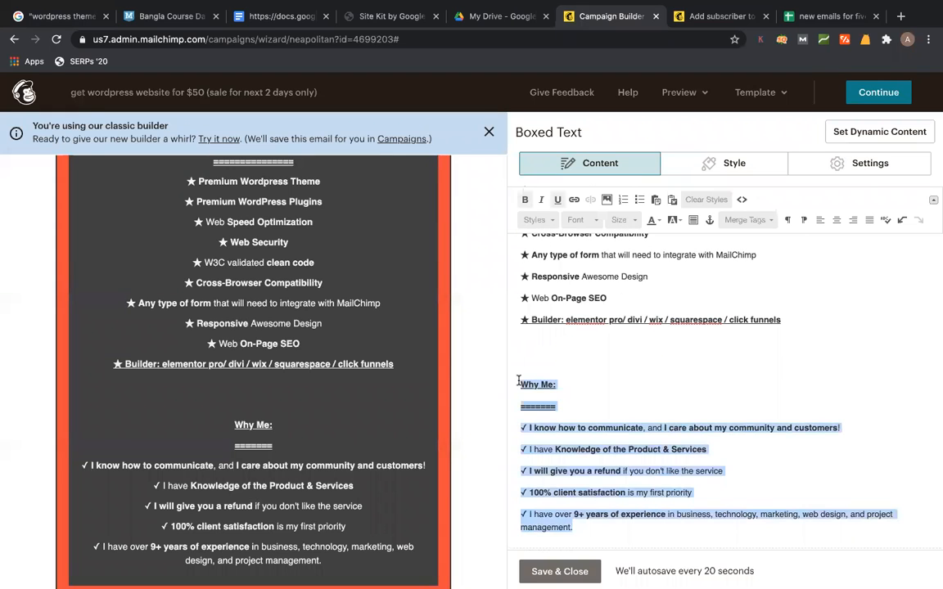
key("BackSpace")
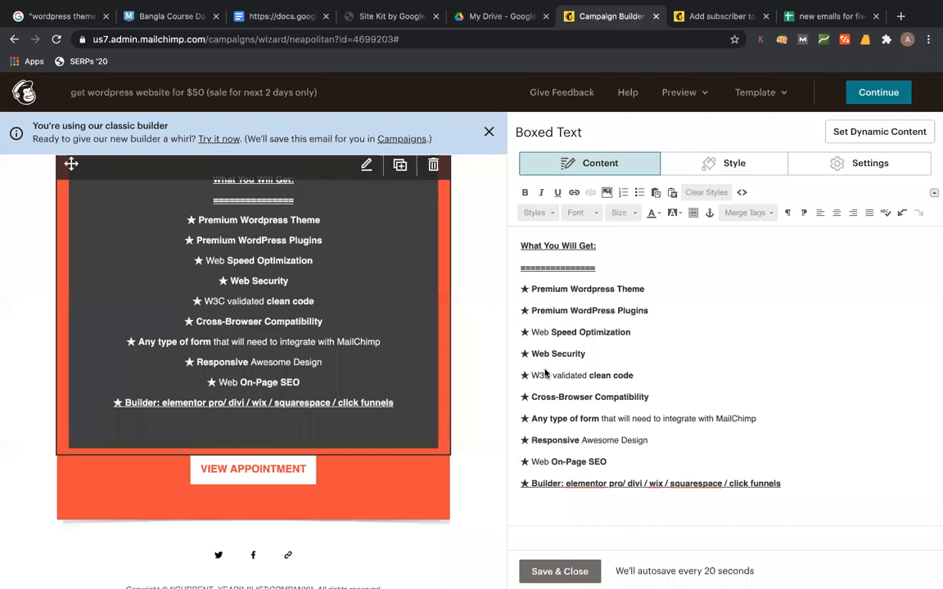
left_click(559, 571)
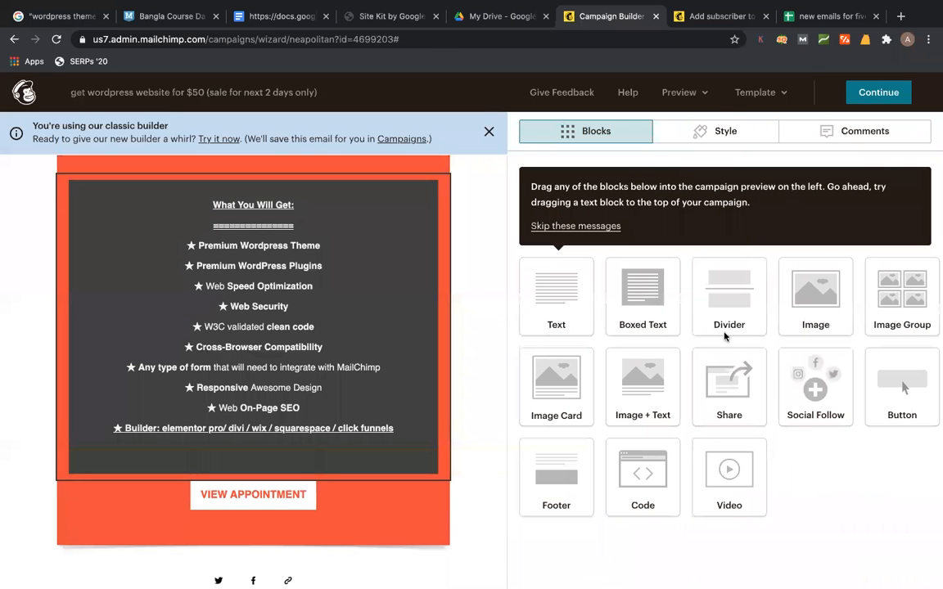
- Place a new Image Card block below the feature box, above VIEW APPOINTMENT
scroll(464, 362, "down", 4)
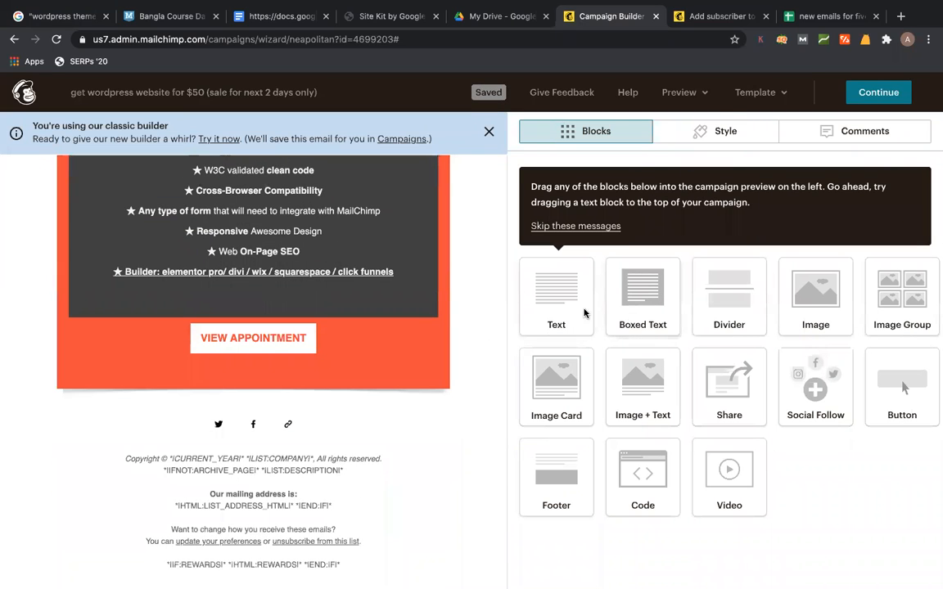
left_click_drag(566, 404, 359, 319)
left_click_drag(430, 363, 431, 363)
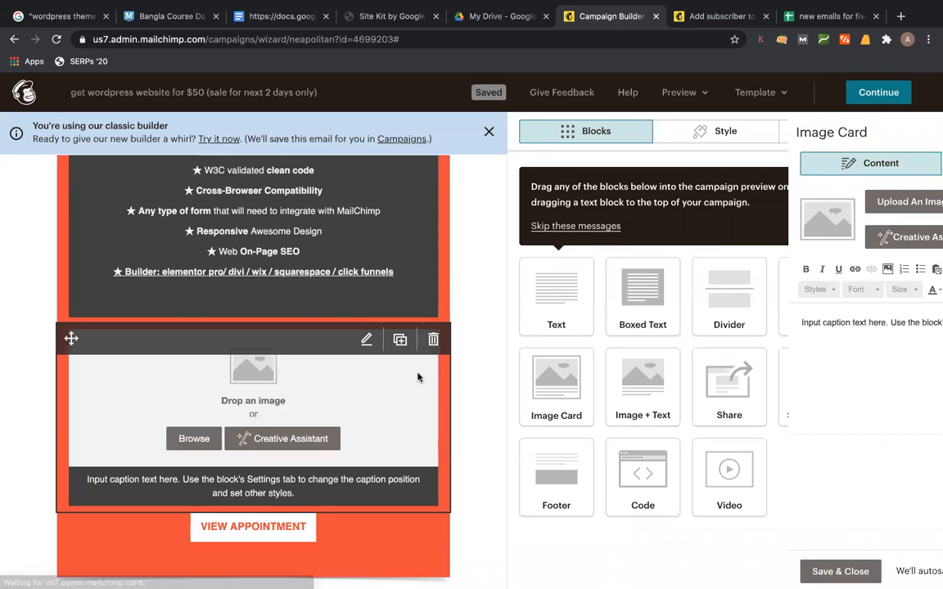
left_click(433, 340)
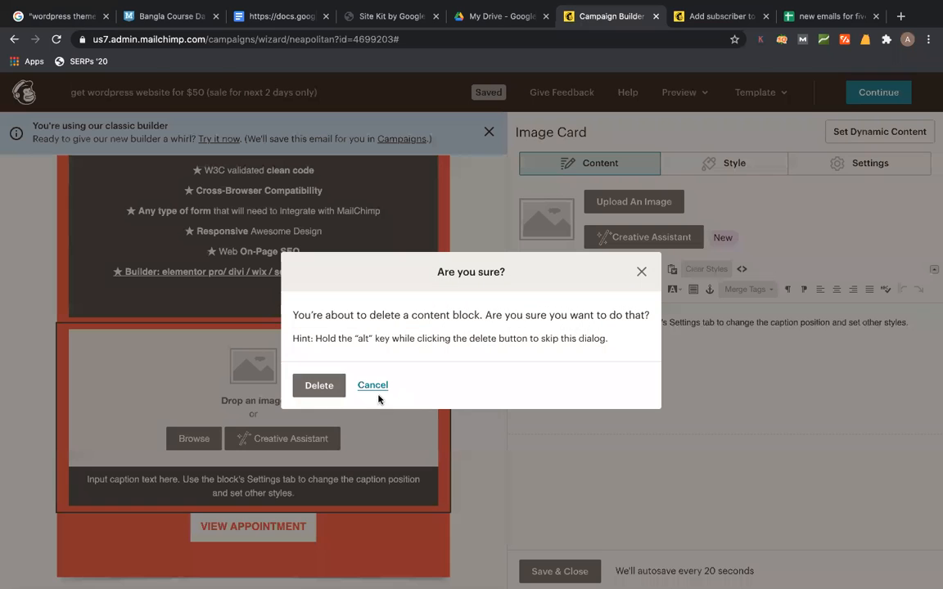
left_click(368, 385)
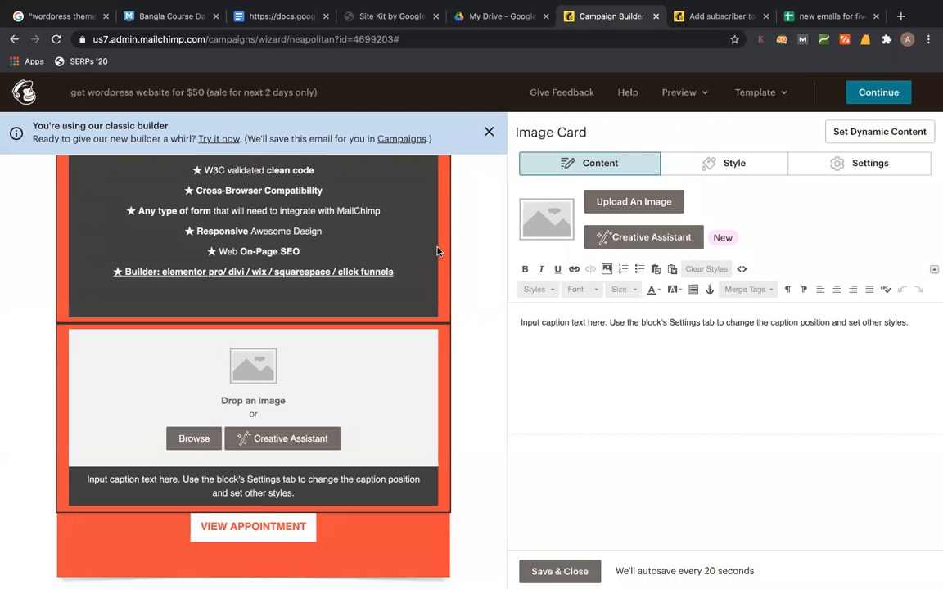
- Upload the Elementor website screenshot from the Desktop into the image card
left_click(657, 199)
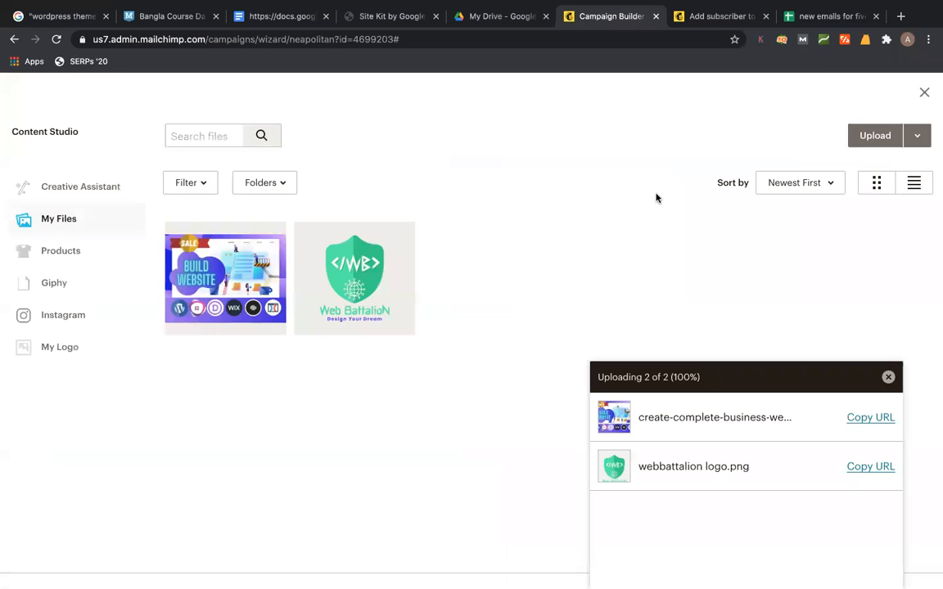
left_click(867, 146)
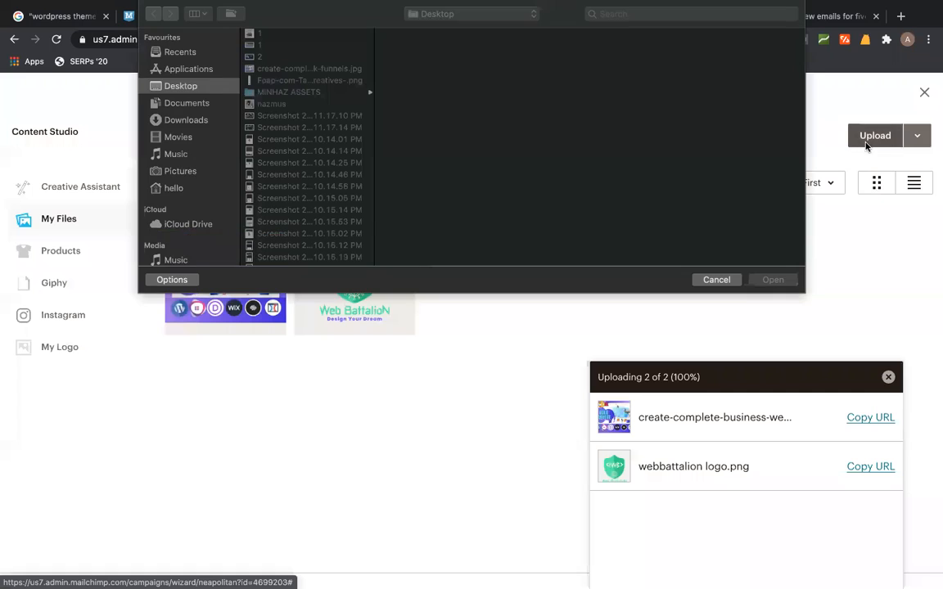
left_click(324, 92)
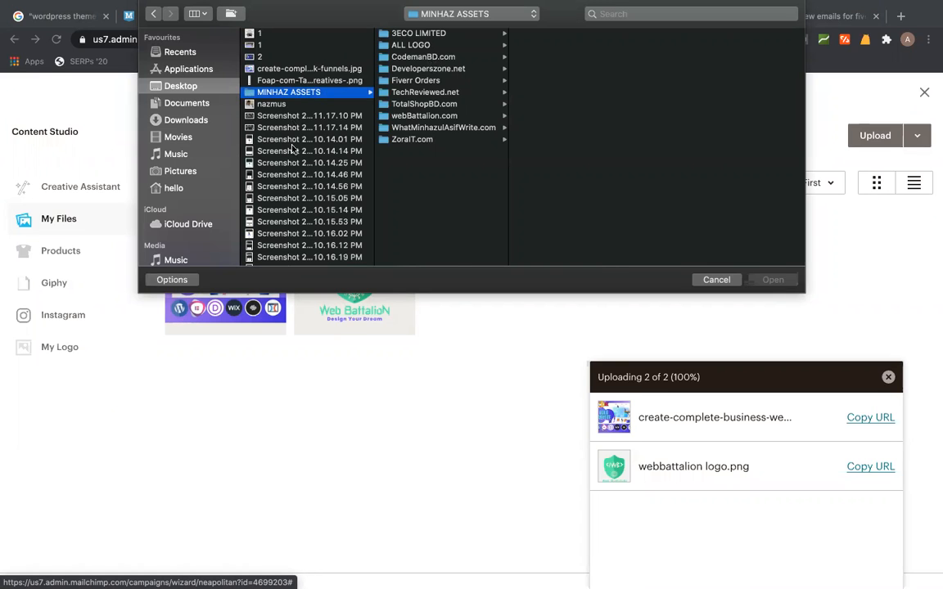
left_click(293, 116)
scroll(294, 152, "down", 4)
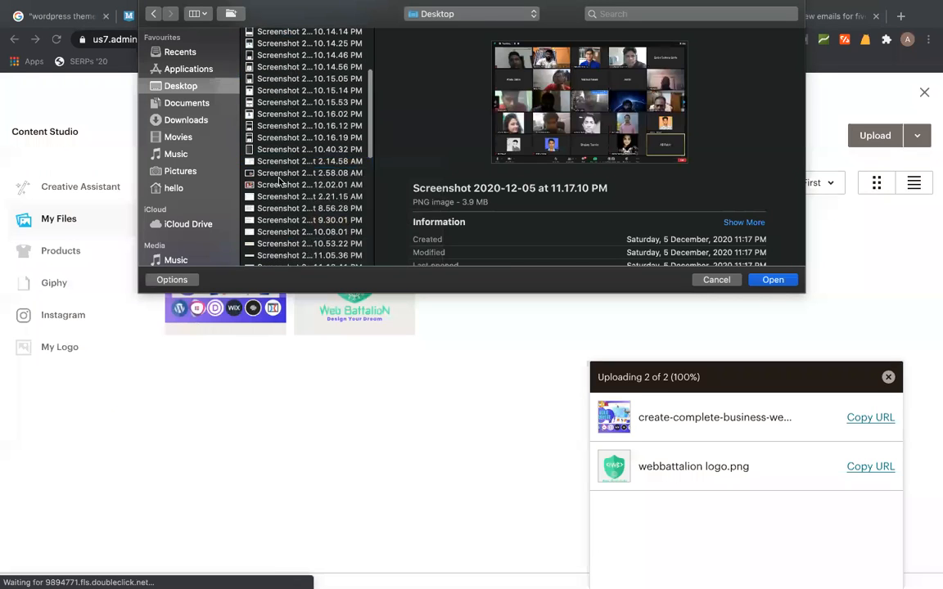
double_click(287, 184)
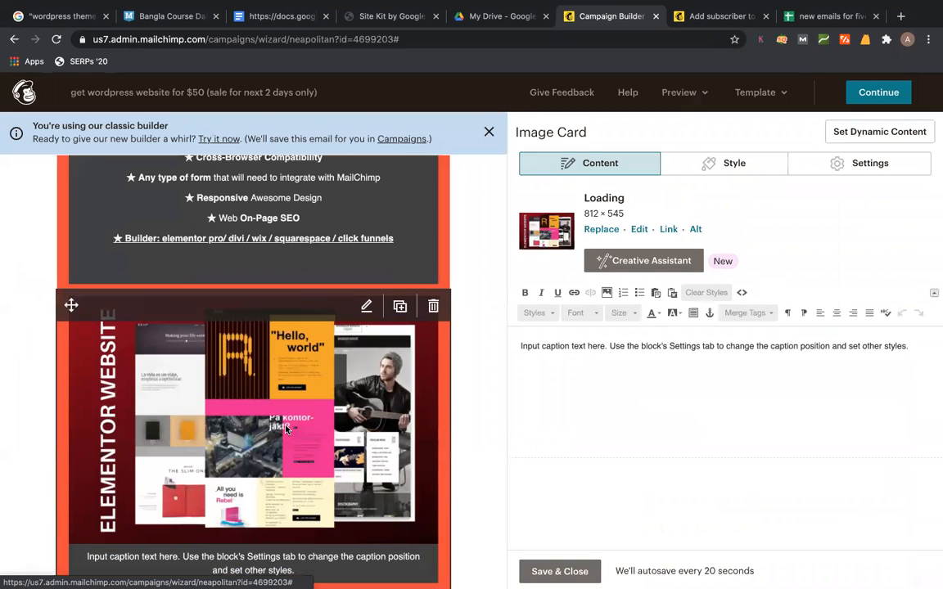
- Replace the card's caption with the Why Me checklist and save the card
left_click(627, 358)
key("ctrl+a")
type("Why Me: ======== ✓ I know how to communicate, and I care about my community and customers! ✓ I have Knowledge of the Product & Services ✓ I will give you a refund if you don't like the service ✓ 100% client satisfaction is my first priority ✓ I have over 9+ years of experience in business, technology, marketing, web design, and project management.")
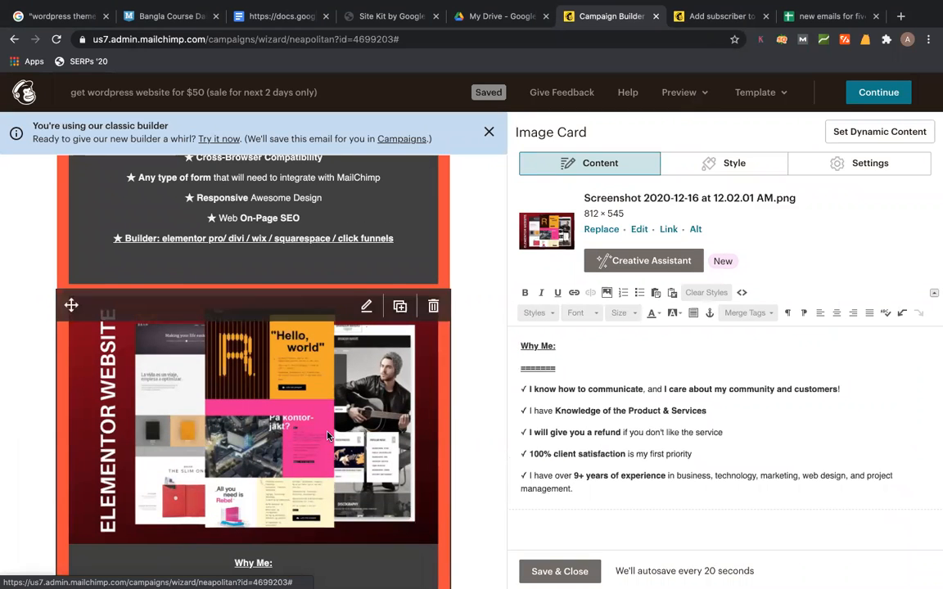
scroll(327, 435, "down", 5)
scroll(327, 435, "up", 10)
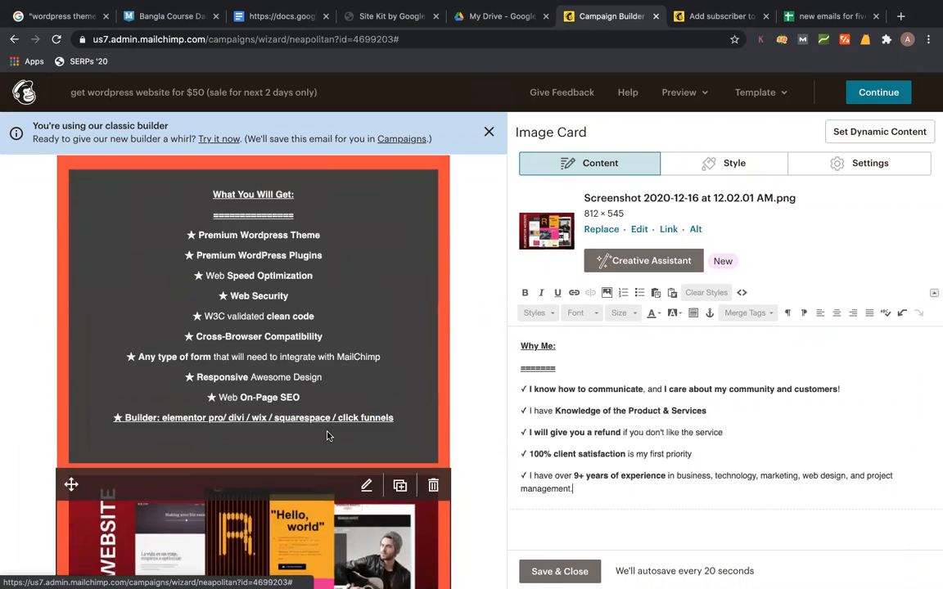
scroll(327, 435, "down", 6)
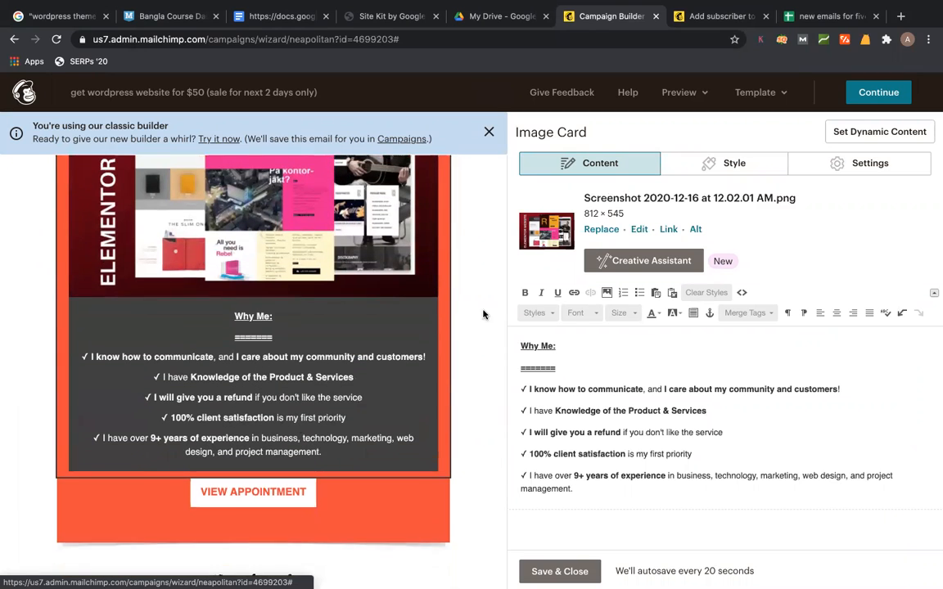
left_click(555, 571)
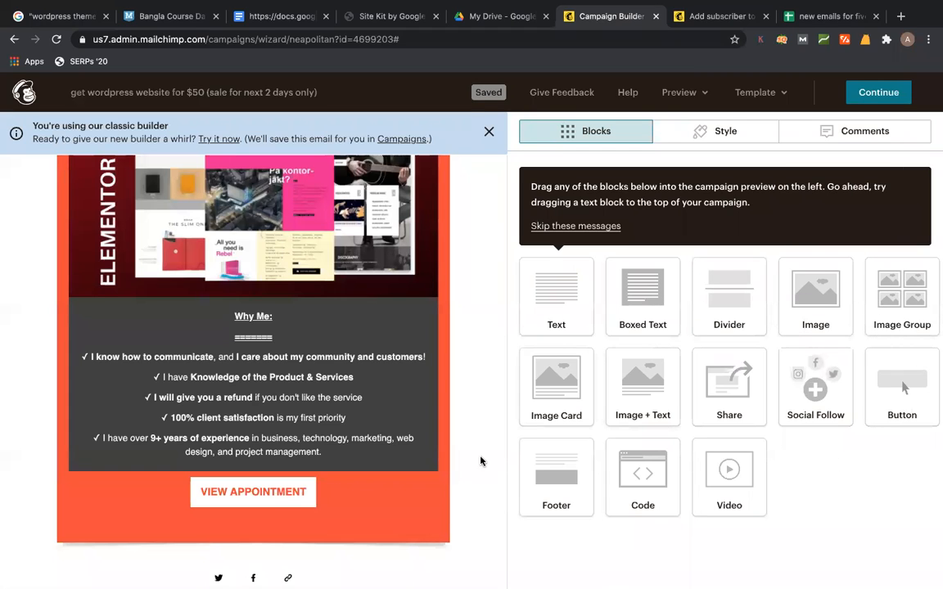
scroll(480, 461, "down", 2)
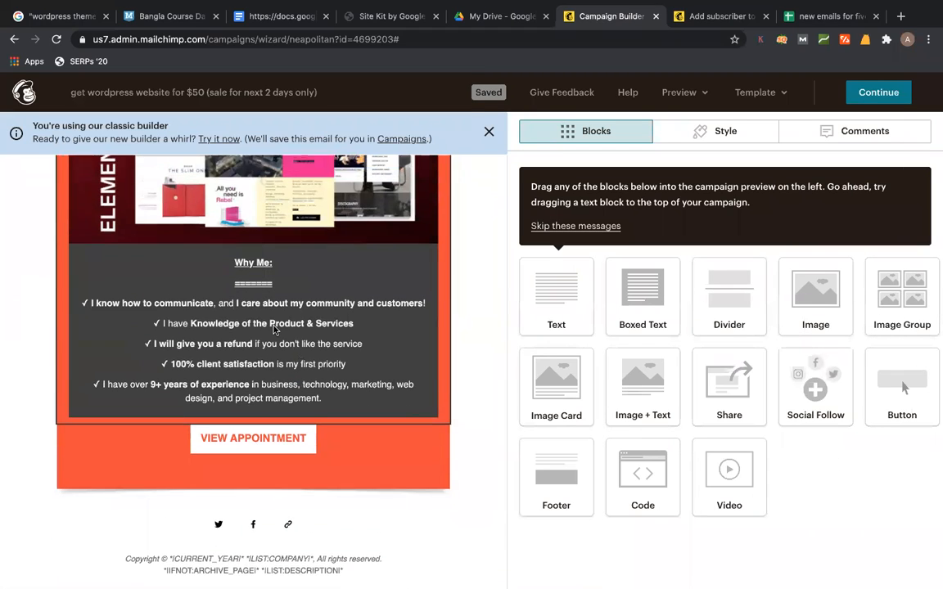
left_click_drag(610, 390, 254, 379)
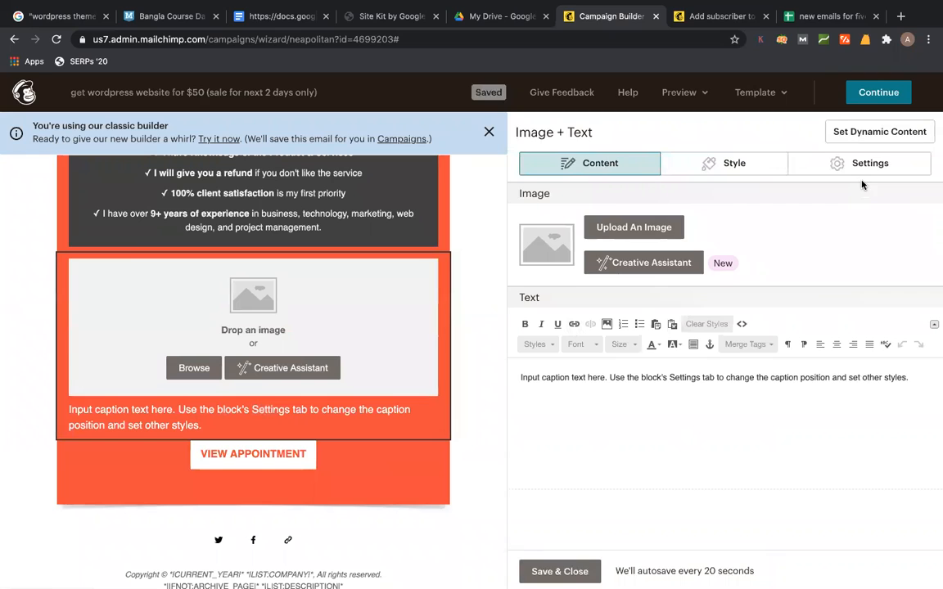
left_click(817, 168)
left_click(527, 267)
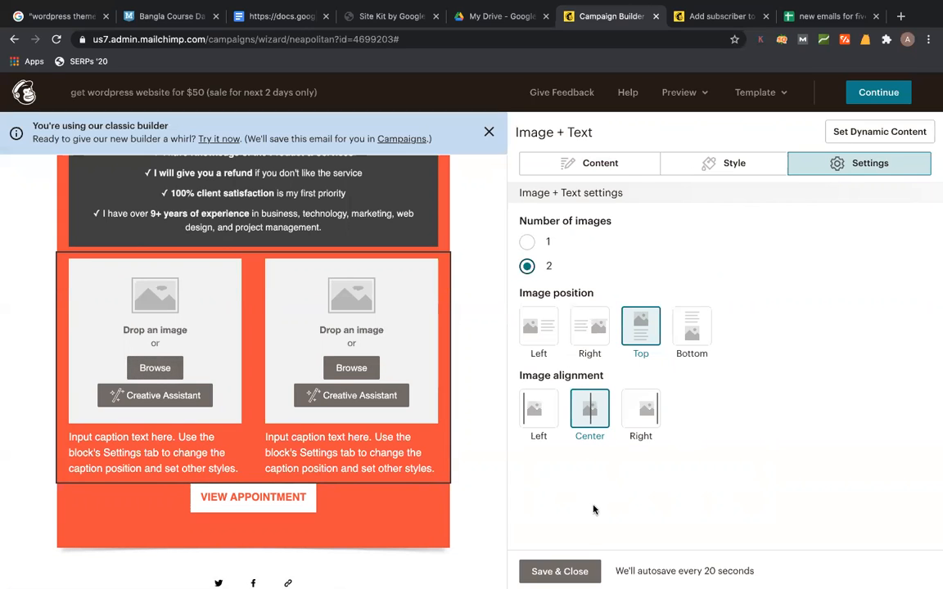
left_click(433, 269)
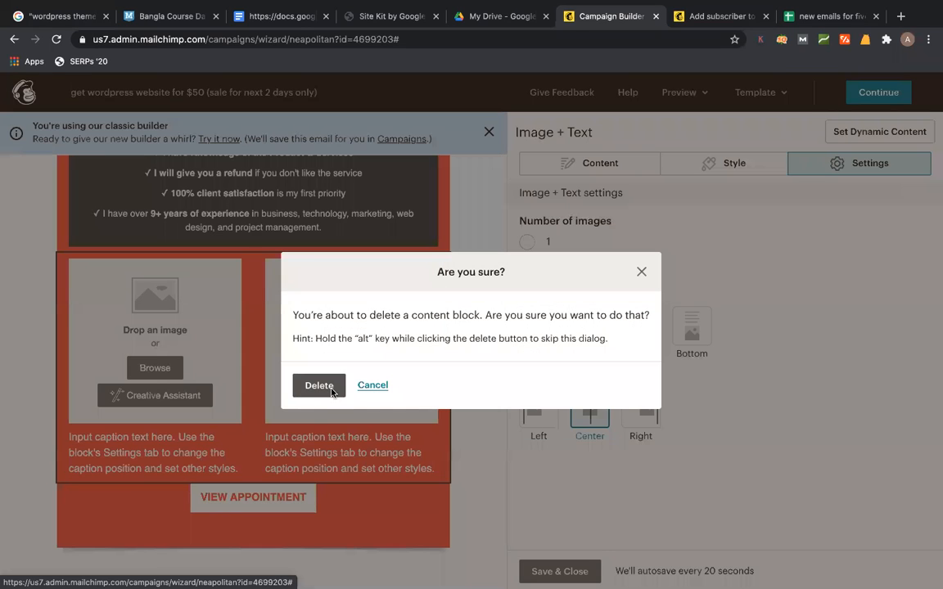
left_click(319, 387)
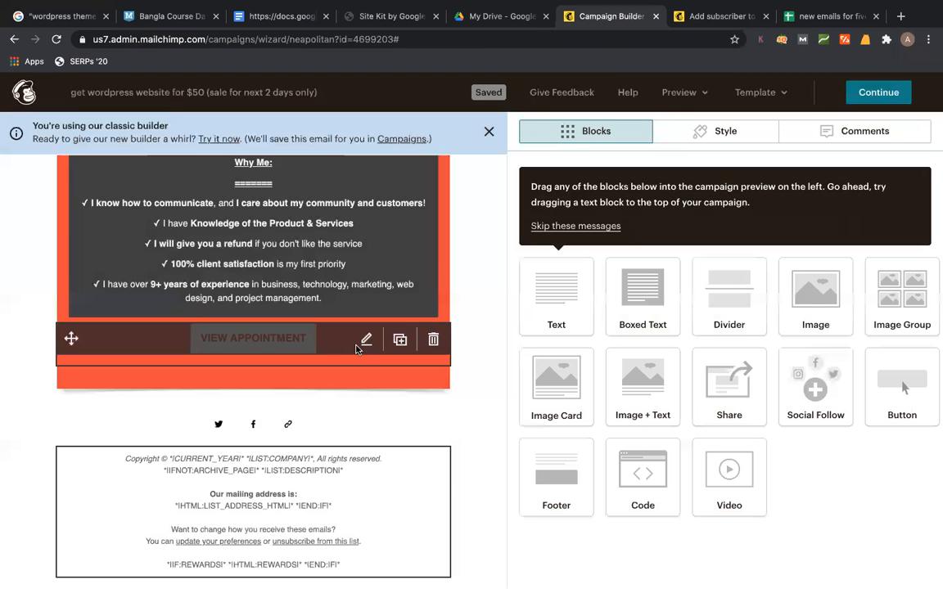
left_click(365, 340)
- Change the button text to 'HIRE ME' and move to the Web address (URL) field
left_click(688, 277)
left_click(748, 211)
type("HIRE ME")
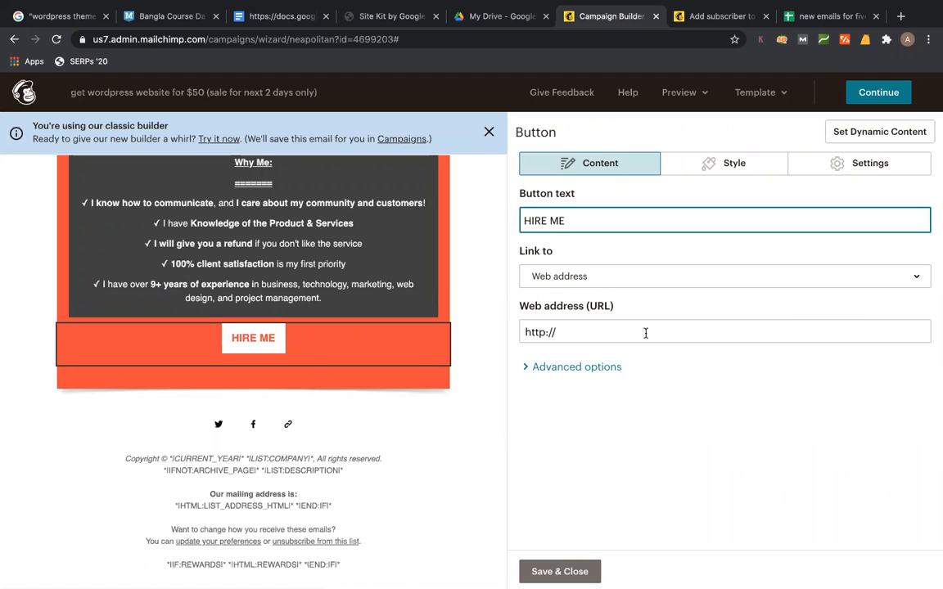
left_click(594, 331)
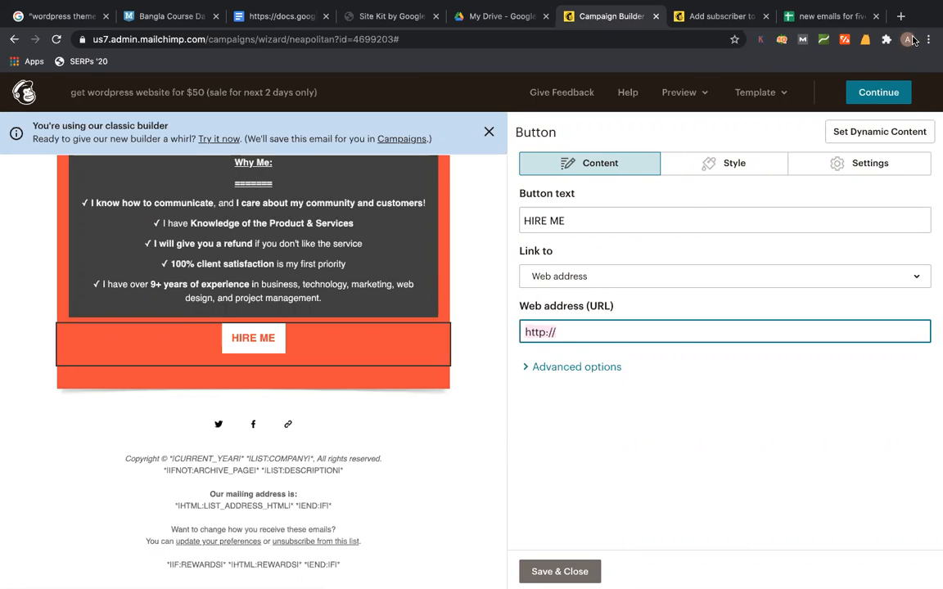
left_click(909, 40)
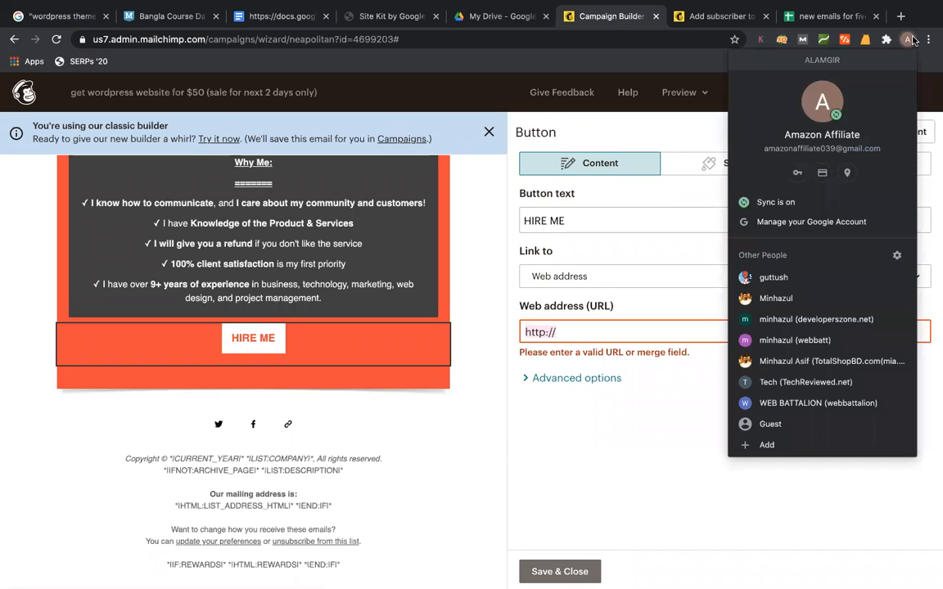
- Copy the link from Share Your Gig in the Fiverr profile, then return to Mailchimp's button editor
left_click(764, 361)
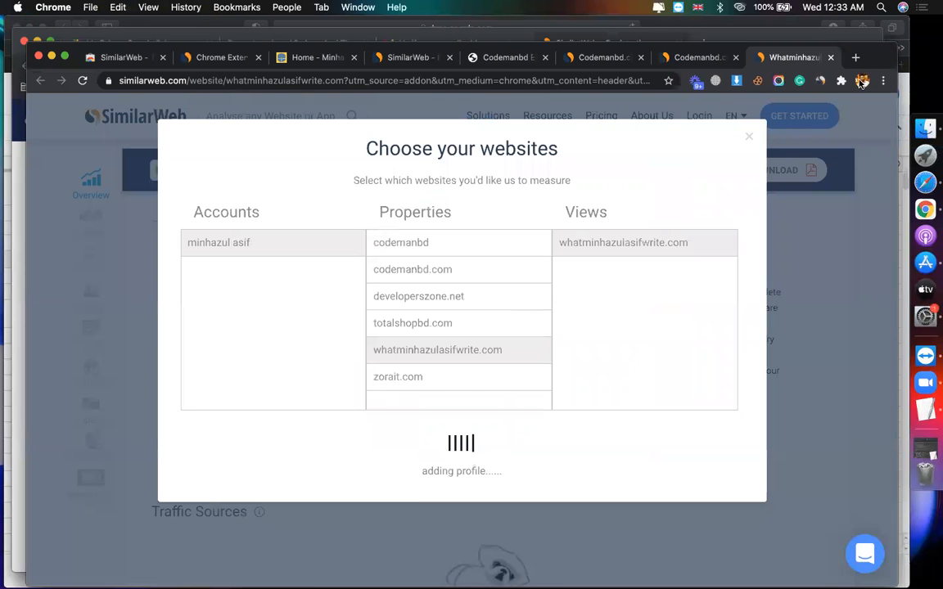
left_click(862, 81)
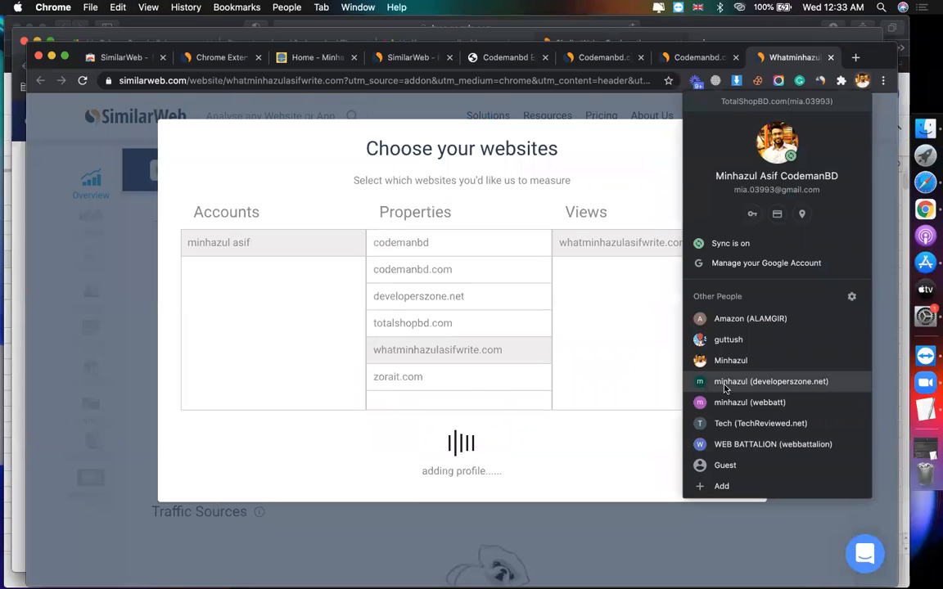
left_click(725, 402)
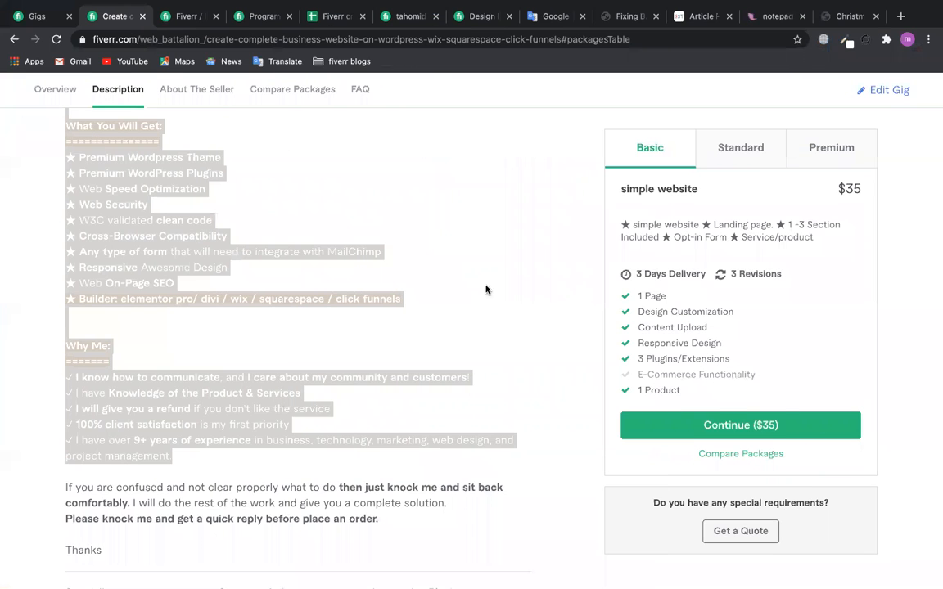
scroll(486, 289, "up", 10)
left_click(782, 127)
left_click(586, 360)
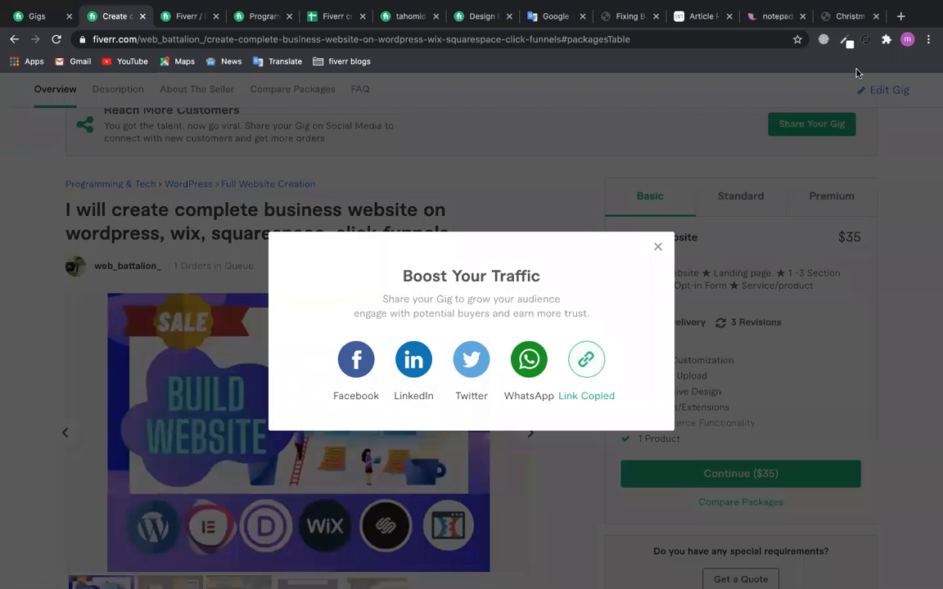
left_click(907, 40)
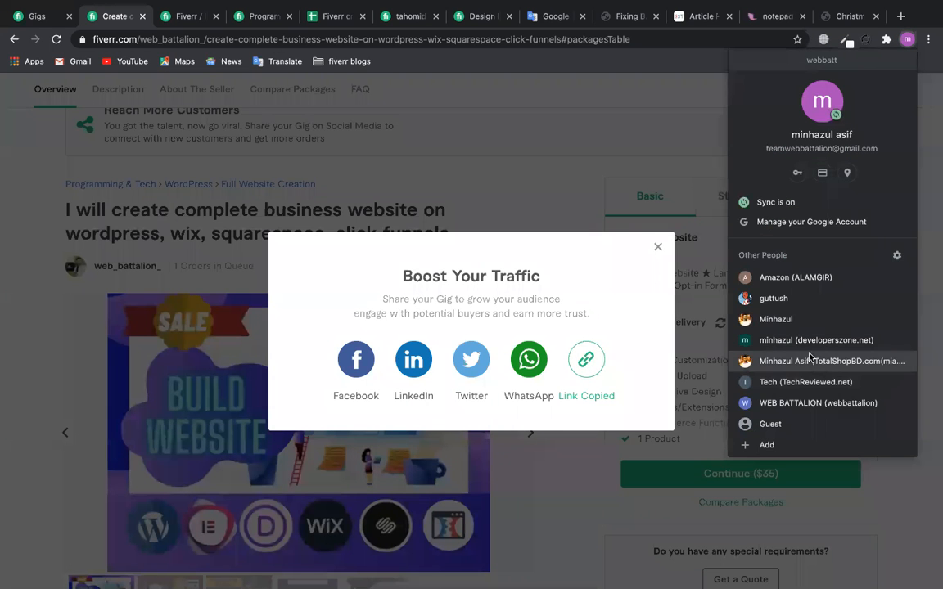
left_click(798, 280)
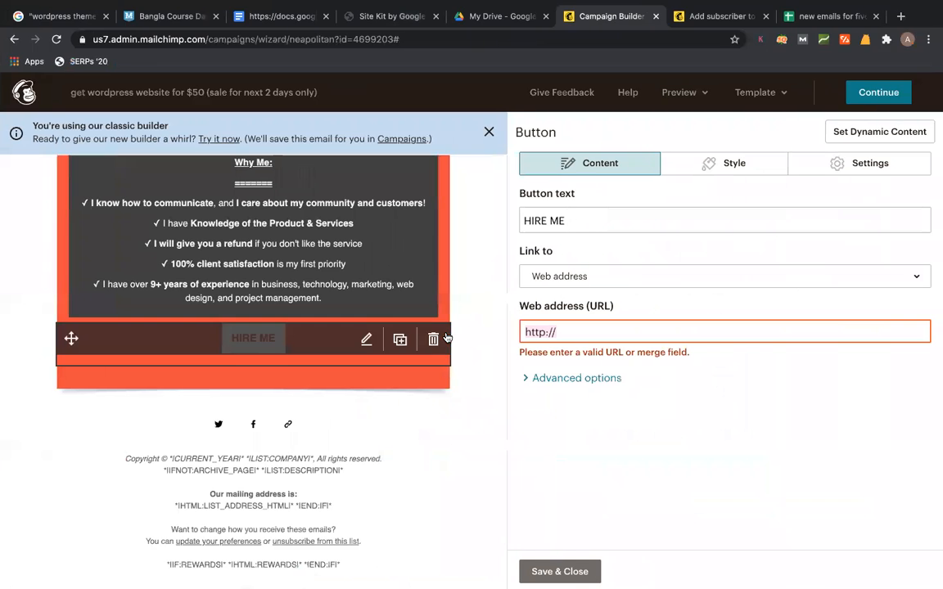
- Paste the Fiverr gig share URL as the HIRE ME button's web address, save, and continue
key("super+v")
left_click(771, 417)
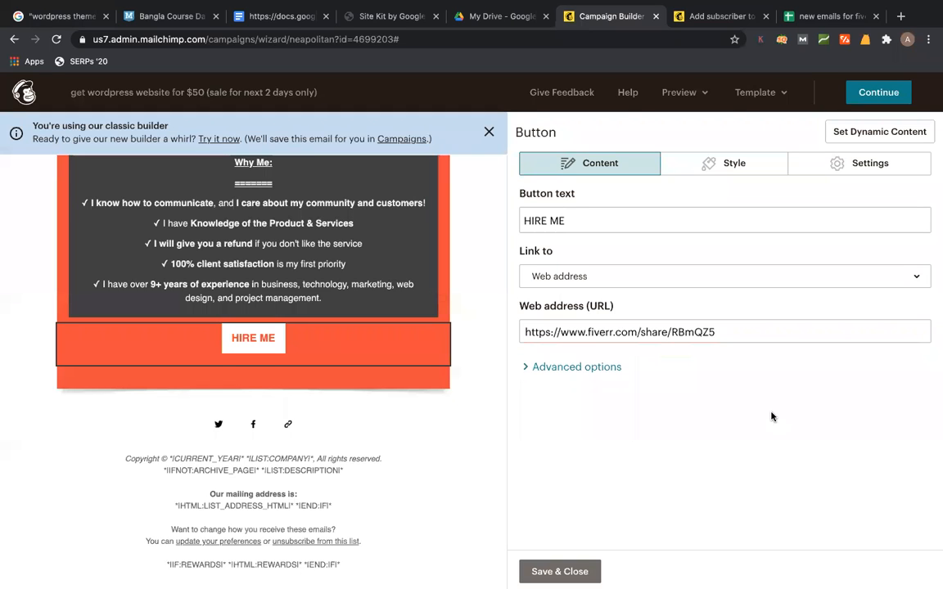
left_click(573, 571)
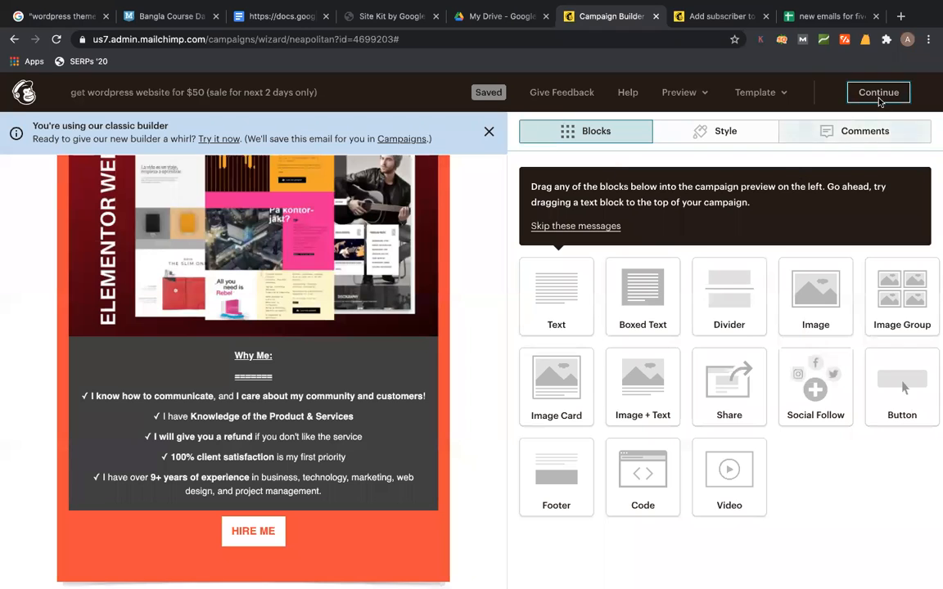
left_click(878, 95)
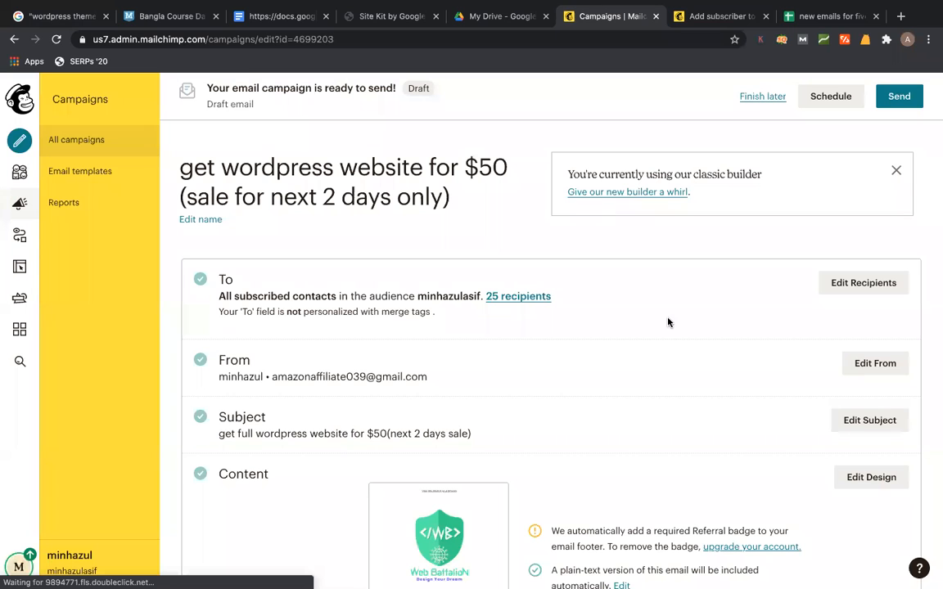
- Look over the campaign checklist, then reopen the email in the design editor
scroll(719, 326, "down", 5)
scroll(718, 327, "up", 2)
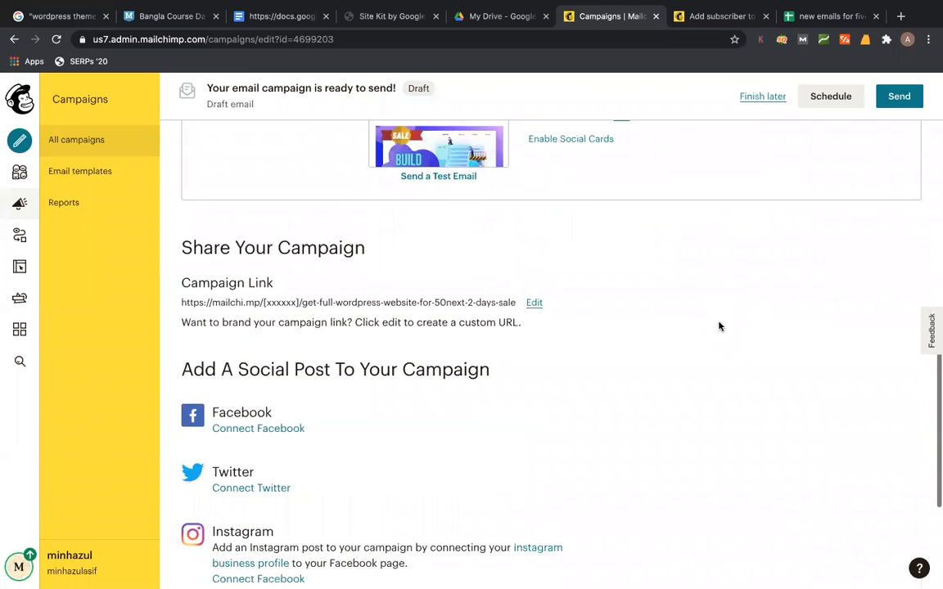
left_click(871, 192)
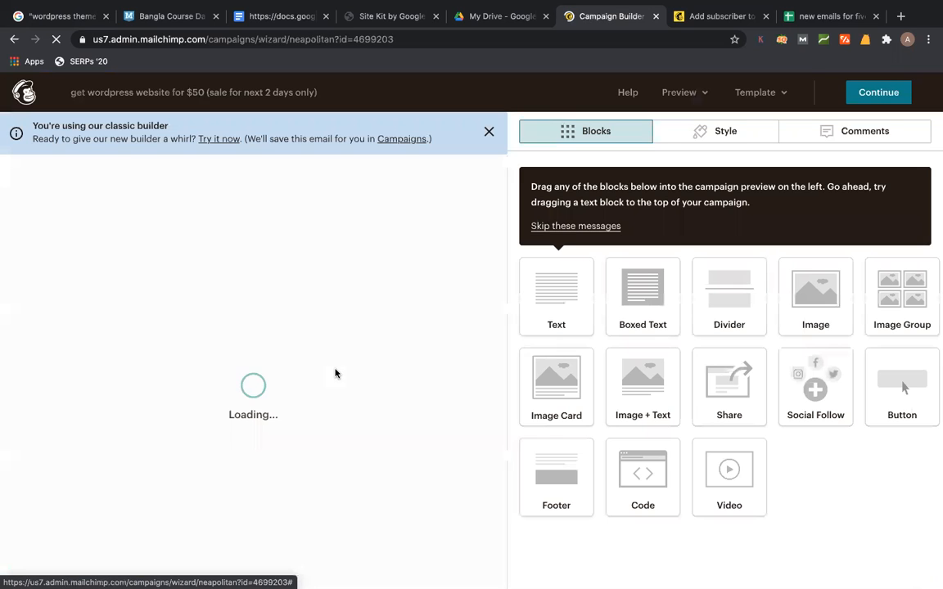
- Delete the old social icons block and add a Social Follow block below HIRE ME
scroll(363, 391, "down", 15)
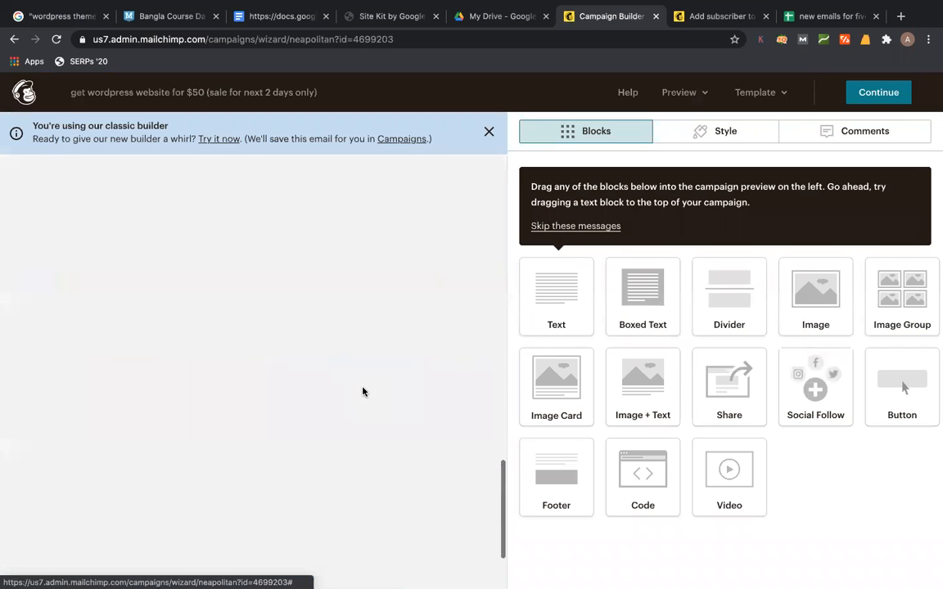
scroll(363, 392, "down", 2)
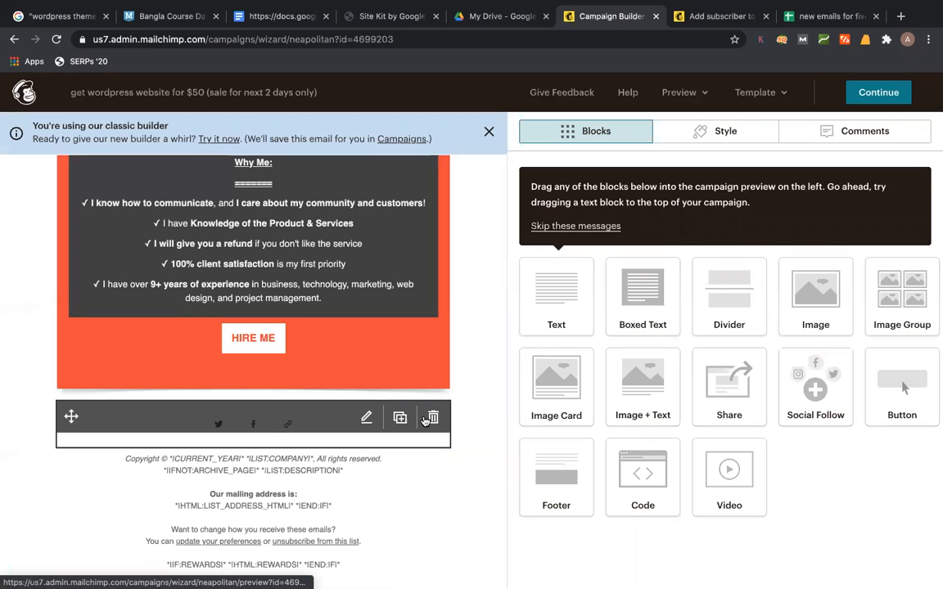
left_click(434, 419)
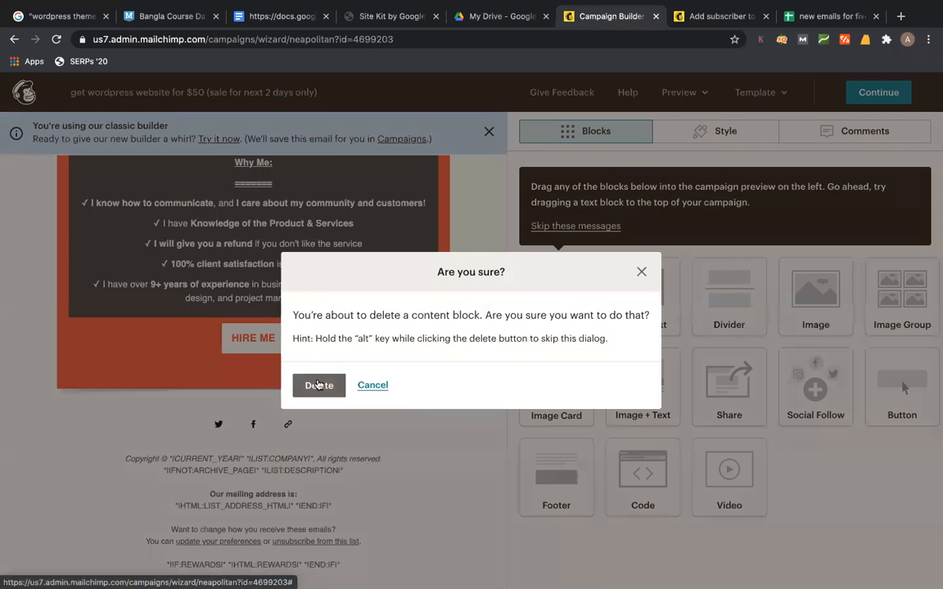
key("Return")
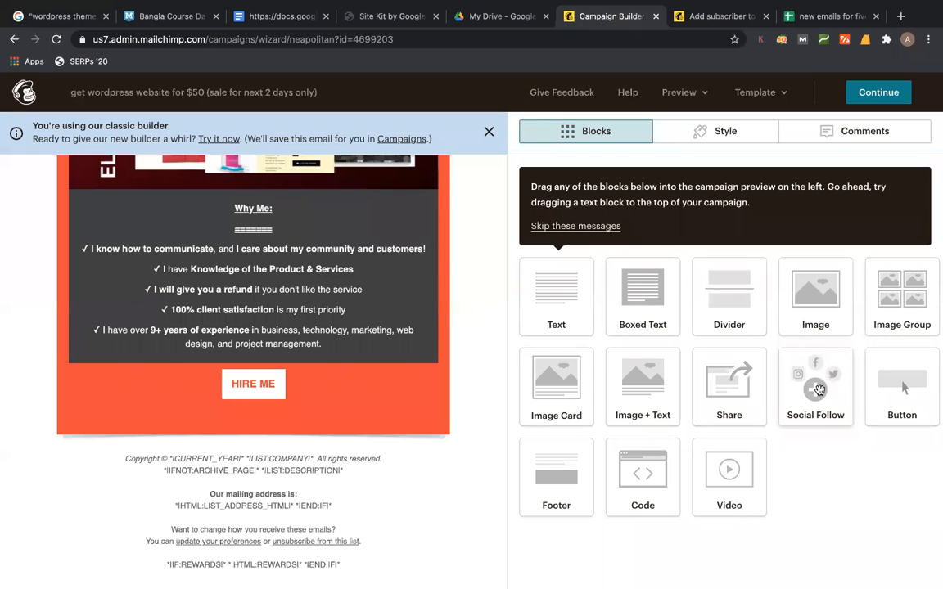
left_click_drag(819, 389, 261, 365)
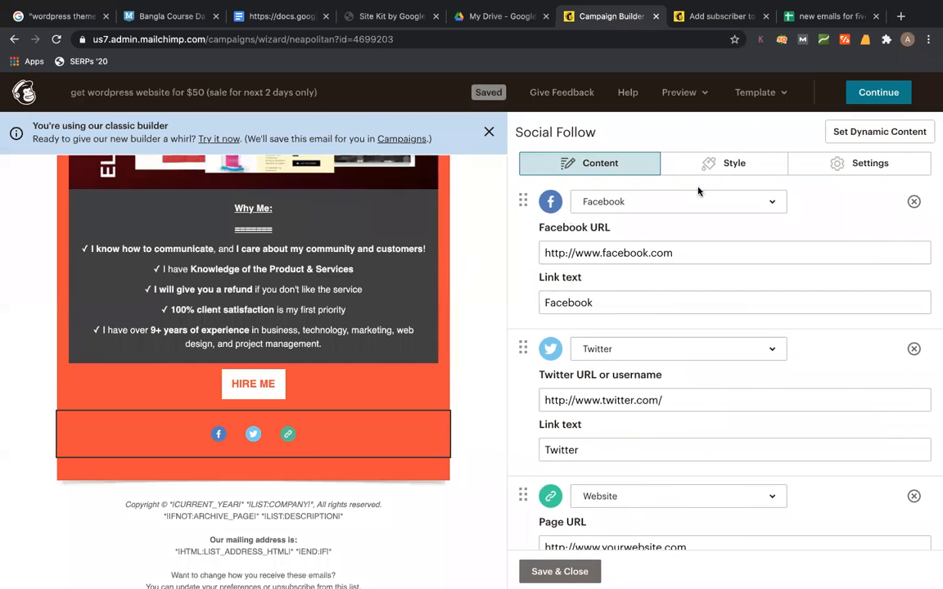
- Give the Social Follow block the coloured icon set with large icons in a row
left_click(768, 165)
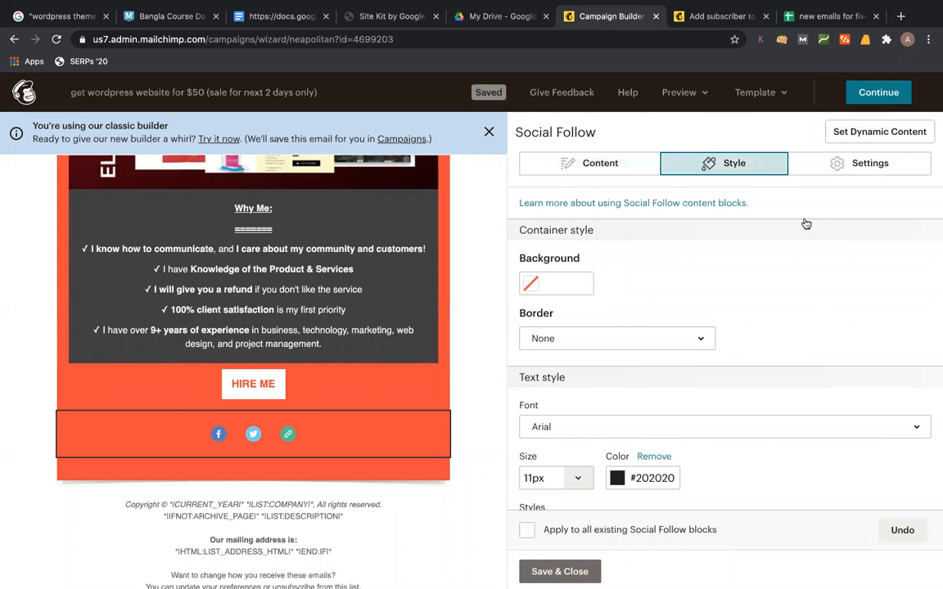
scroll(758, 275, "down", 2)
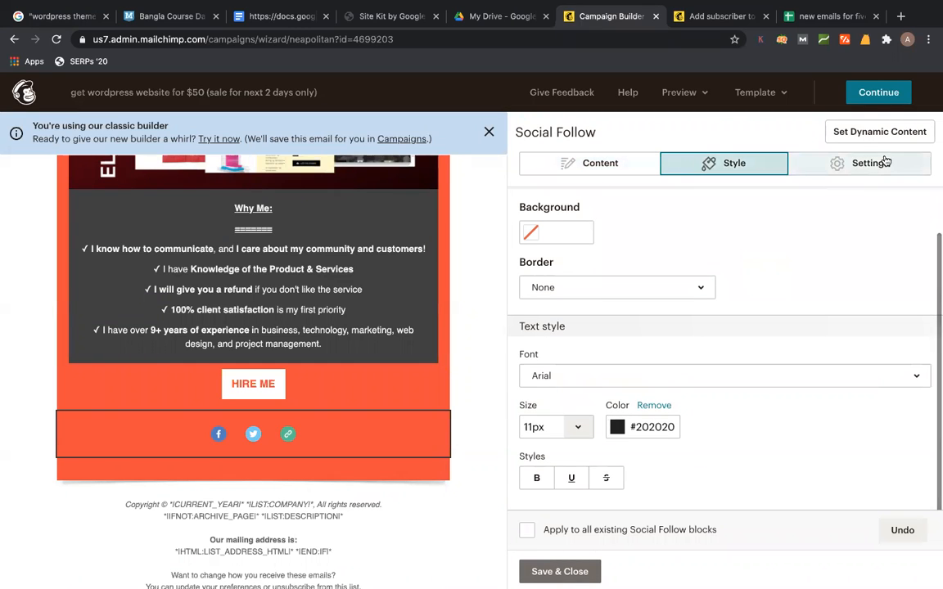
left_click(864, 172)
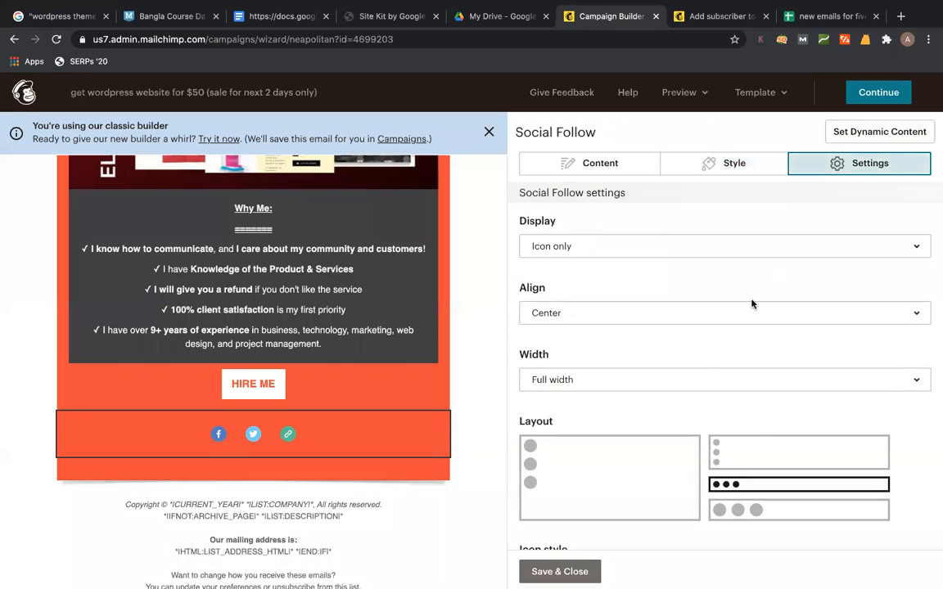
scroll(752, 305, "down", 3)
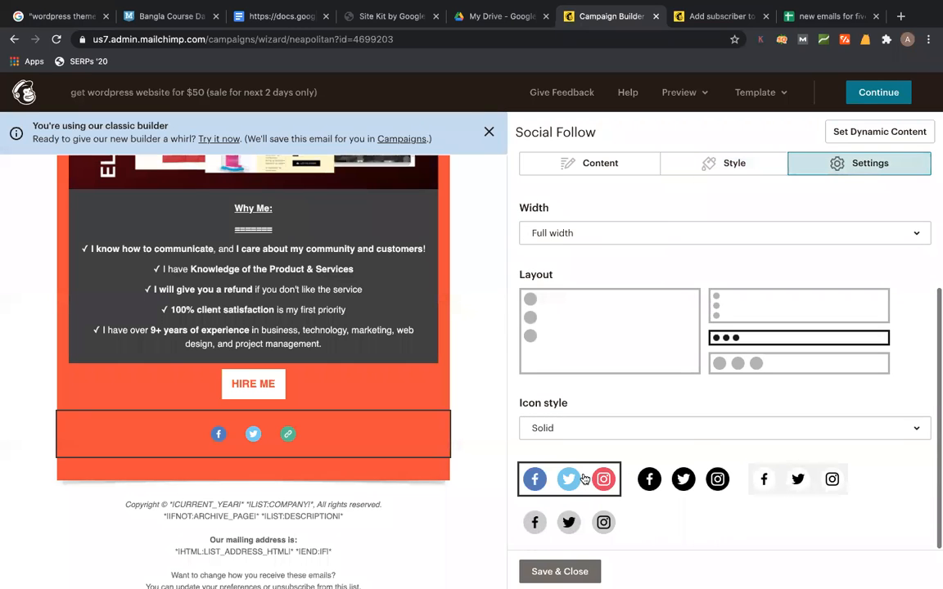
left_click(655, 479)
left_click(595, 479)
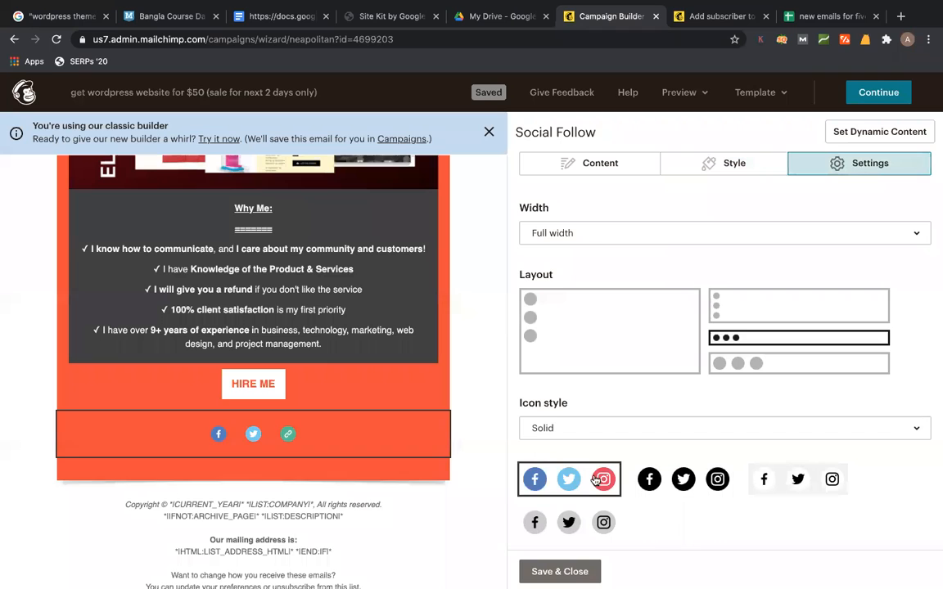
left_click(760, 360)
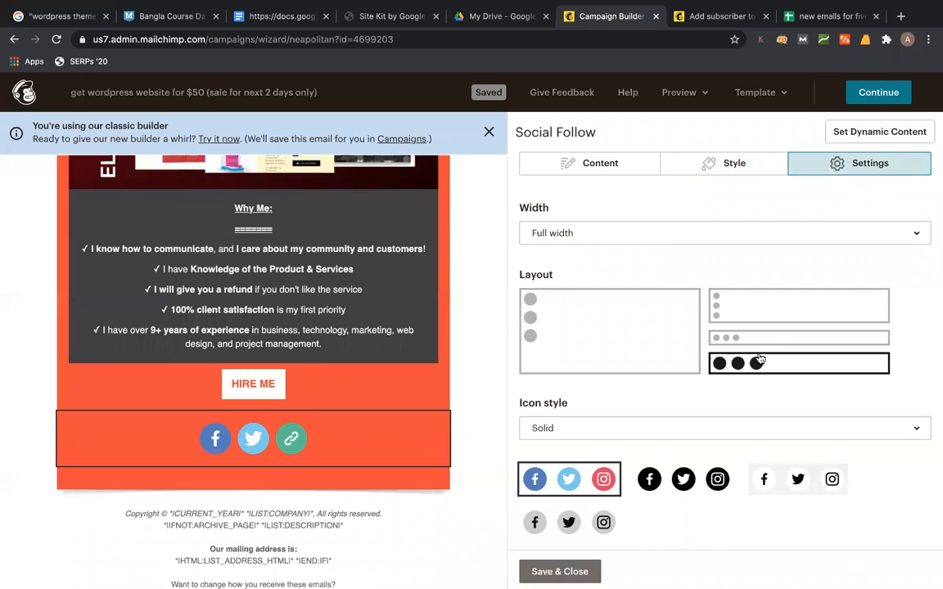
left_click(756, 339)
left_click(740, 326)
left_click(697, 339)
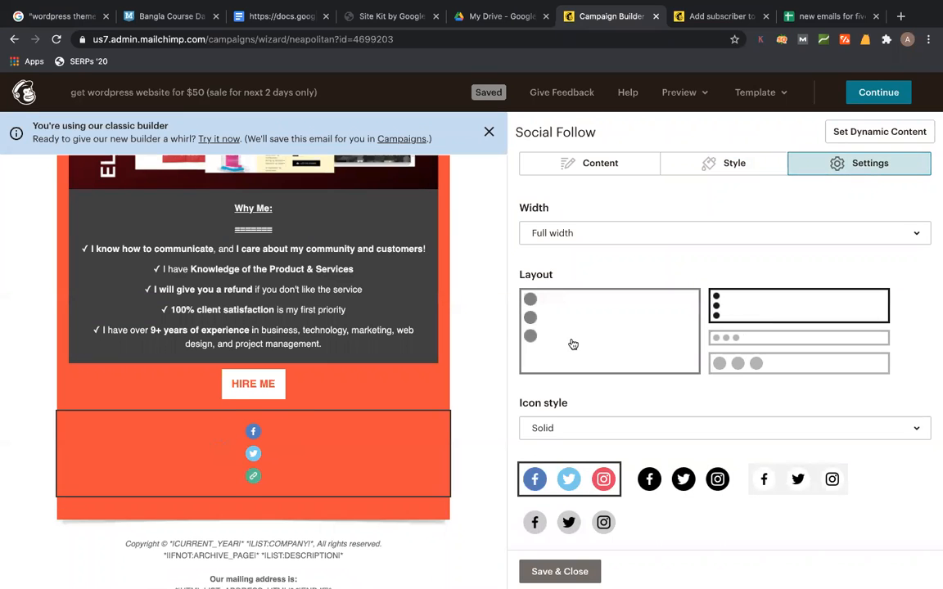
left_click(737, 369)
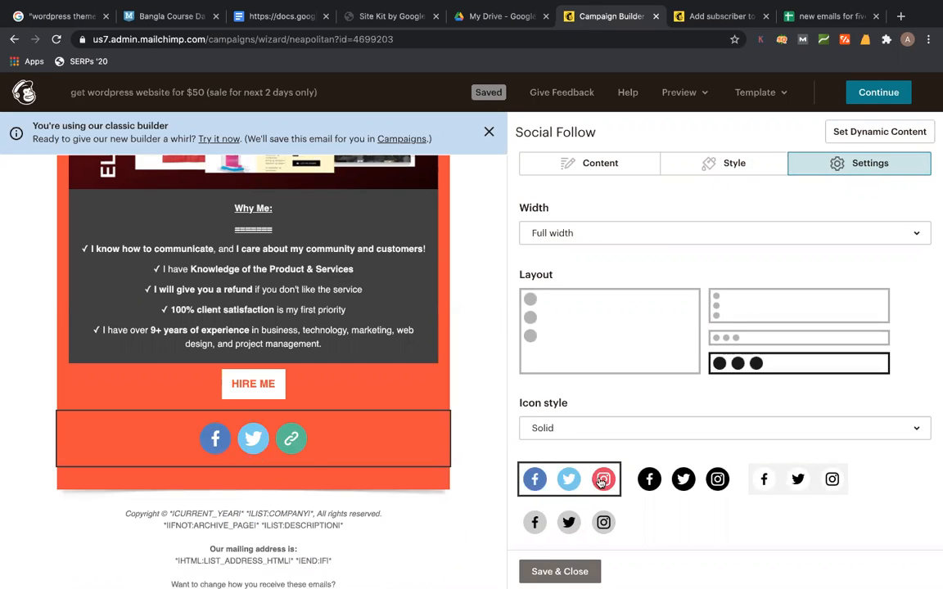
left_click(625, 167)
- Copy the Facebook profile page's URL from Safari and return to Mailchimp's Facebook link field
left_click(736, 244)
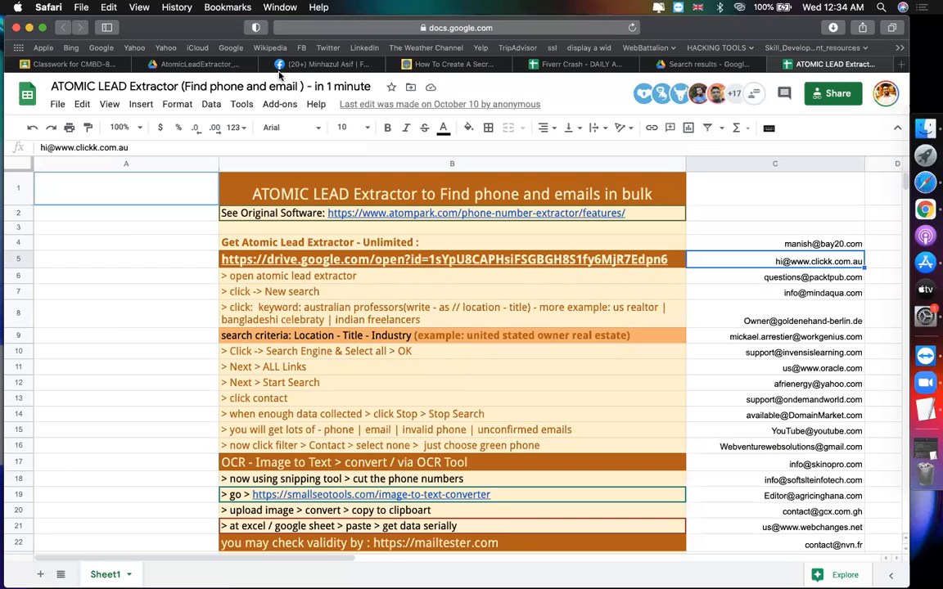
left_click(284, 64)
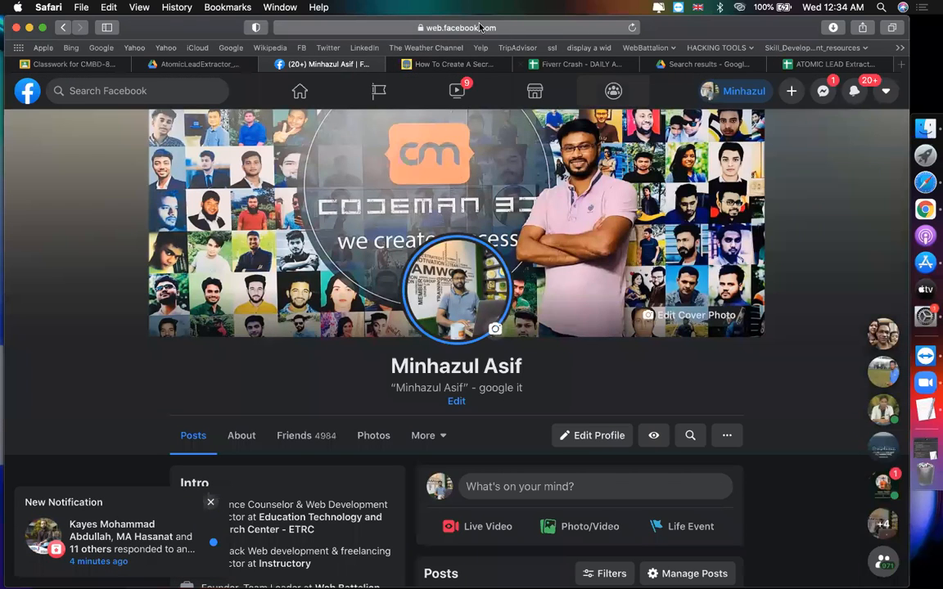
left_click(481, 28)
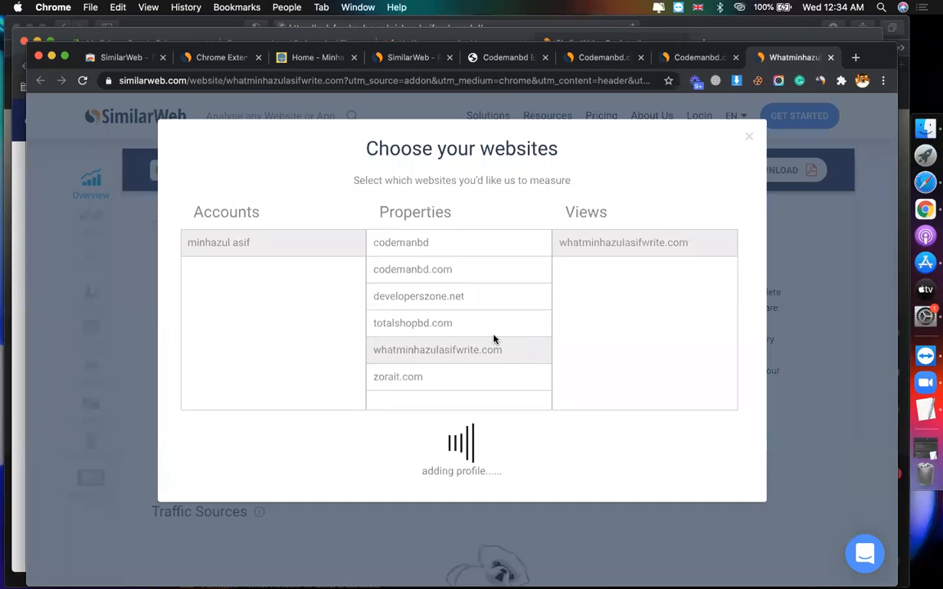
left_click(862, 80)
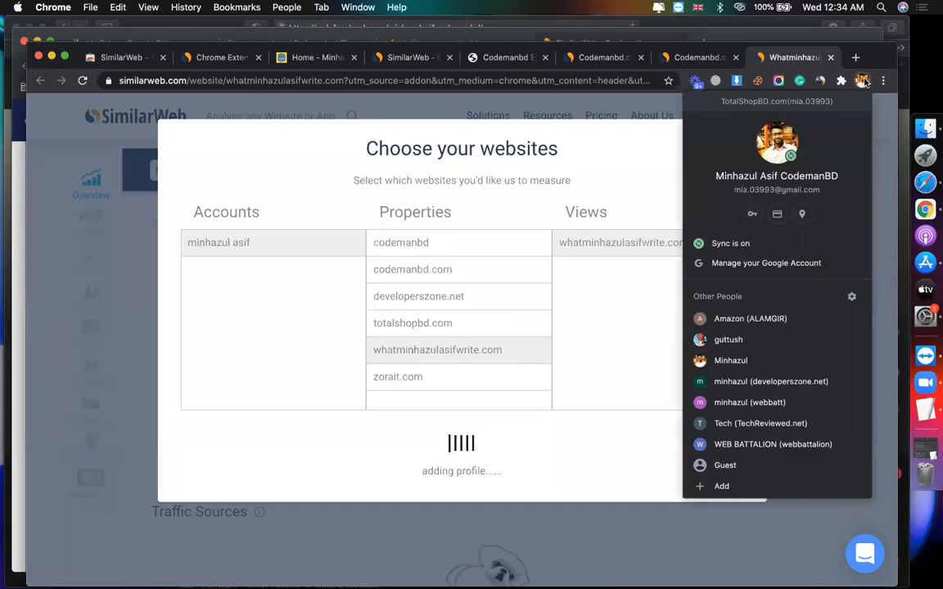
left_click(750, 316)
left_click(755, 261)
type("https://web.facebook.com/minhazulasif.codemanbd/")
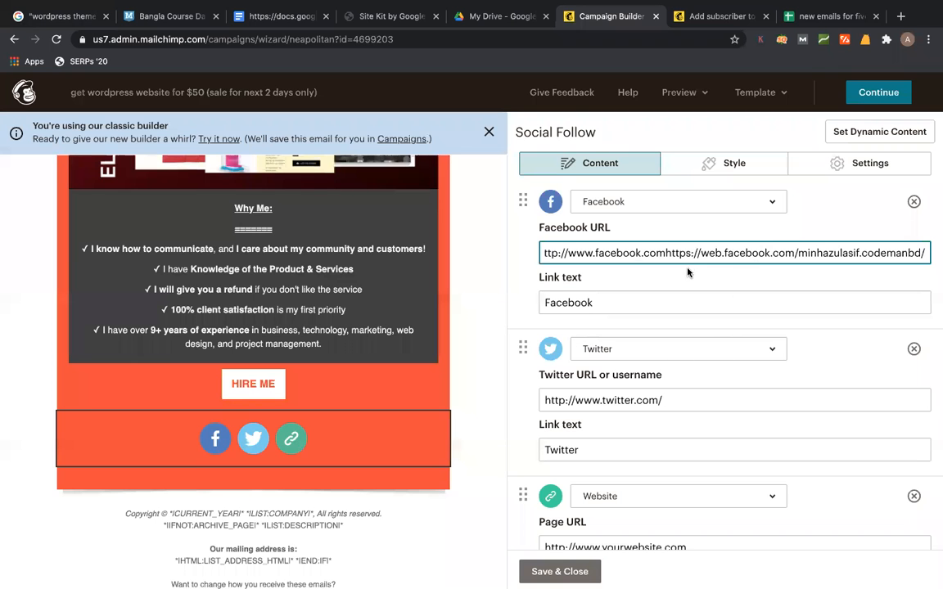
type("https://web.facebook.com/minhazulasif.codemanbd/")
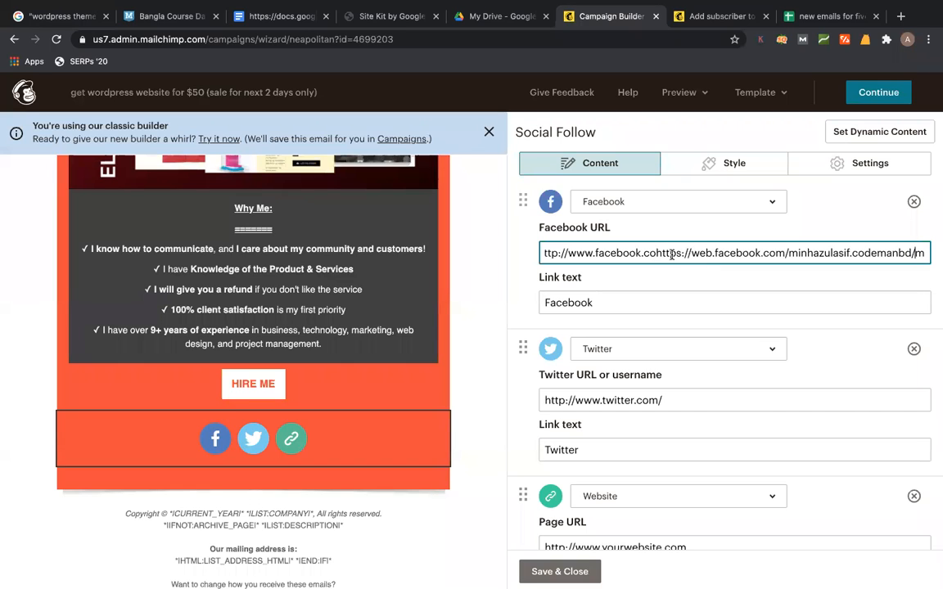
left_click_drag(653, 253, 542, 253)
key("BackSpace")
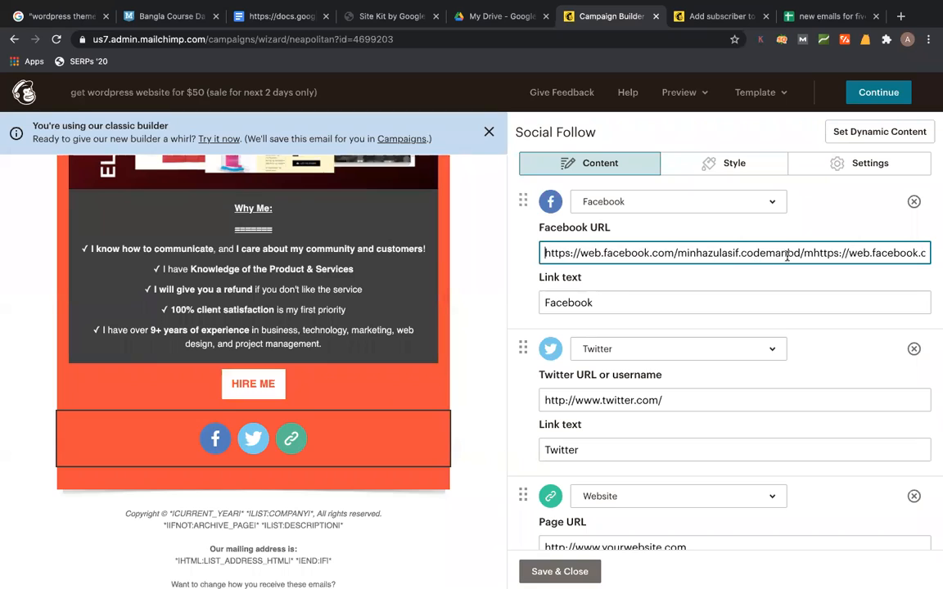
key("super+a")
type("https://web.facebook.com/minhazulasif.codemanbd/")
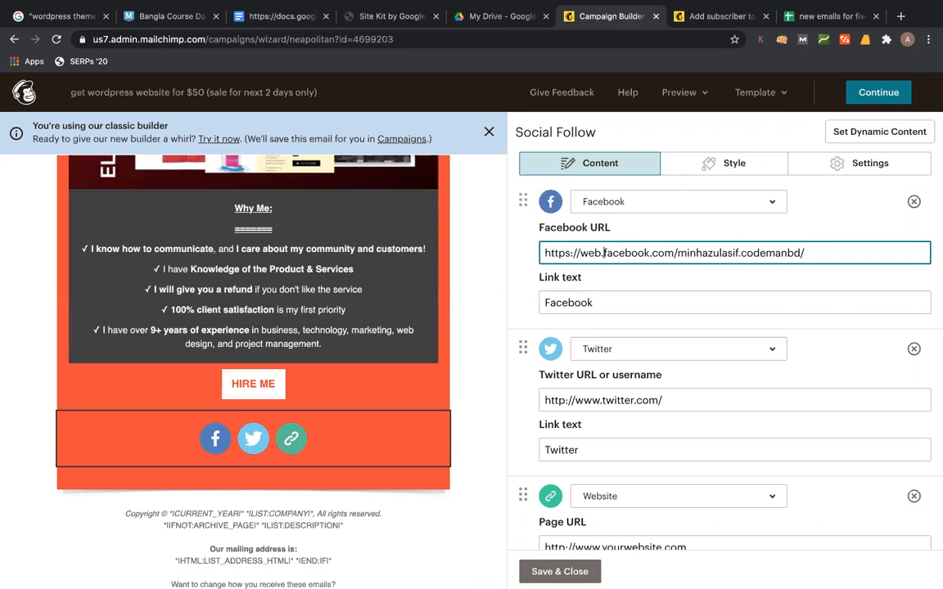
key("BackSpace")
key("BackSpace")
key("BackSpace")
key("BackSpace")
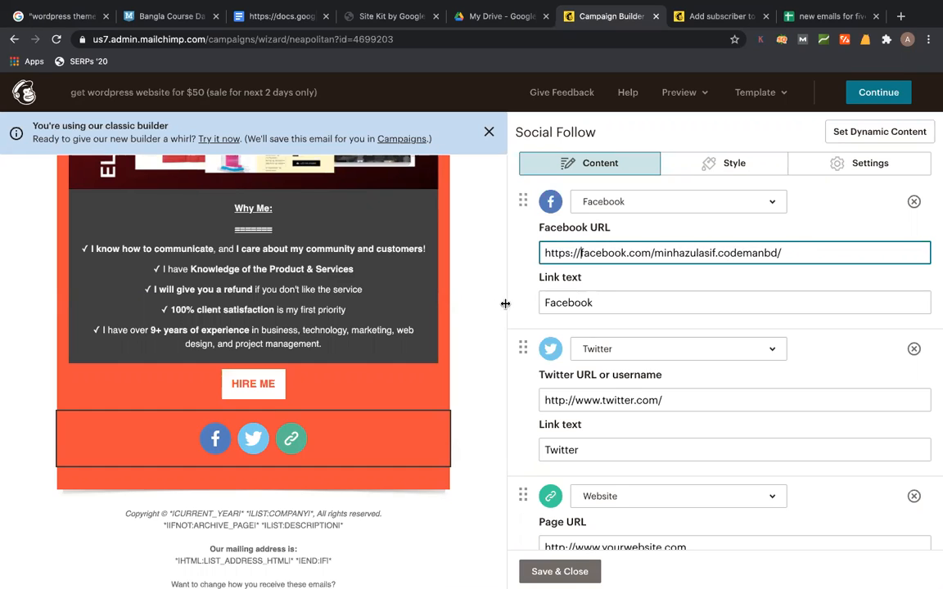
scroll(655, 409, "down", 3)
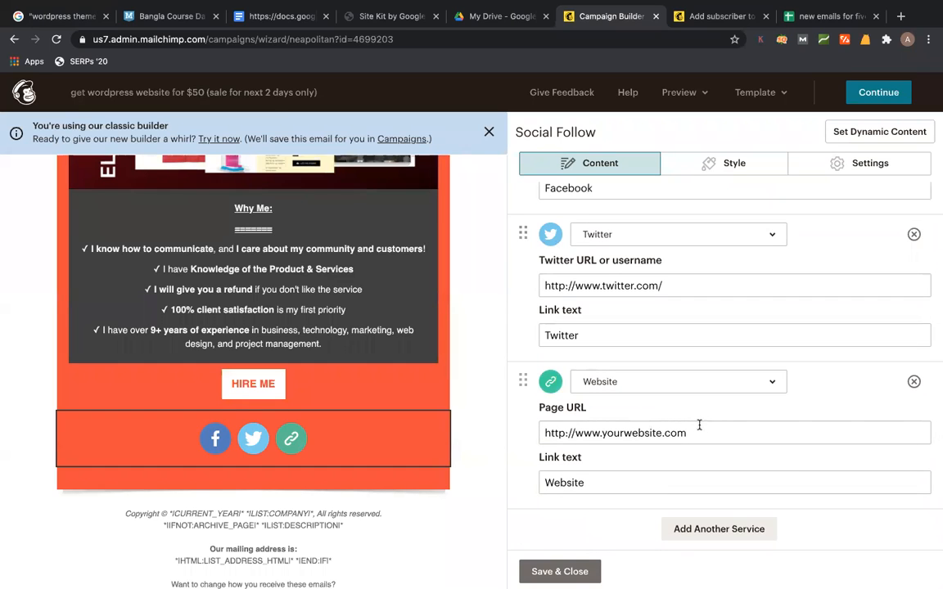
- Exit the editor despite the placeholder warning, review the checklist, and reopen the content for editing
left_click(880, 94)
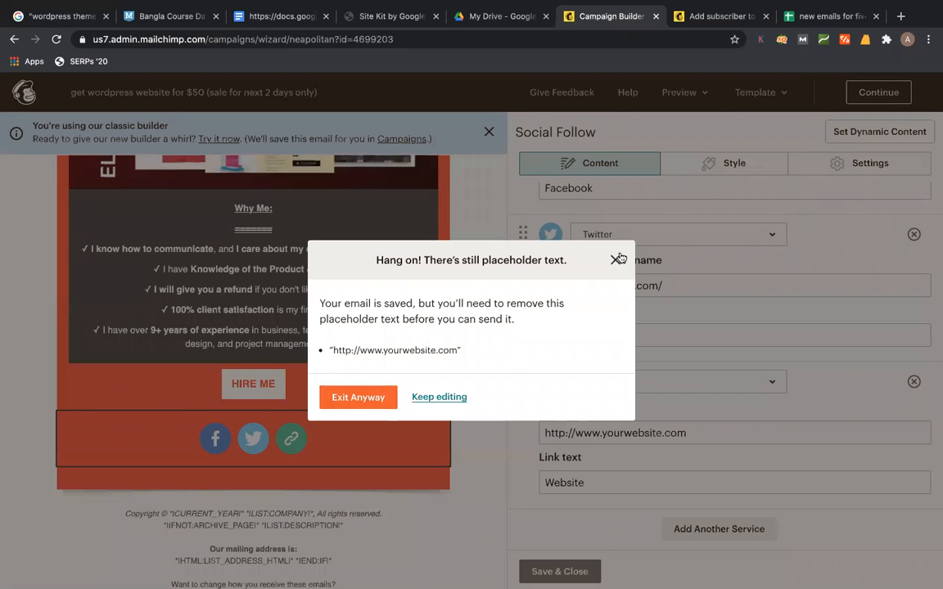
left_click(380, 398)
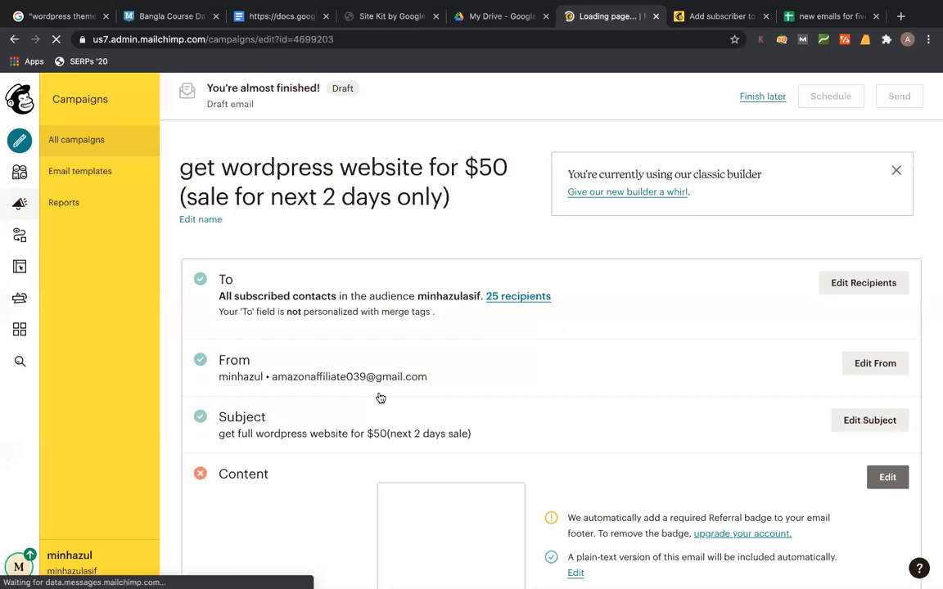
scroll(579, 387, "down", 2)
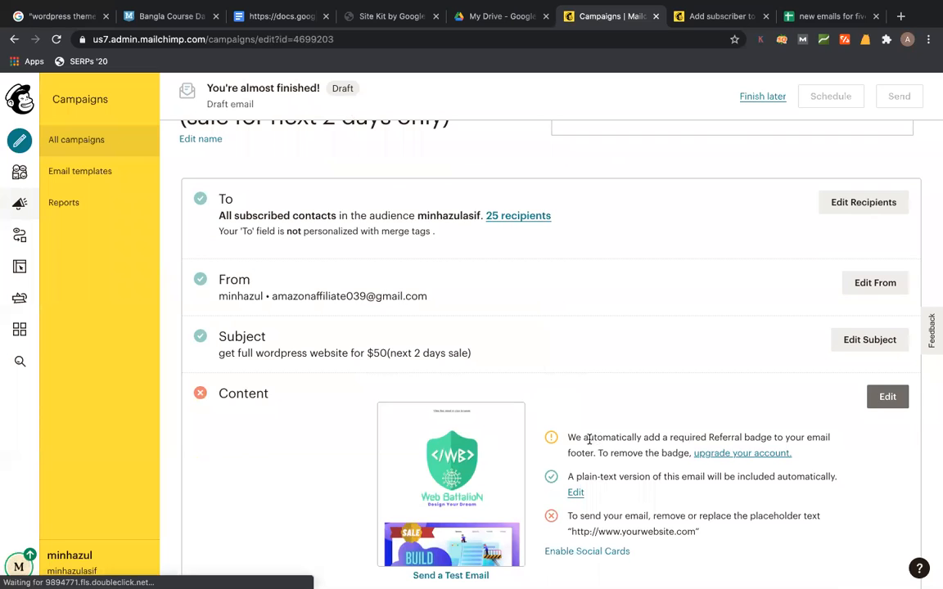
left_click_drag(584, 438, 810, 436)
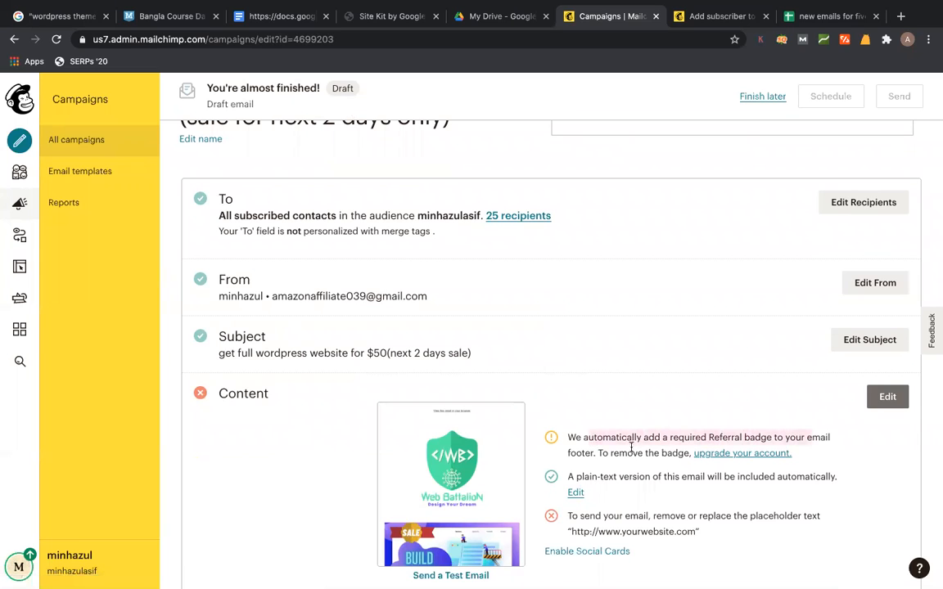
left_click(588, 456)
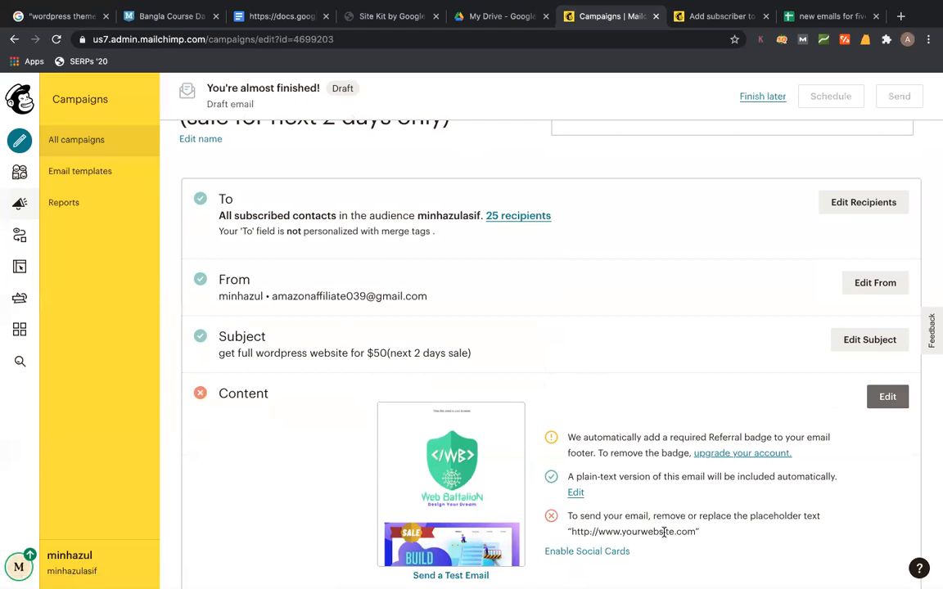
left_click(894, 396)
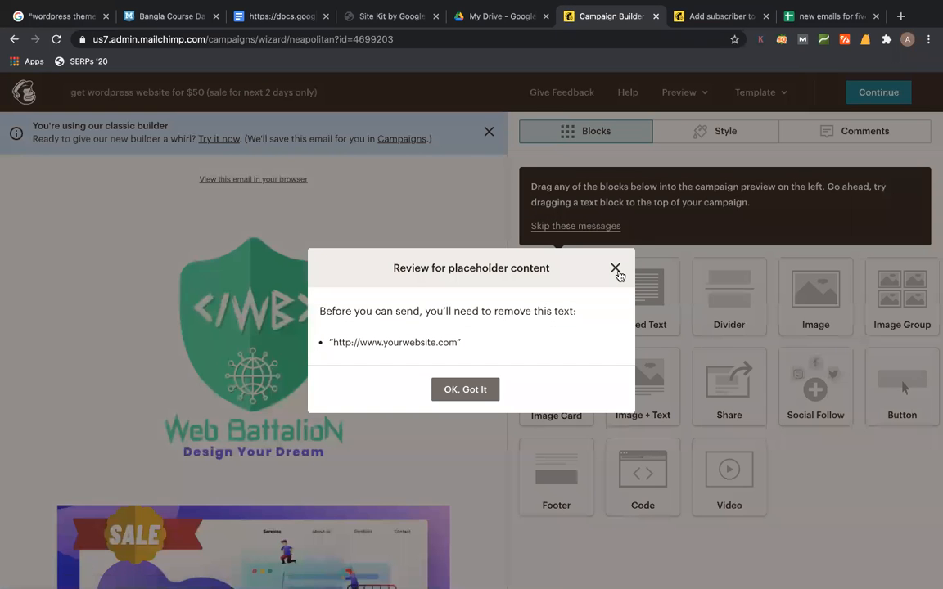
- Enter the author's own site as the Social Follow Website URL and edit the Twitter URL
left_click(616, 269)
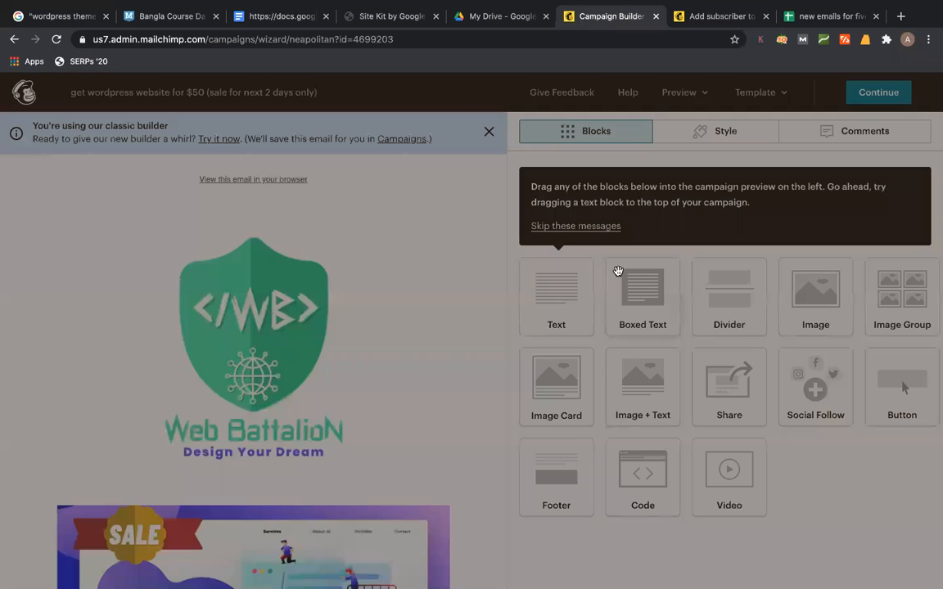
scroll(284, 383, "down", 10)
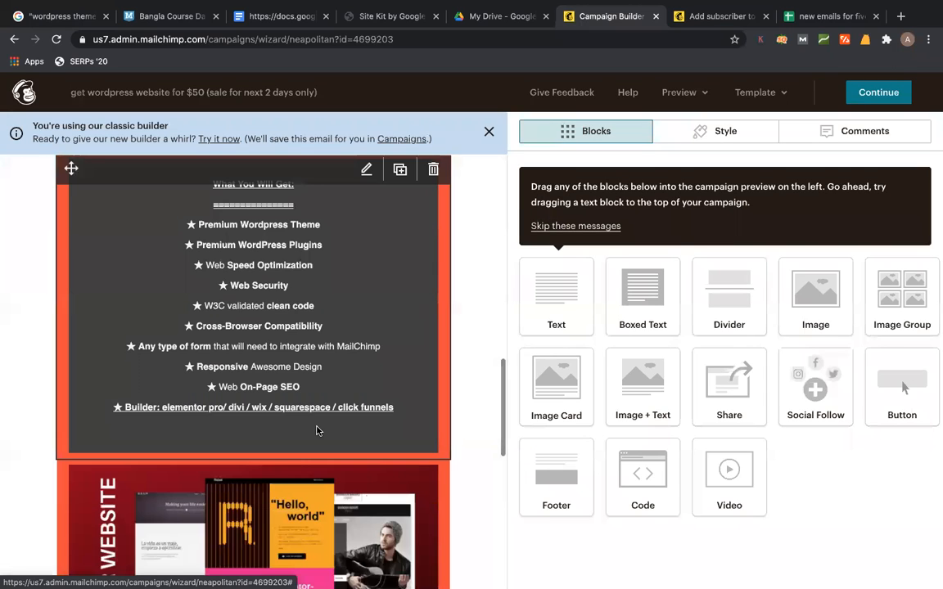
scroll(319, 431, "down", 10)
left_click(294, 403)
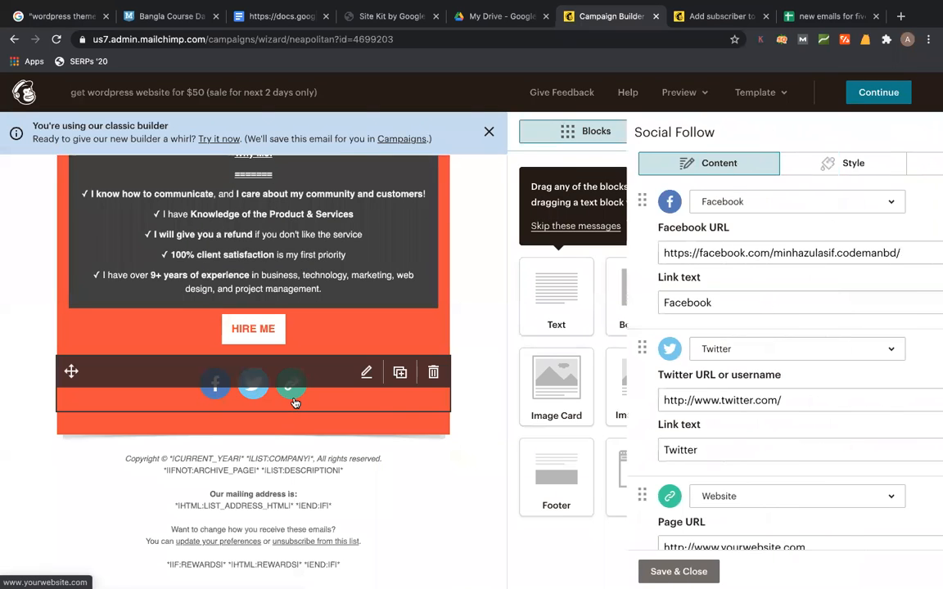
scroll(691, 510, "down", 2)
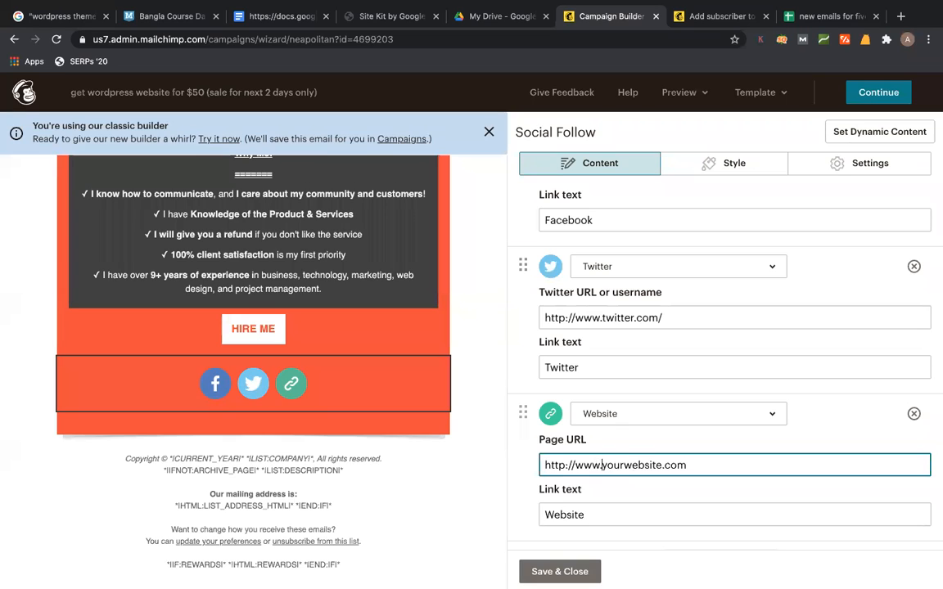
type("whatminhazulasifwrite")
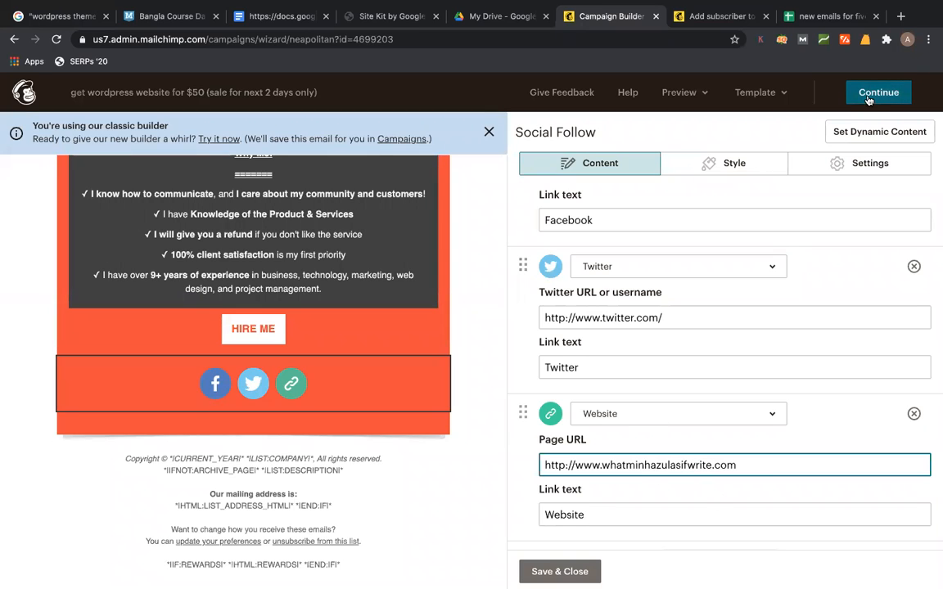
left_click(745, 320)
type("minha")
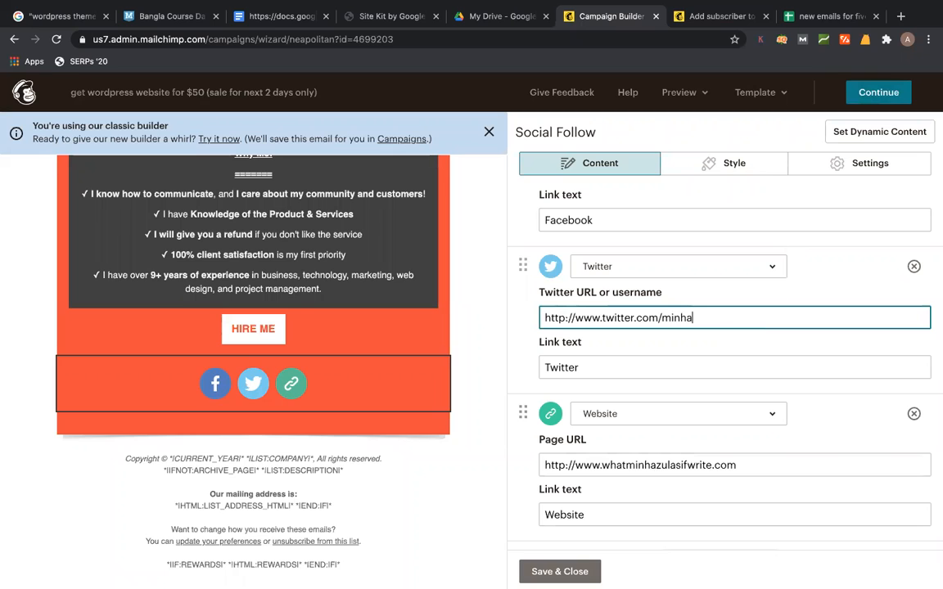
- Return from the placeholder warning to the website link field, undoing an accidental paste there
left_click(850, 96)
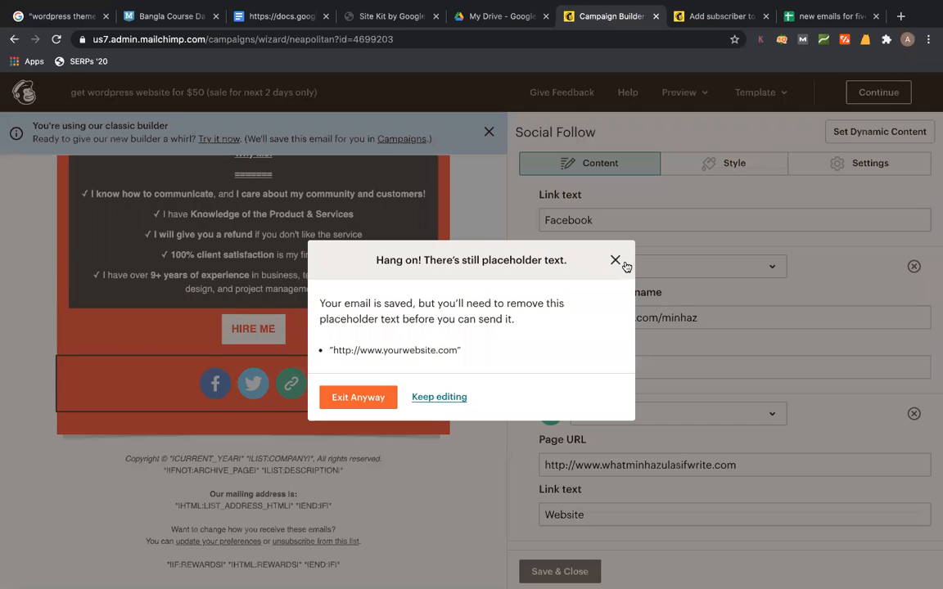
left_click(622, 262)
scroll(793, 384, "down", 2)
left_click(792, 383)
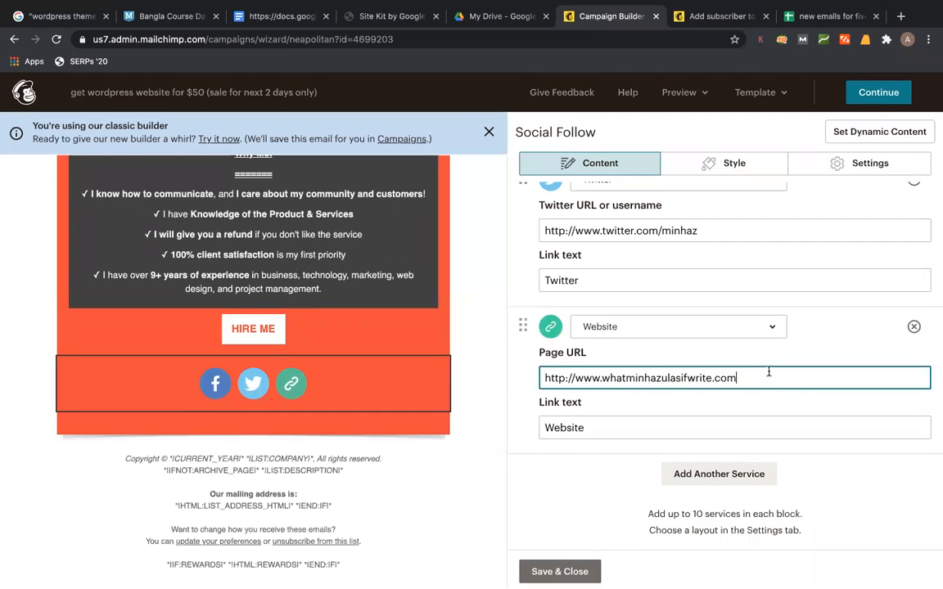
type("https://web.facebook.com/minhazulasif.codemanbd/")
key("super+z")
scroll(648, 385, "up", 3)
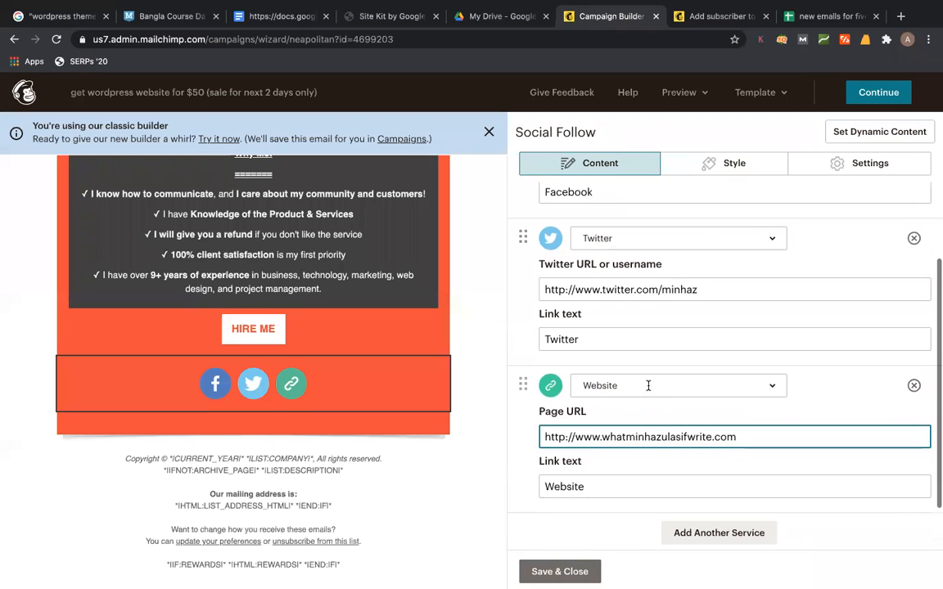
scroll(648, 391, "up", 2)
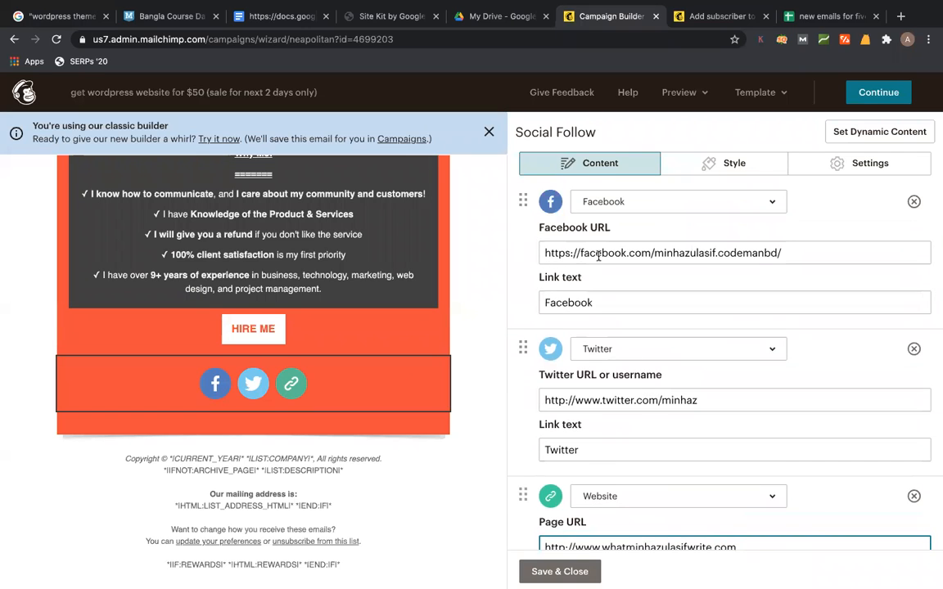
scroll(715, 442, "down", 2)
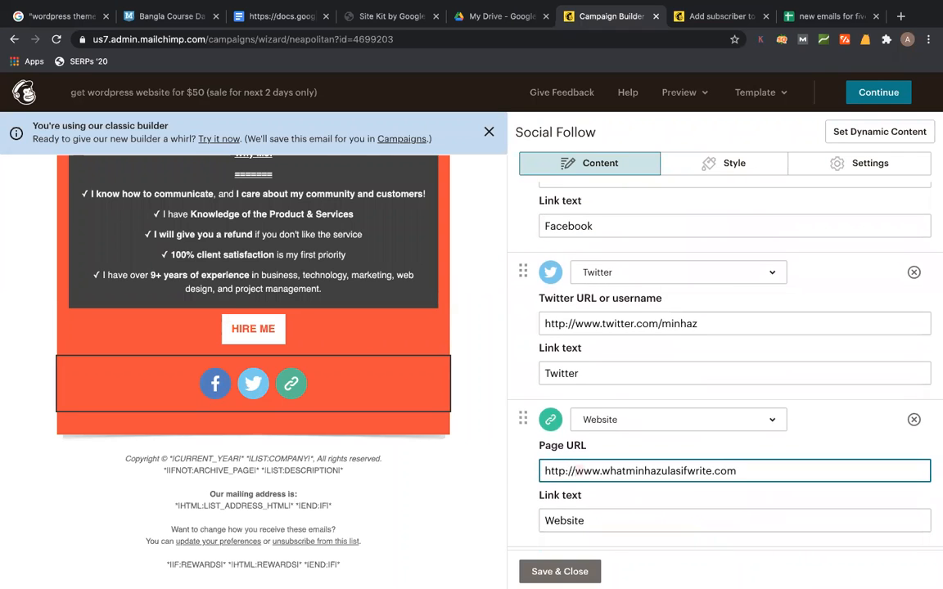
- Save the design, decline the feedback survey, and send the campaign now to 25 subscribers
left_click(594, 571)
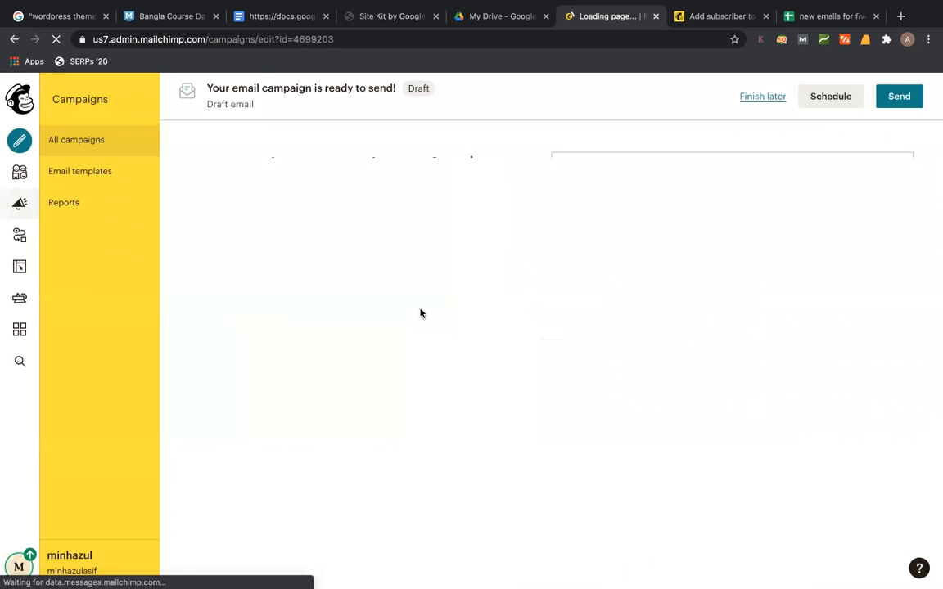
scroll(432, 319, "down", 5)
scroll(442, 327, "up", 3)
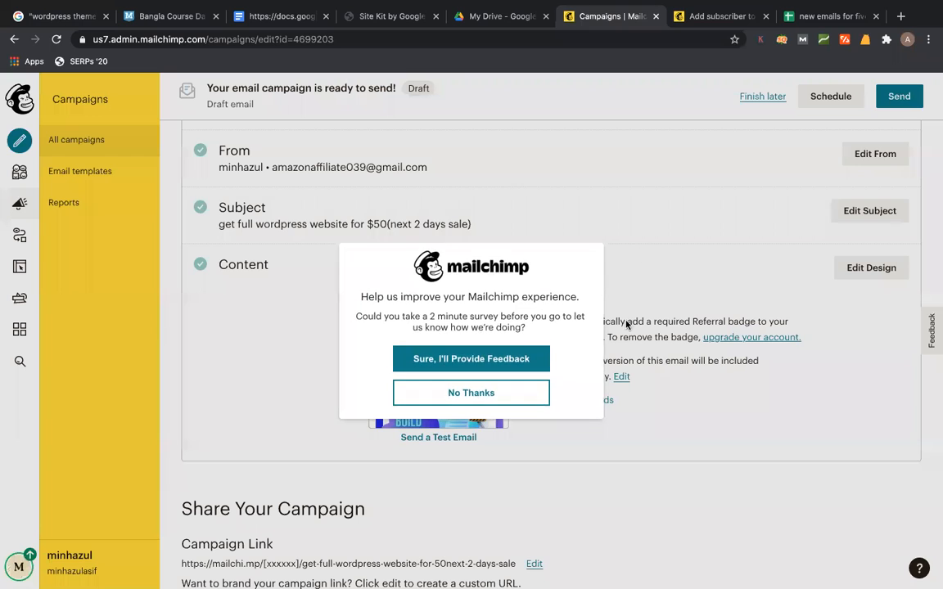
left_click(514, 393)
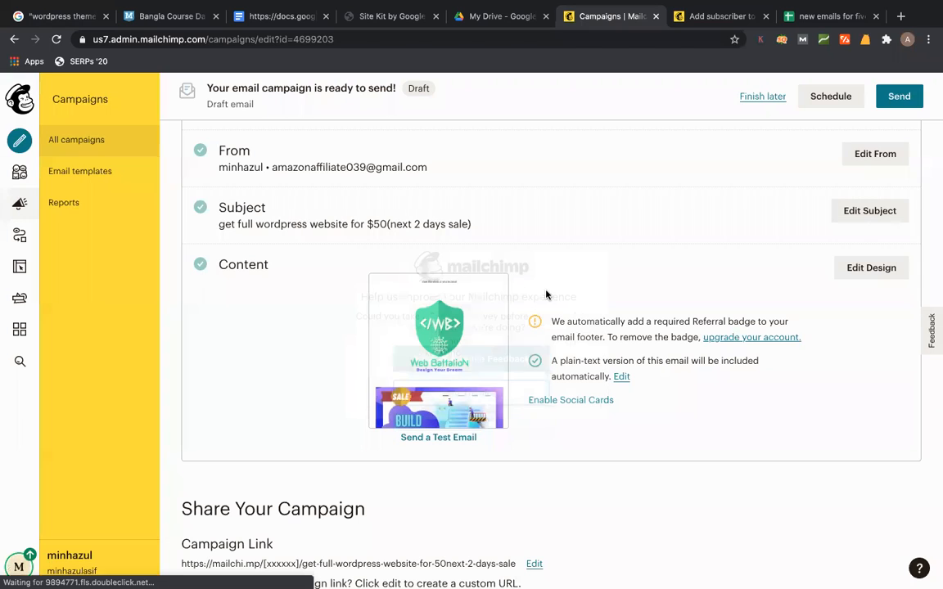
left_click(899, 97)
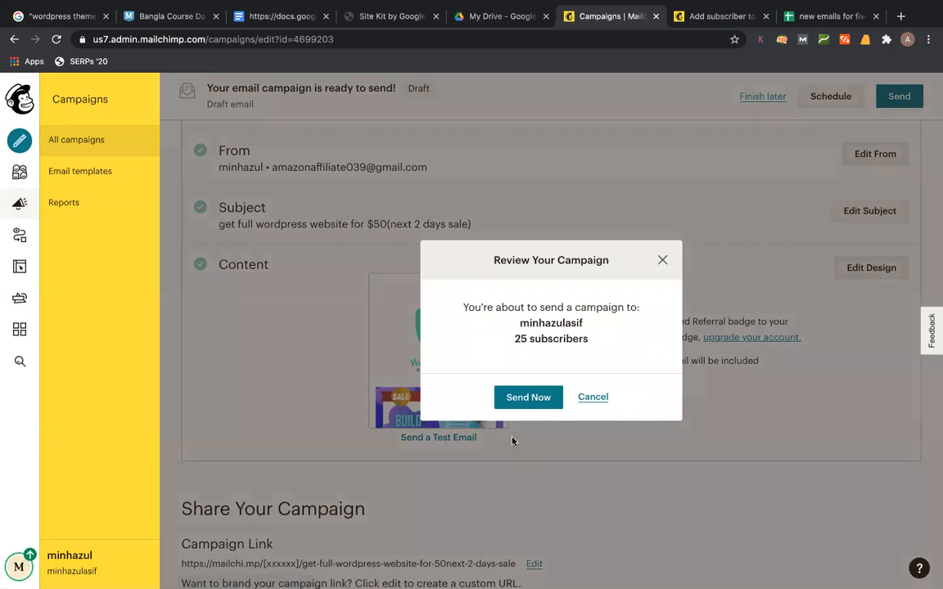
left_click(526, 397)
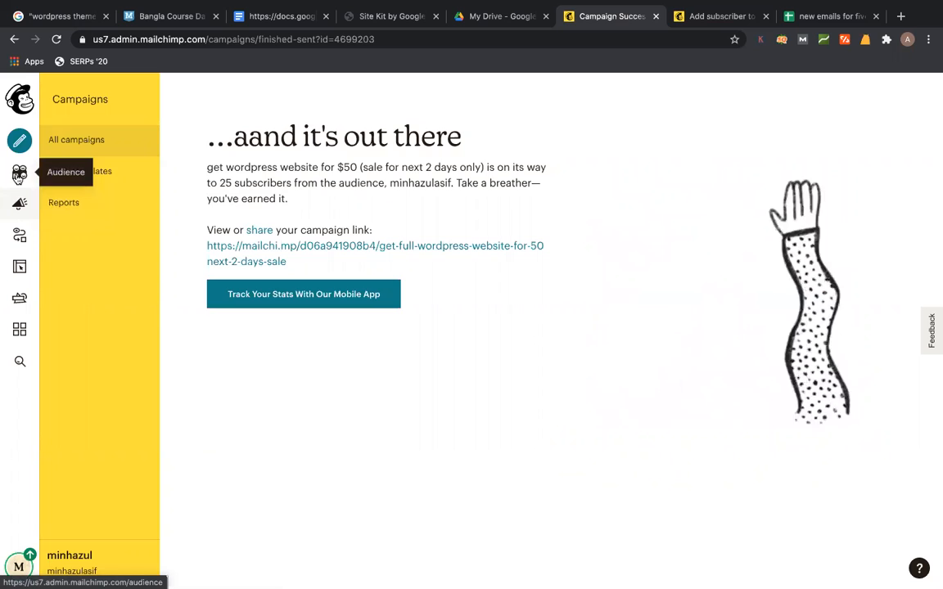
- Open the audience's 25 contacts, select all of them, and bring up the bulk Actions menu
left_click(19, 175)
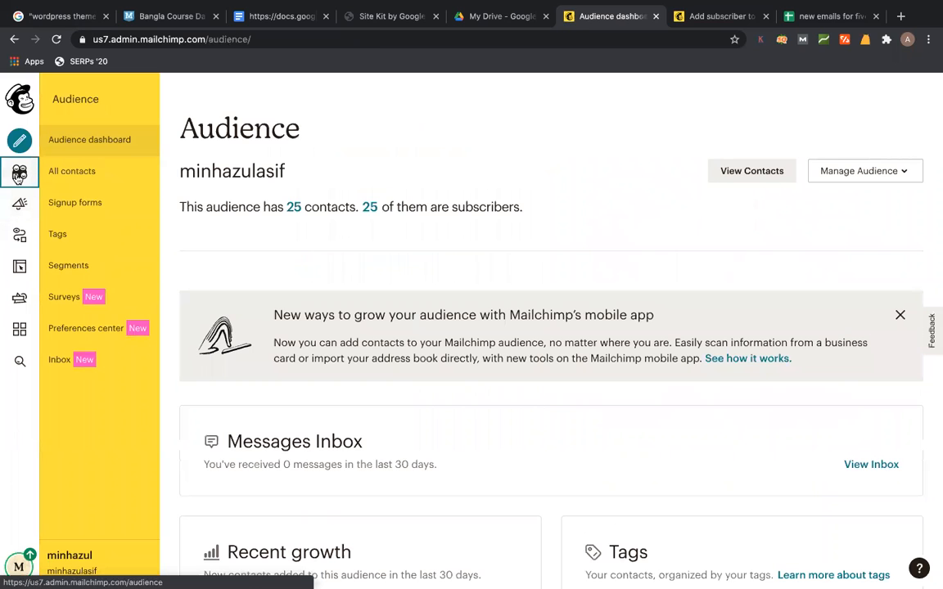
left_click(296, 211)
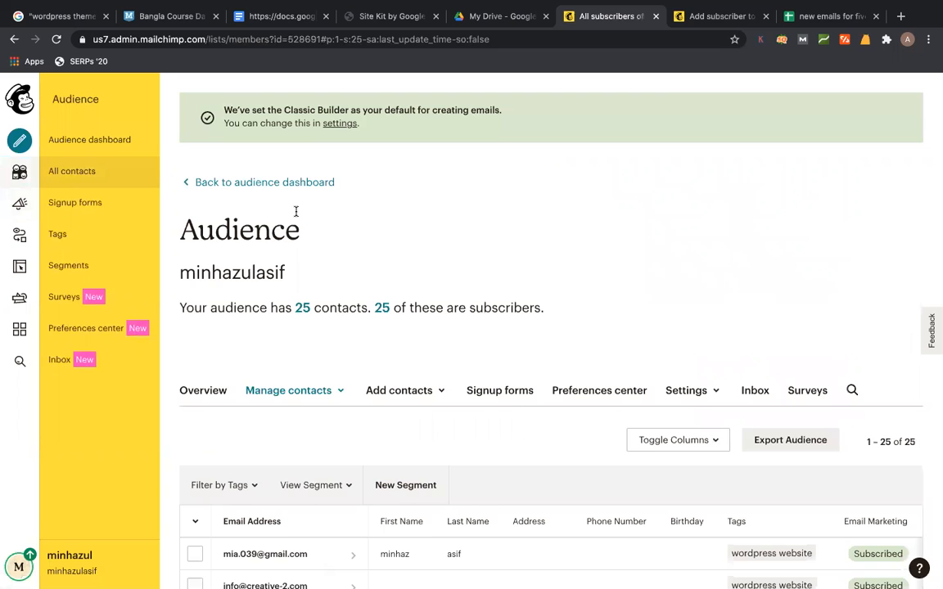
scroll(601, 212, "down", 2)
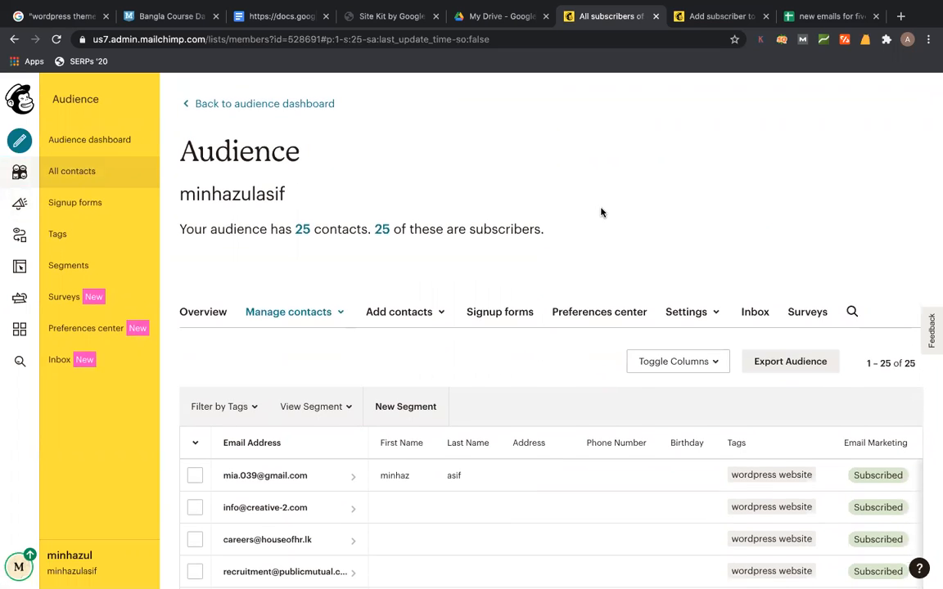
scroll(601, 213, "down", 1)
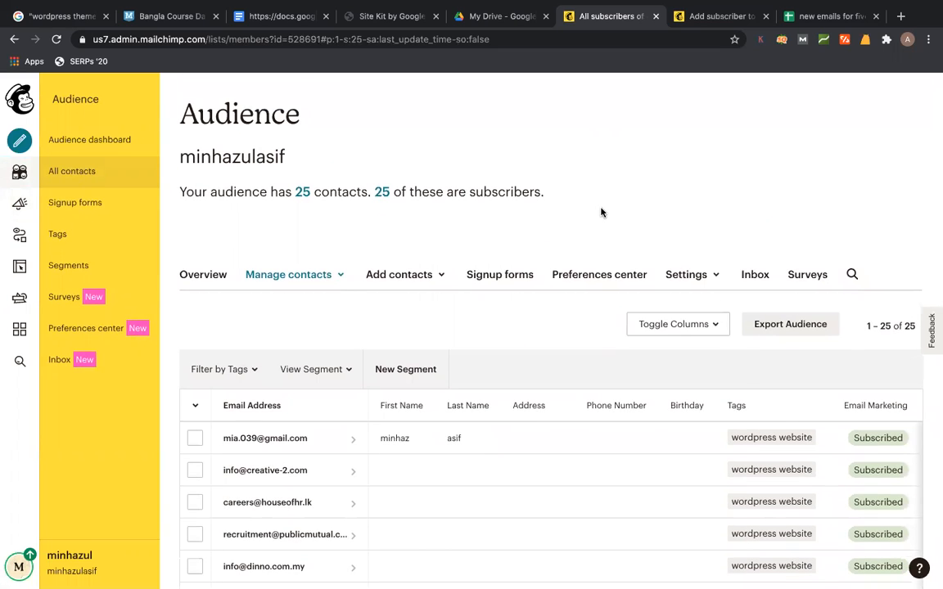
scroll(601, 212, "down", 2)
left_click(195, 318)
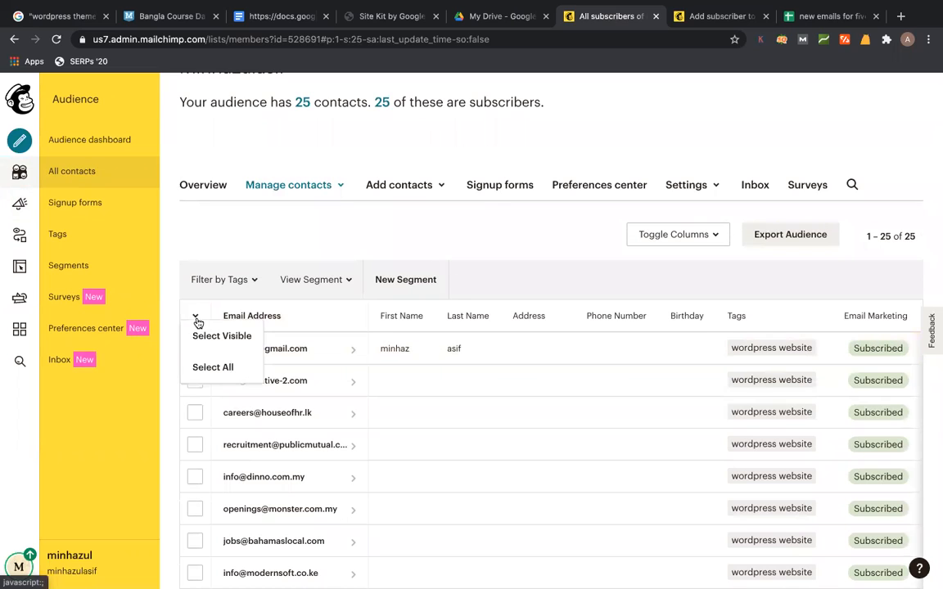
left_click(201, 367)
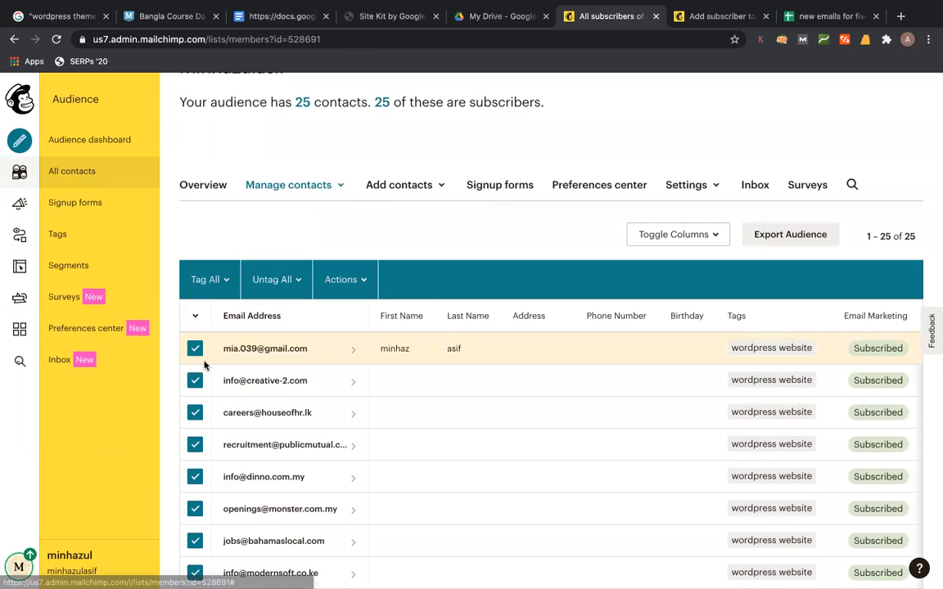
left_click(333, 287)
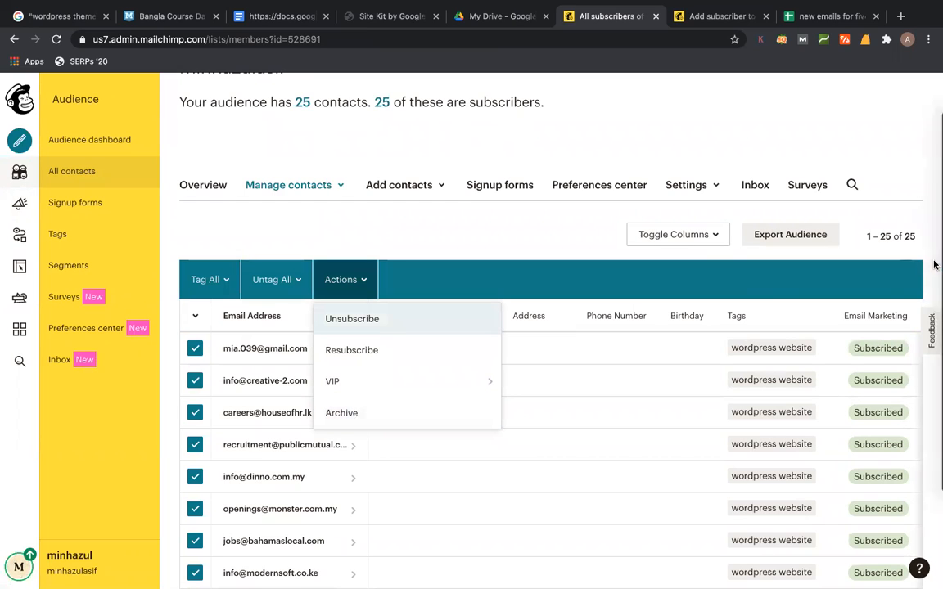
mouse_move(934, 195)
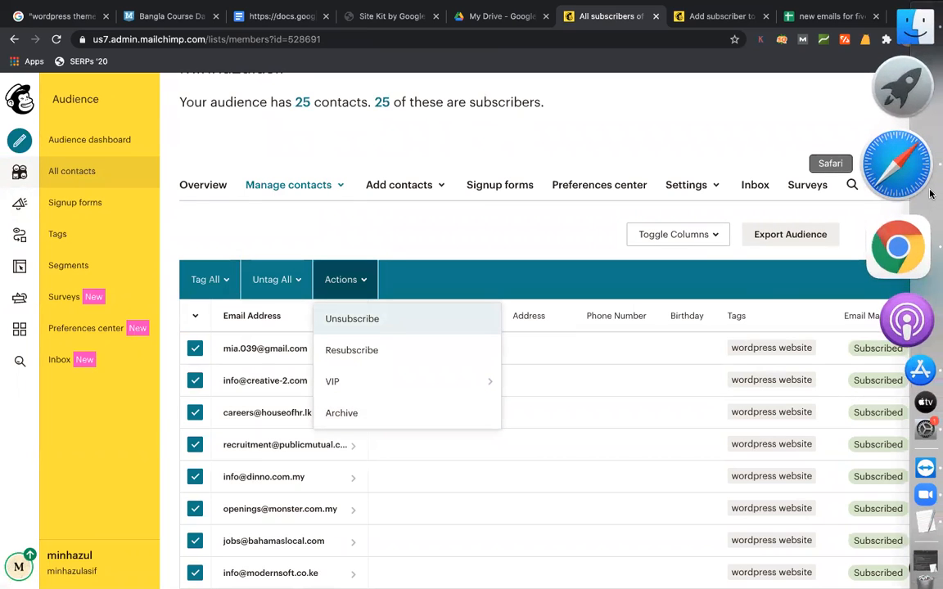
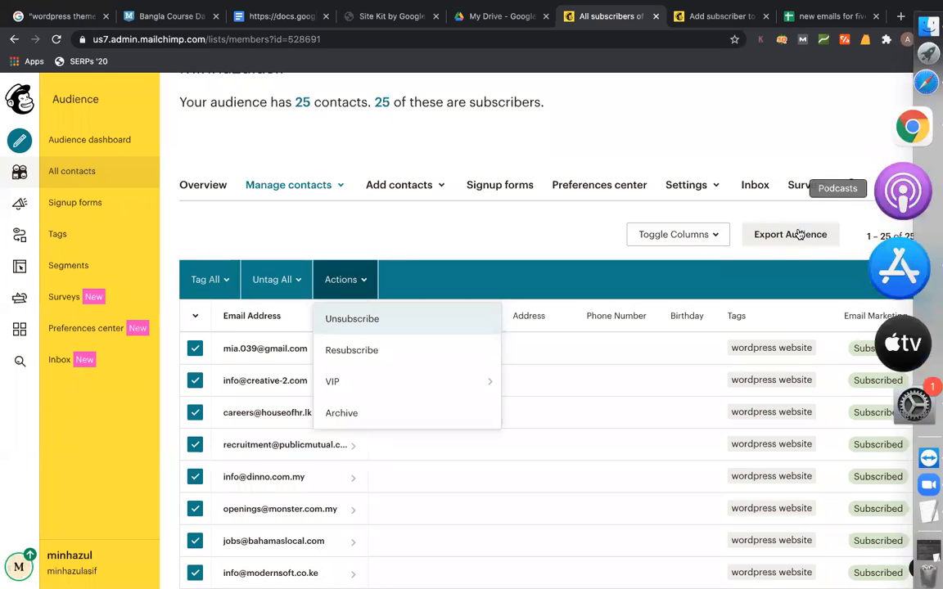
left_click(751, 129)
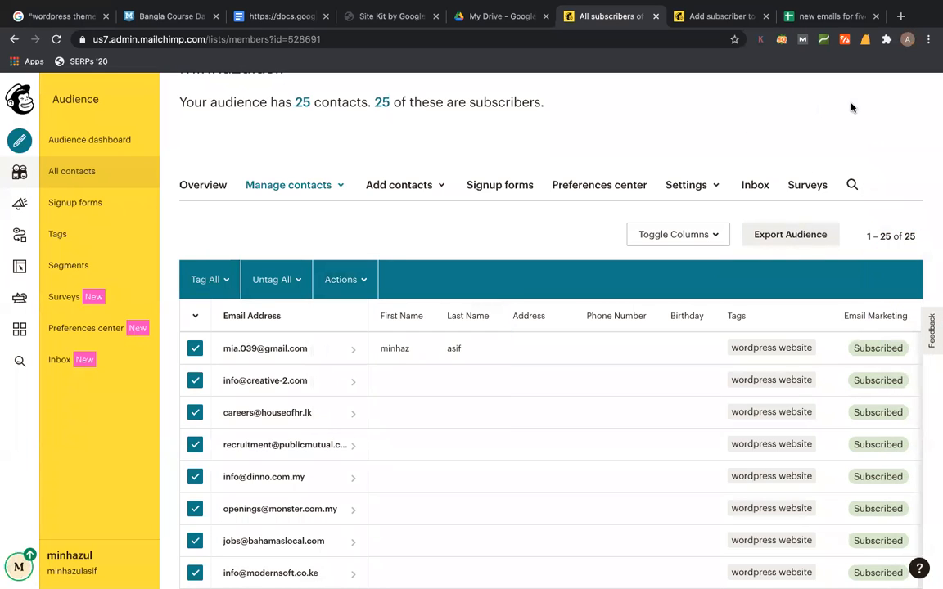
left_click(910, 39)
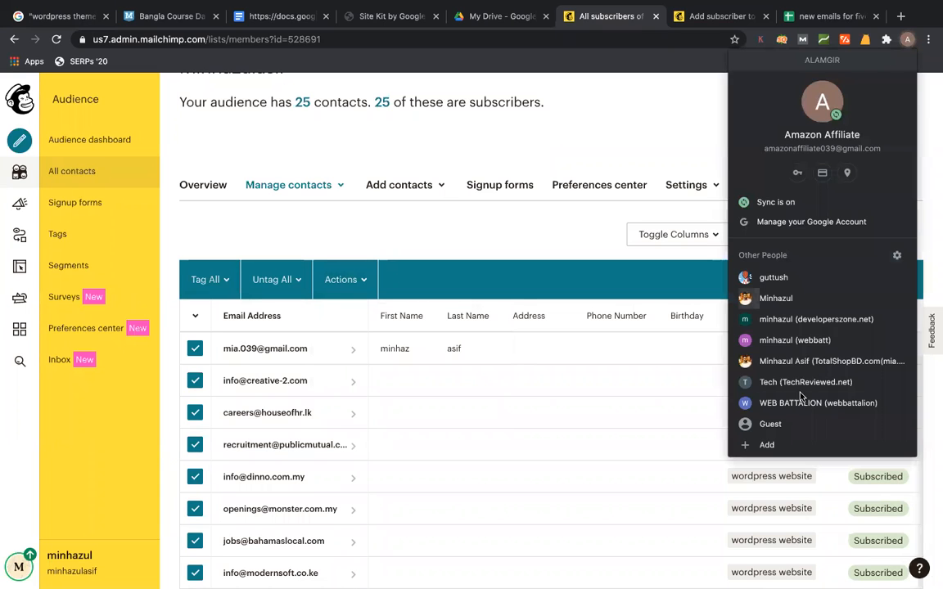
- Switch to the other Chrome profile and load gmail.com in a new tab
left_click(775, 305)
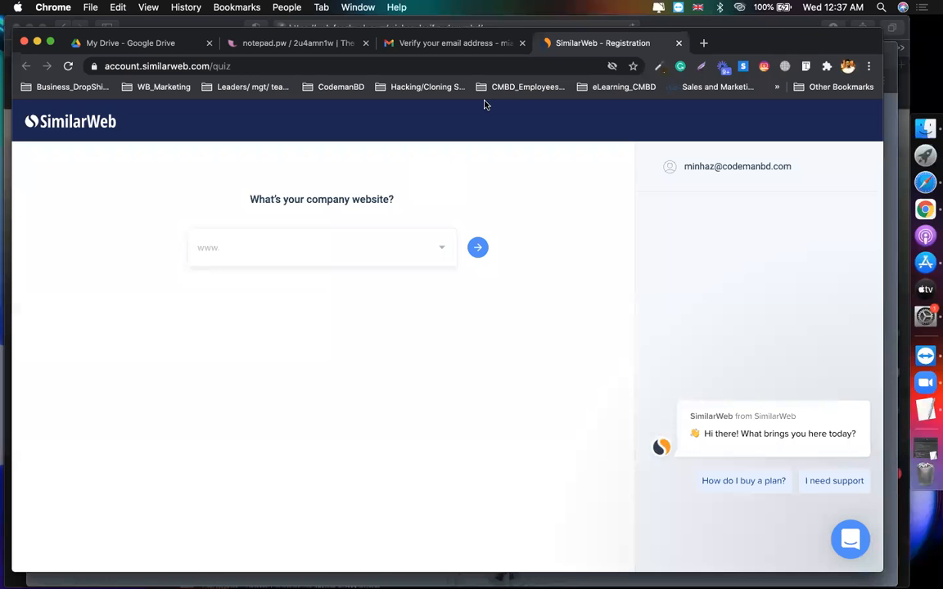
left_click(704, 43)
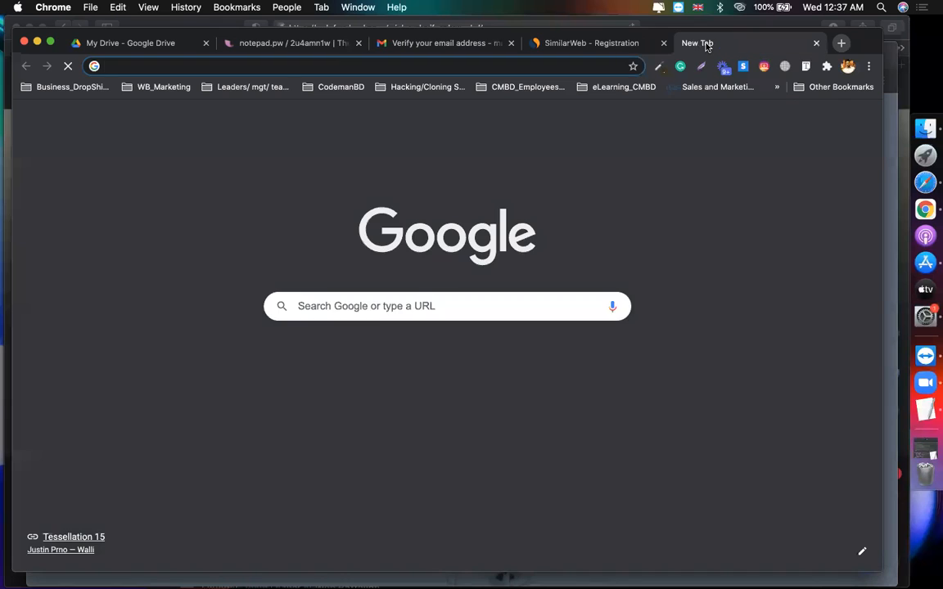
type("gmail.com")
key("Return")
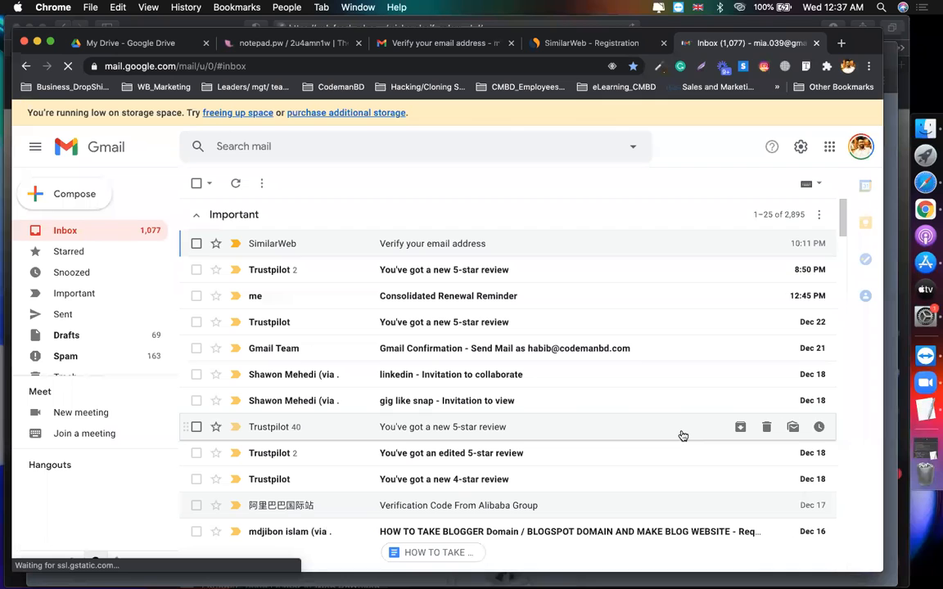
- Reload the Gmail inbox and scroll down to the Unread emails in search of the campaign
scroll(559, 488, "down", 5)
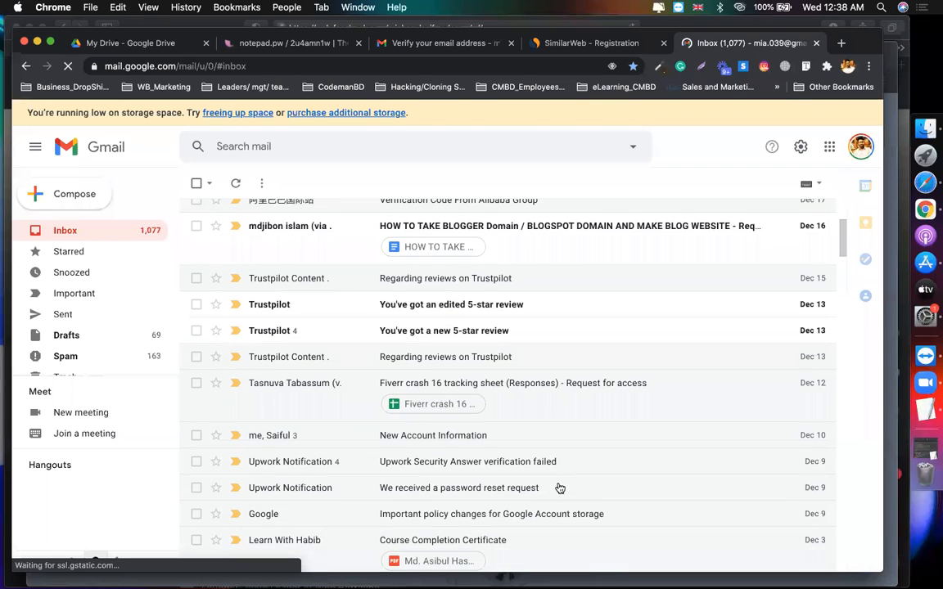
scroll(559, 488, "down", 5)
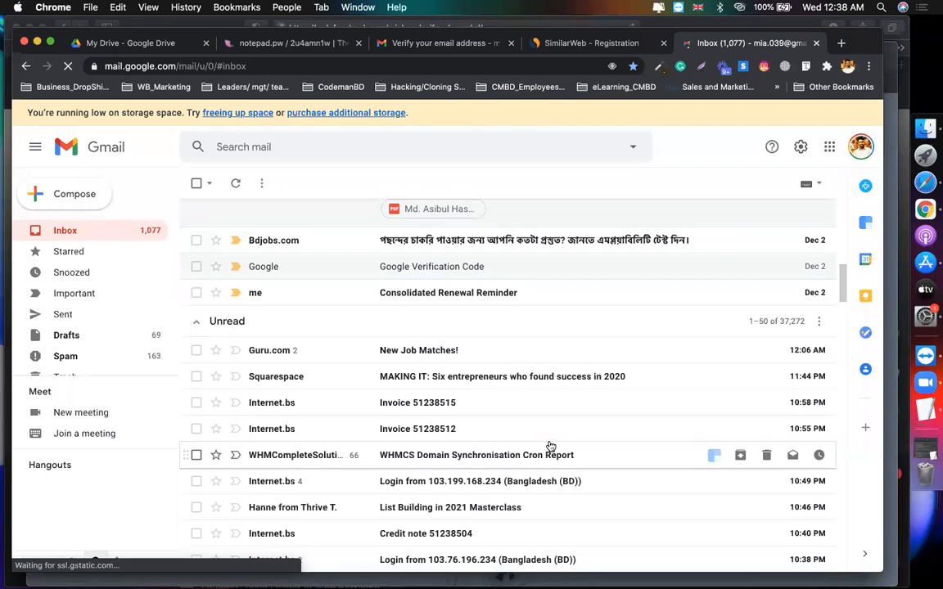
scroll(512, 331, "up", 10)
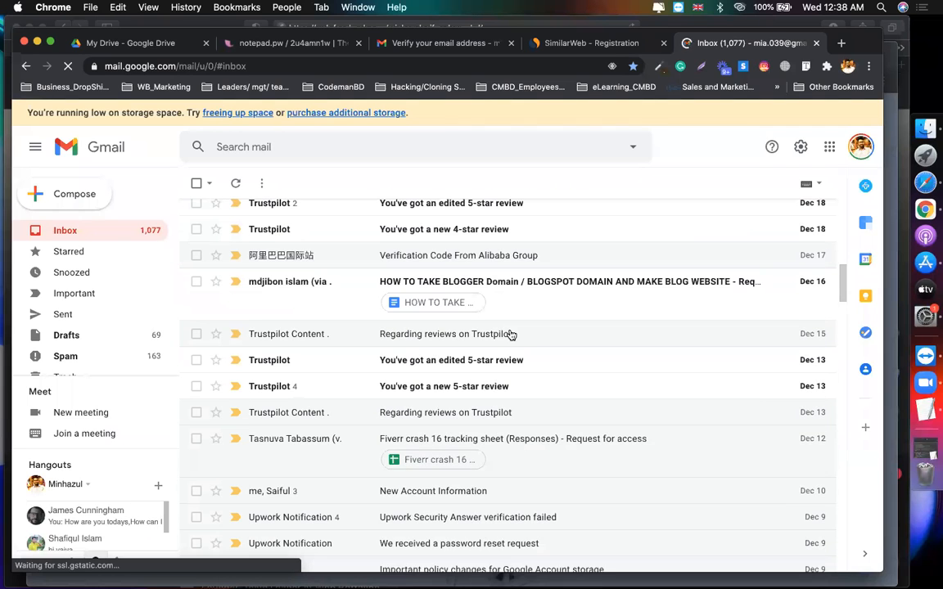
scroll(512, 334, "up", 5)
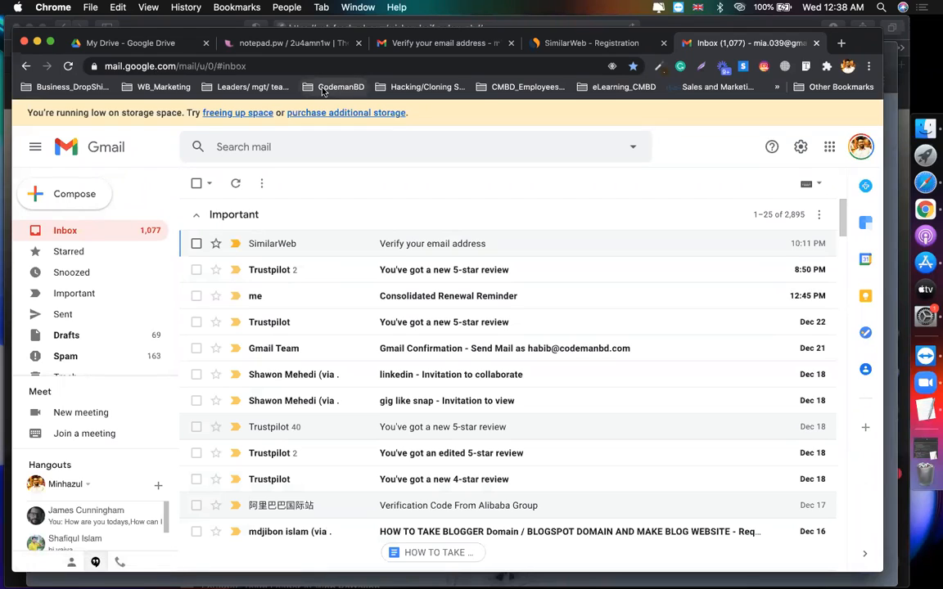
left_click(69, 66)
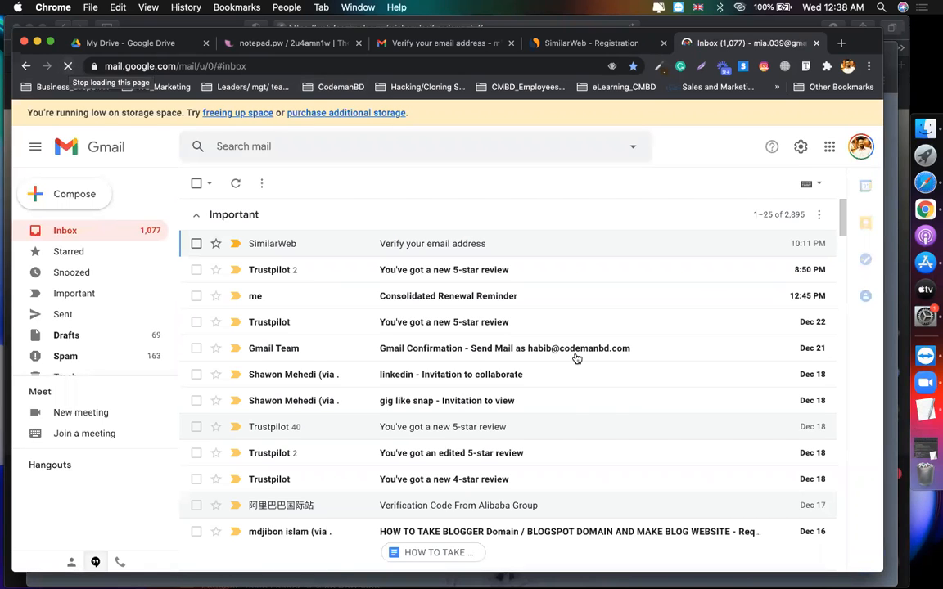
scroll(576, 358, "down", 4)
scroll(576, 358, "down", 5)
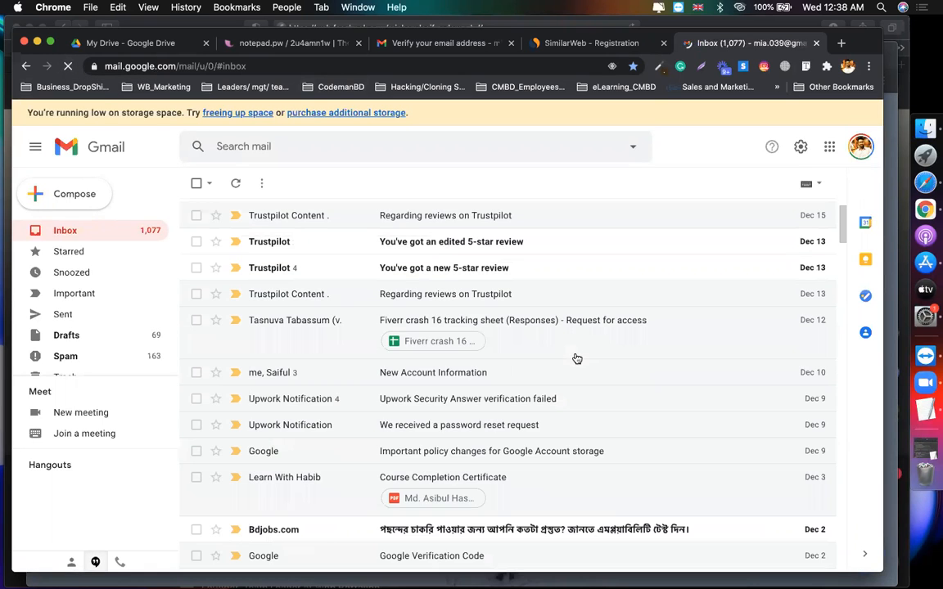
scroll(576, 359, "down", 5)
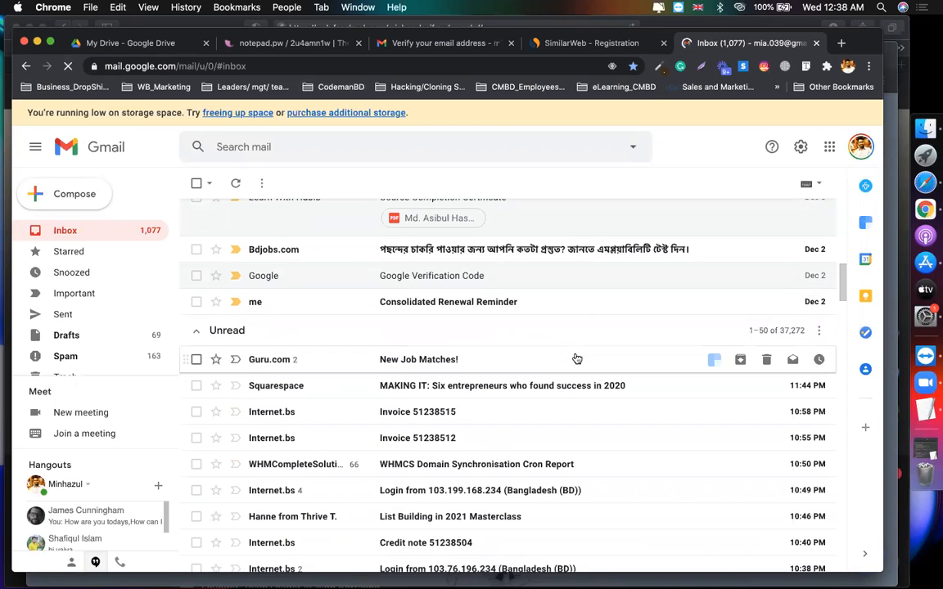
- Check Spam for the campaign, then collapse the inbox's Important section above Unread
left_click(67, 338)
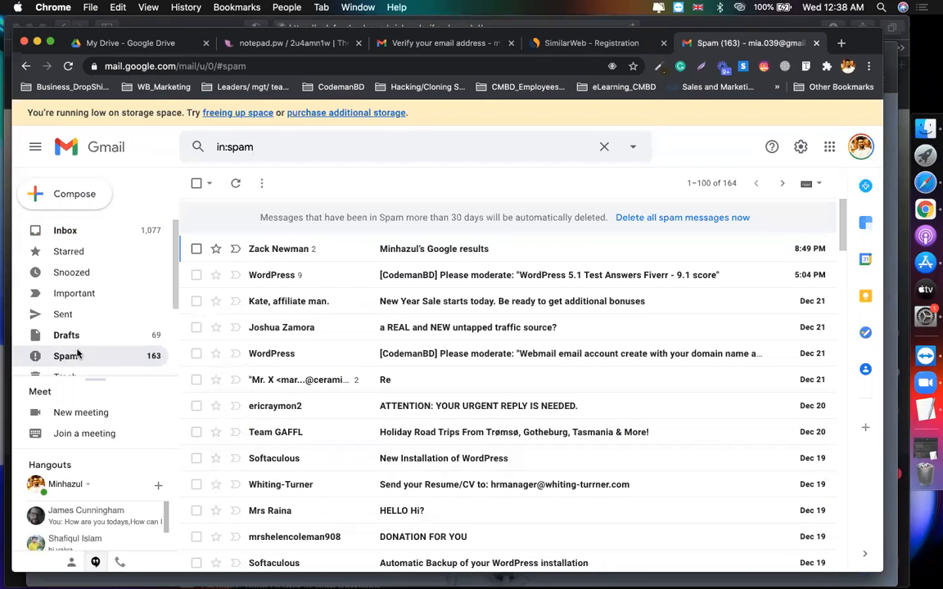
left_click(84, 234)
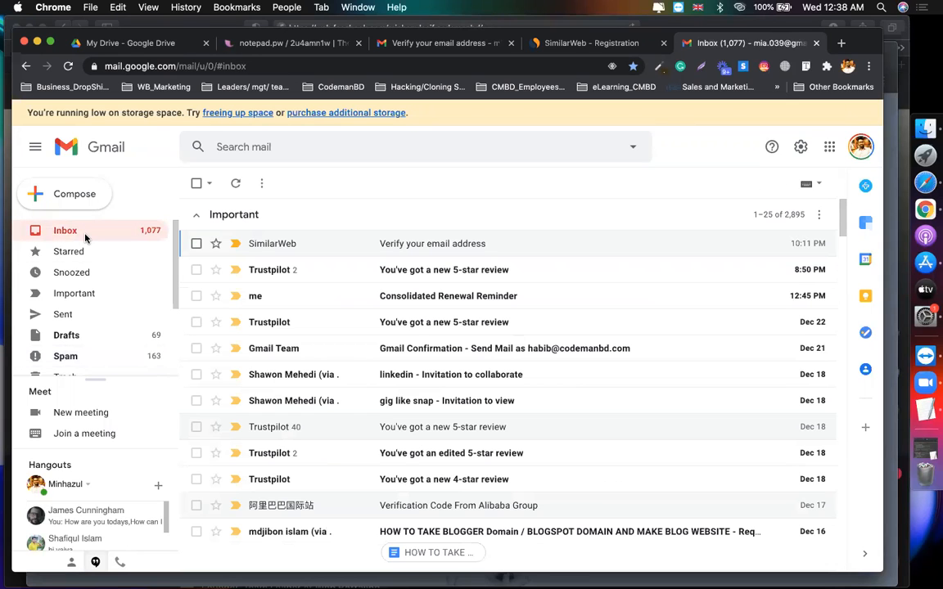
left_click(196, 219)
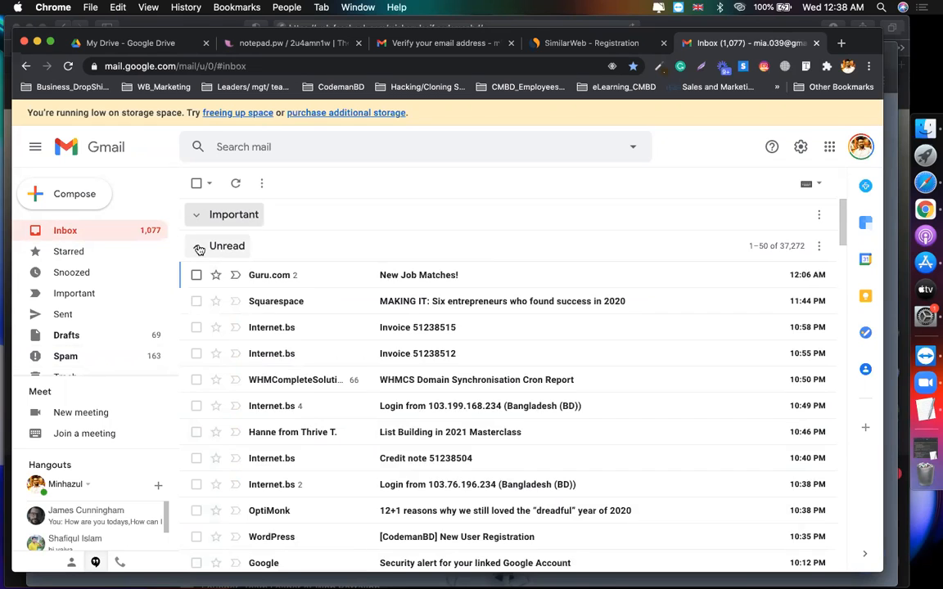
left_click(197, 248)
left_click(198, 247)
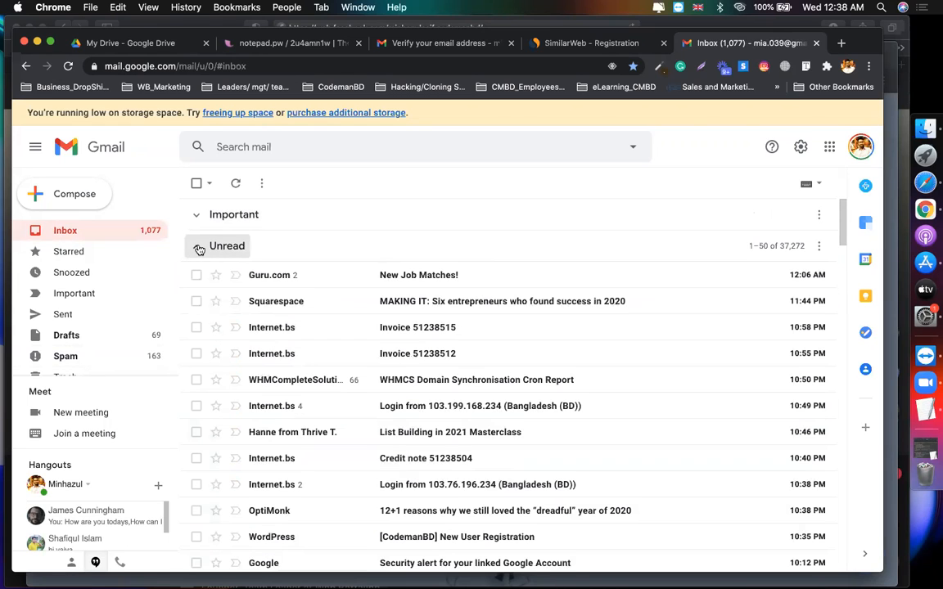